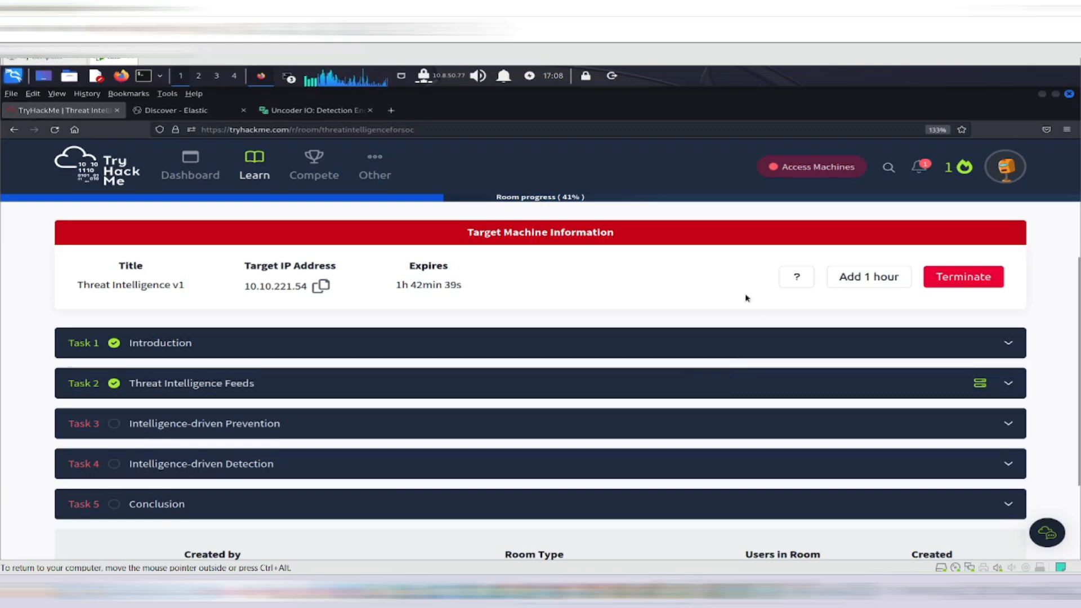
Step: Open Task 3, Intelligence-driven Prevention, and go to its Hunting Sinkholed Domains section
scroll(746, 298, "up", 3)
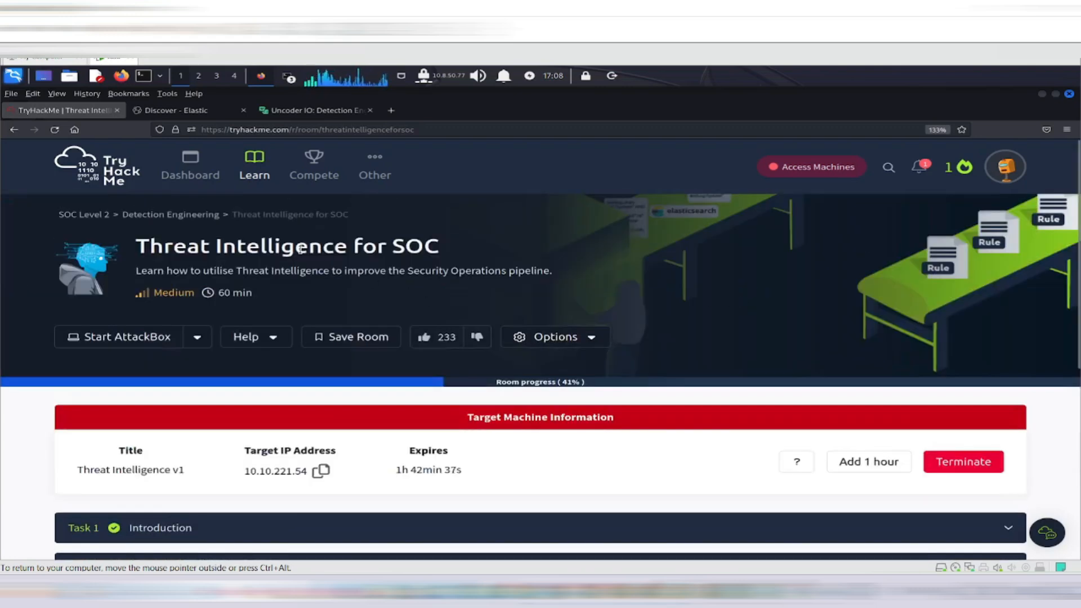
scroll(352, 292, "down", 2)
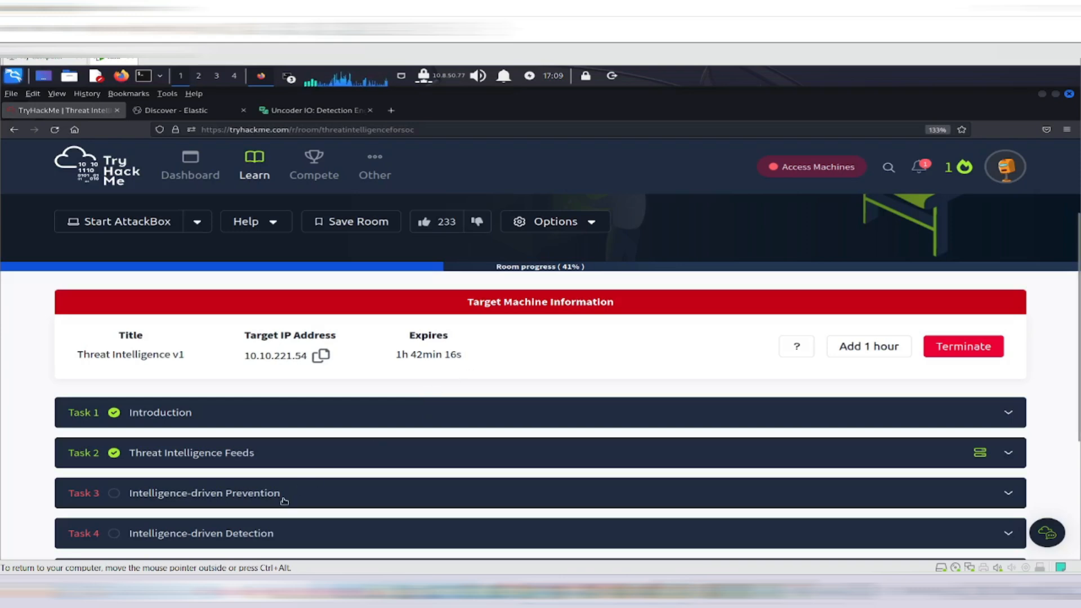
left_click(315, 485)
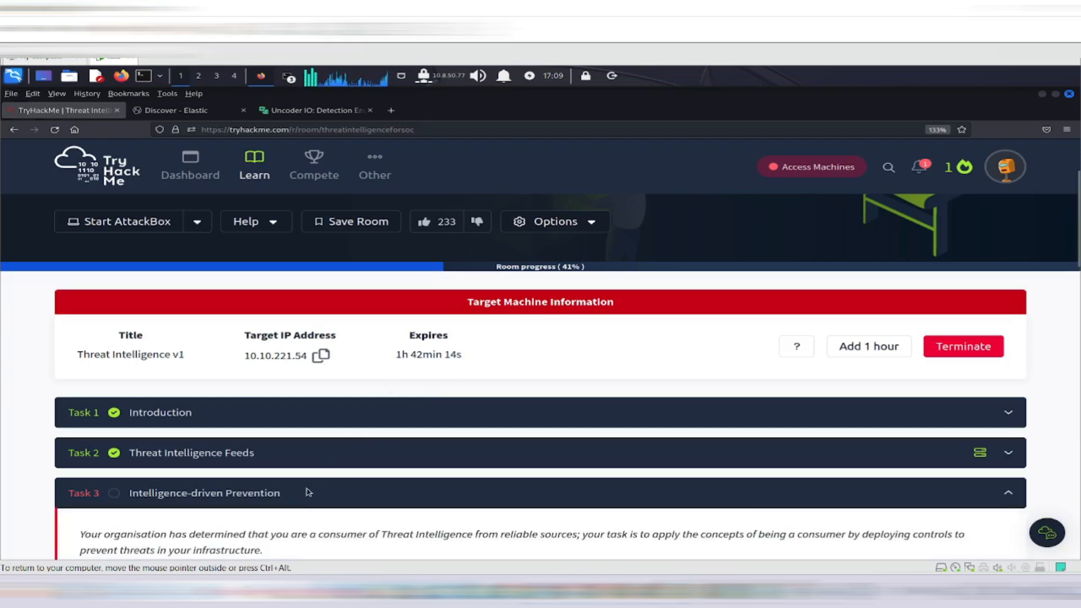
scroll(340, 472, "down", 10)
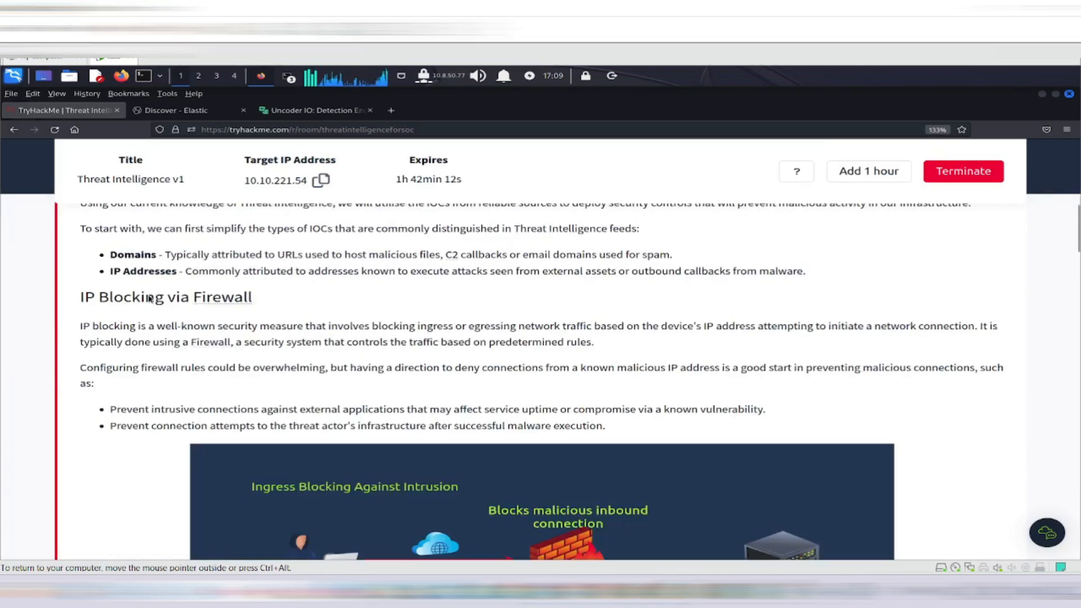
scroll(256, 357, "down", 4)
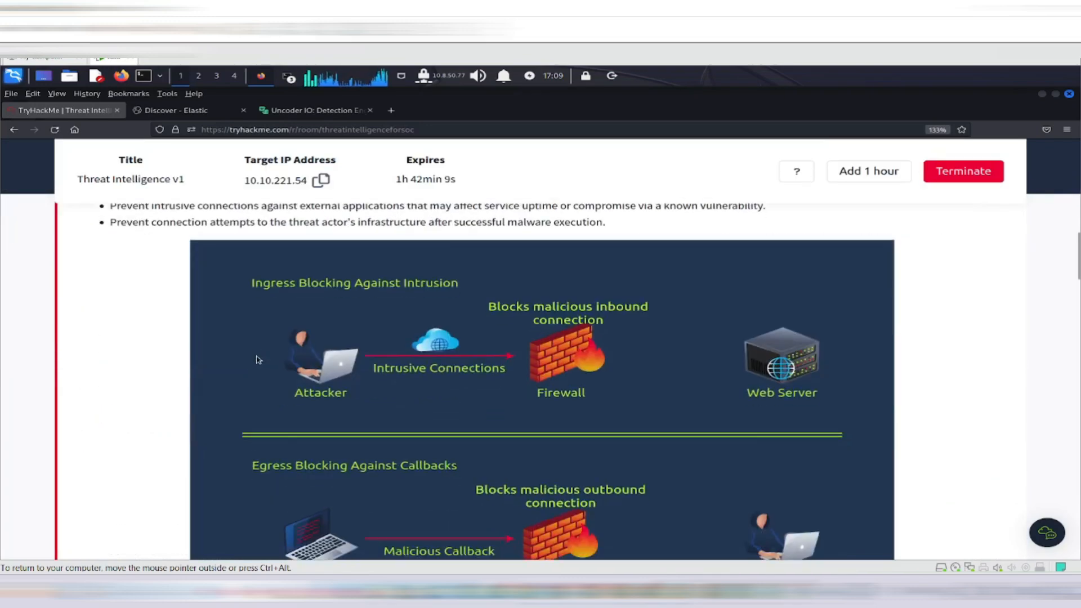
scroll(260, 351, "down", 12)
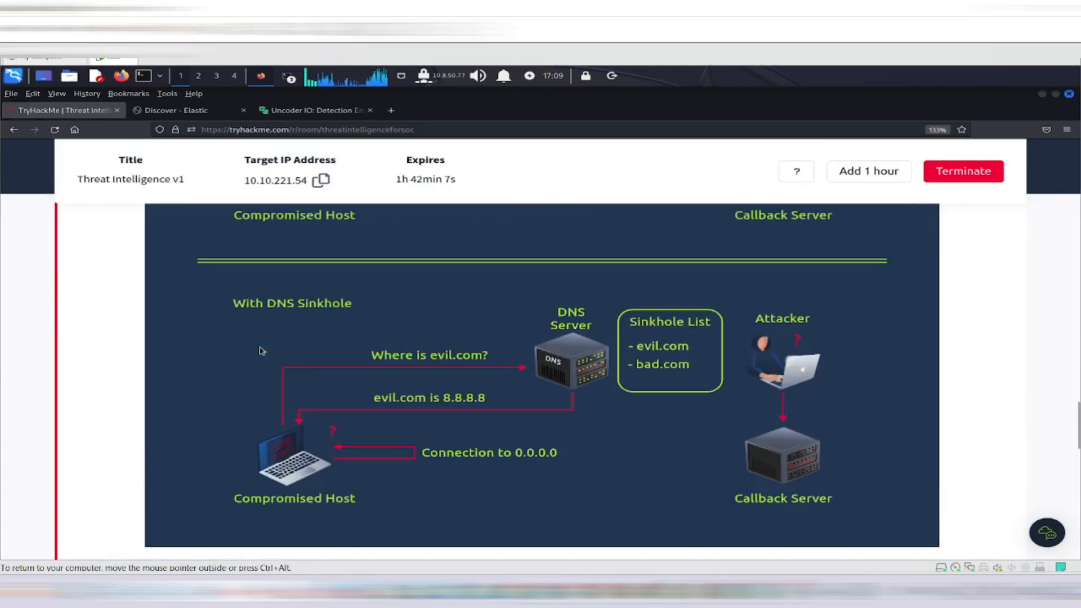
scroll(260, 346, "down", 5)
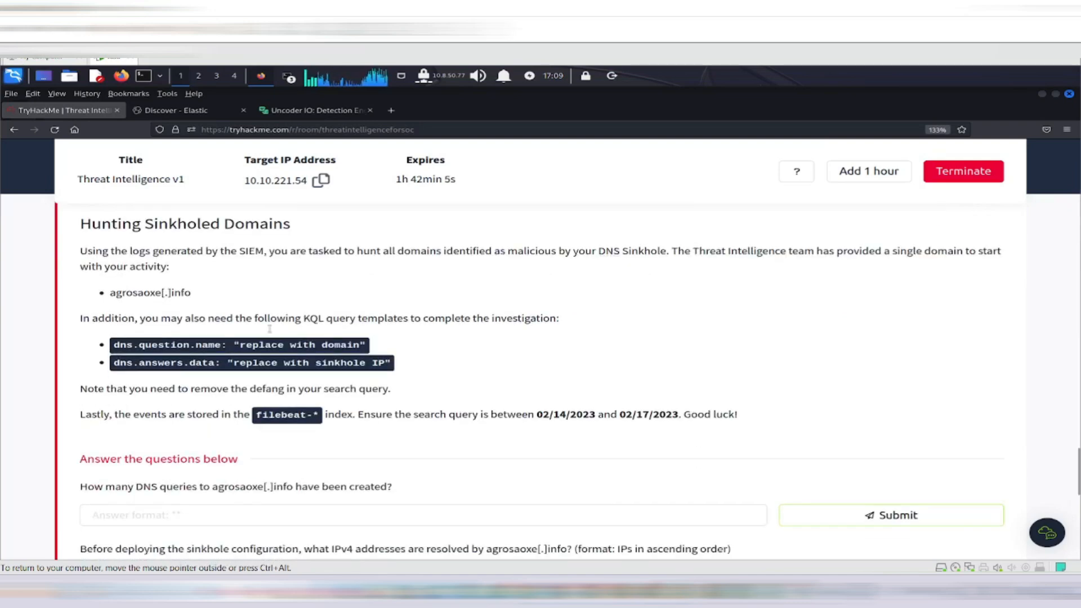
scroll(102, 318, "up", 1)
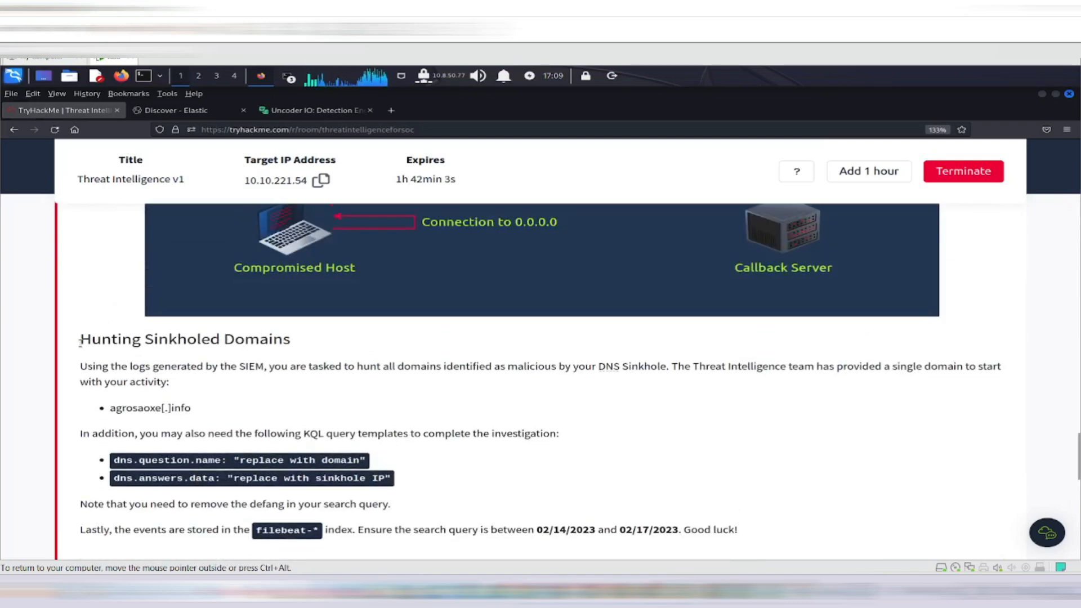
Step: Read the Hunting Sinkholed Domains instructions, highlighting the heading, the supplied domain and the required date range
left_click_drag(81, 339, 303, 344)
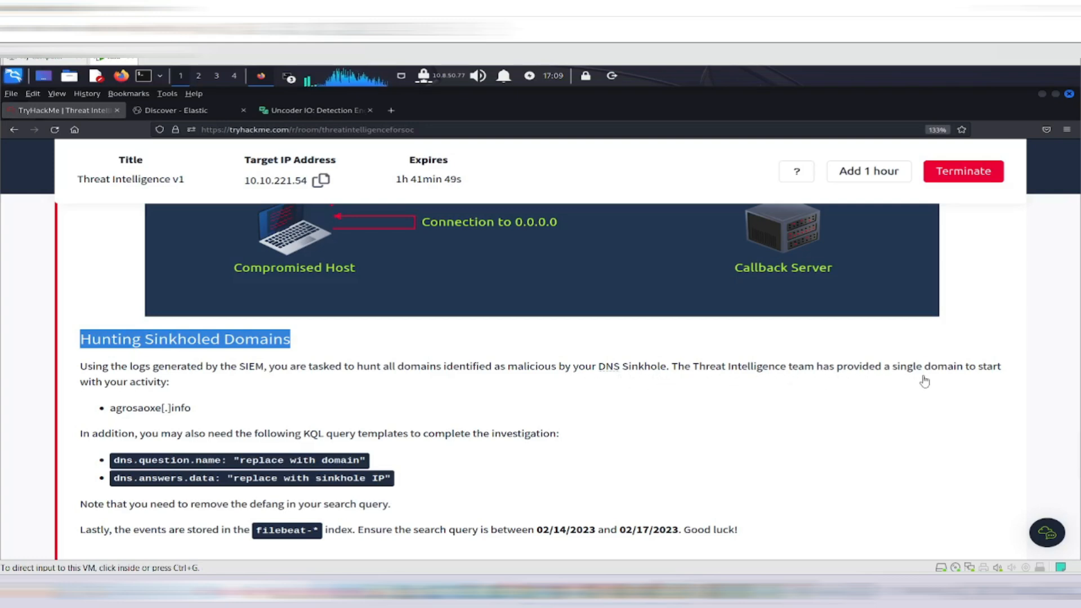
left_click(168, 393)
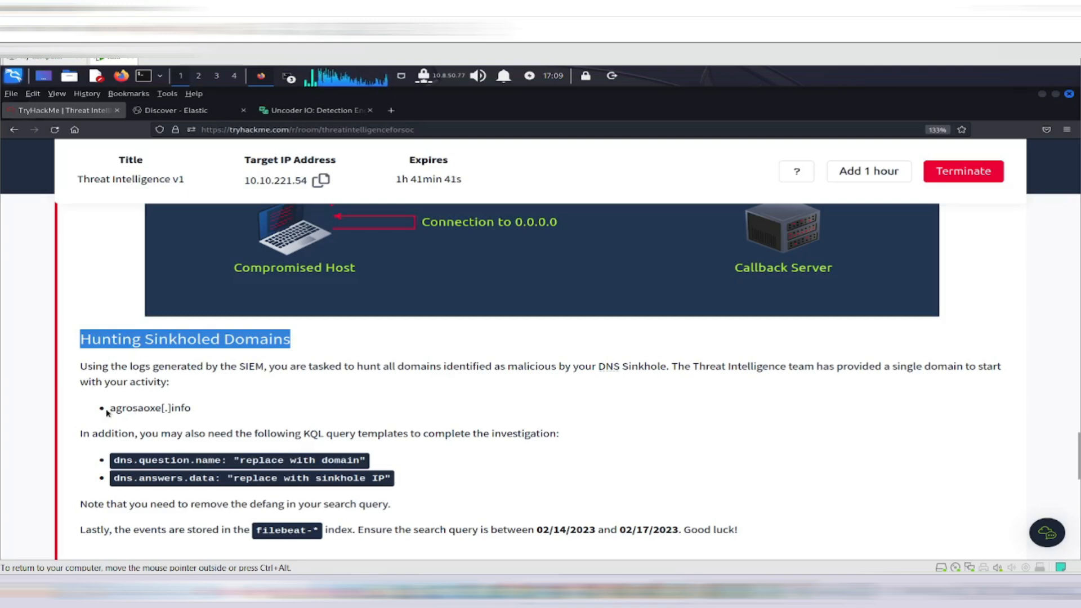
left_click_drag(109, 409, 254, 409)
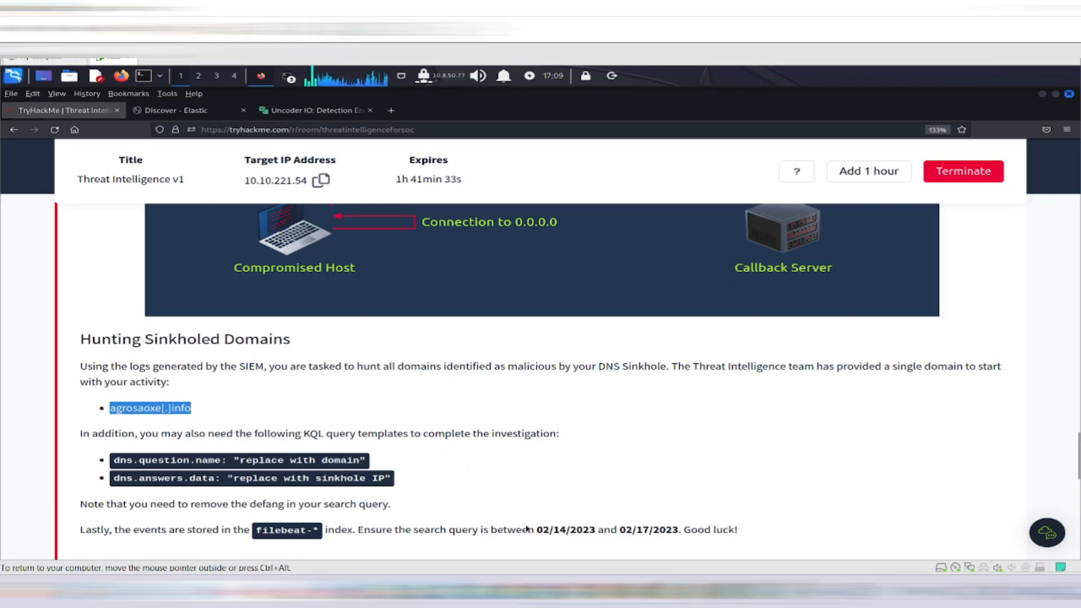
left_click_drag(536, 529, 668, 525)
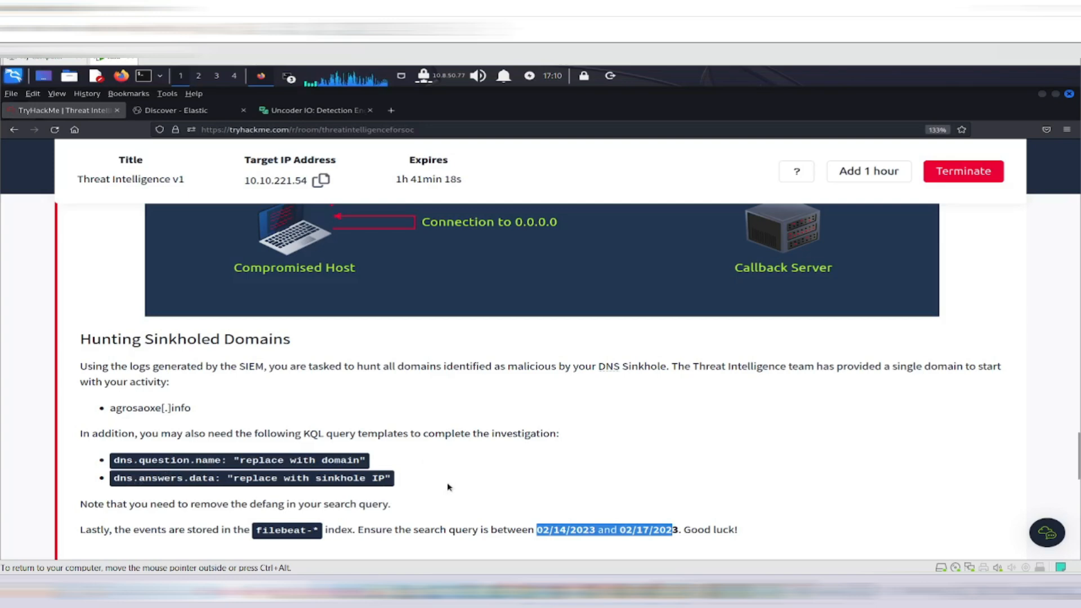
scroll(446, 490, "down", 3)
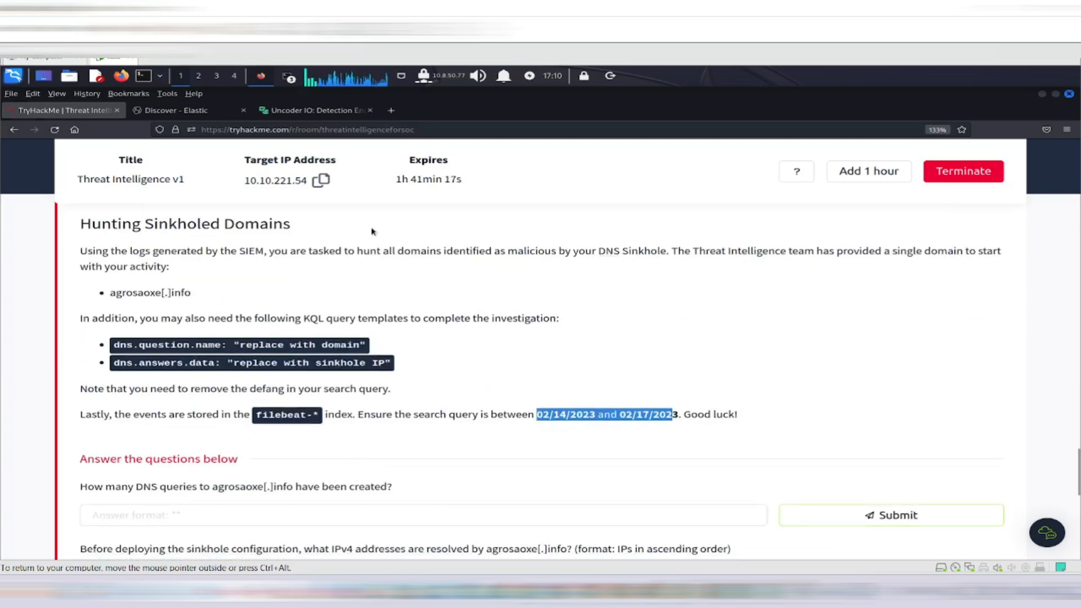
Step: Switch to the Elastic Discover page and reload it
left_click(193, 112)
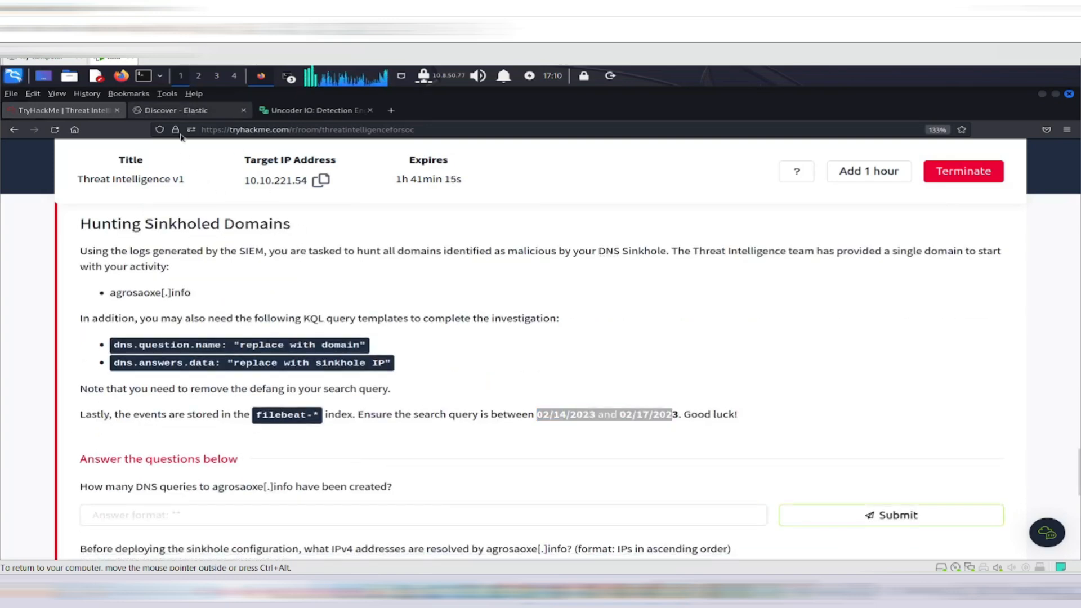
left_click(187, 112)
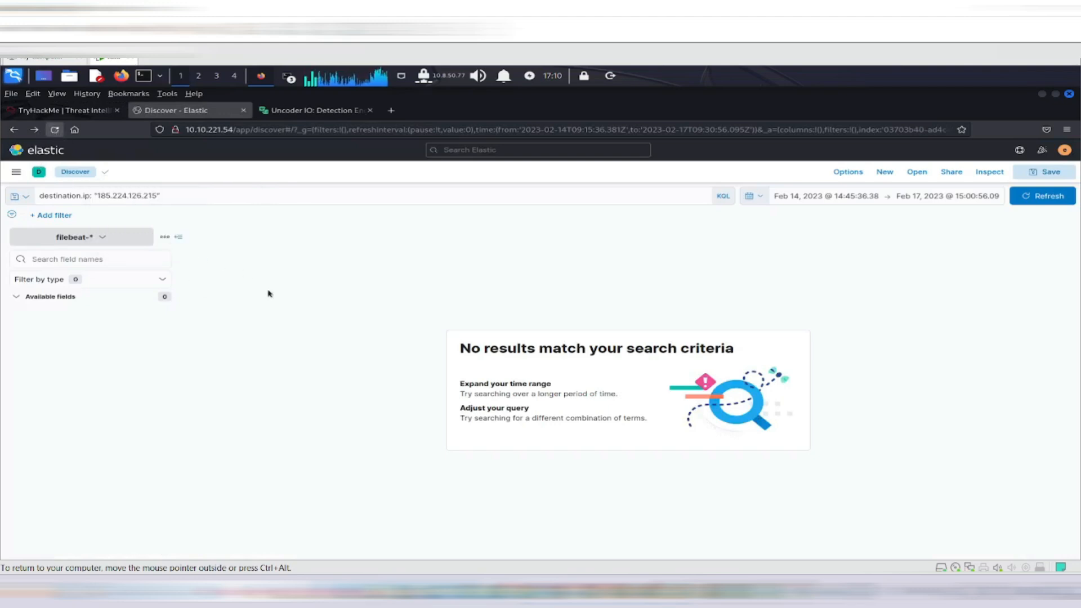
key("F5")
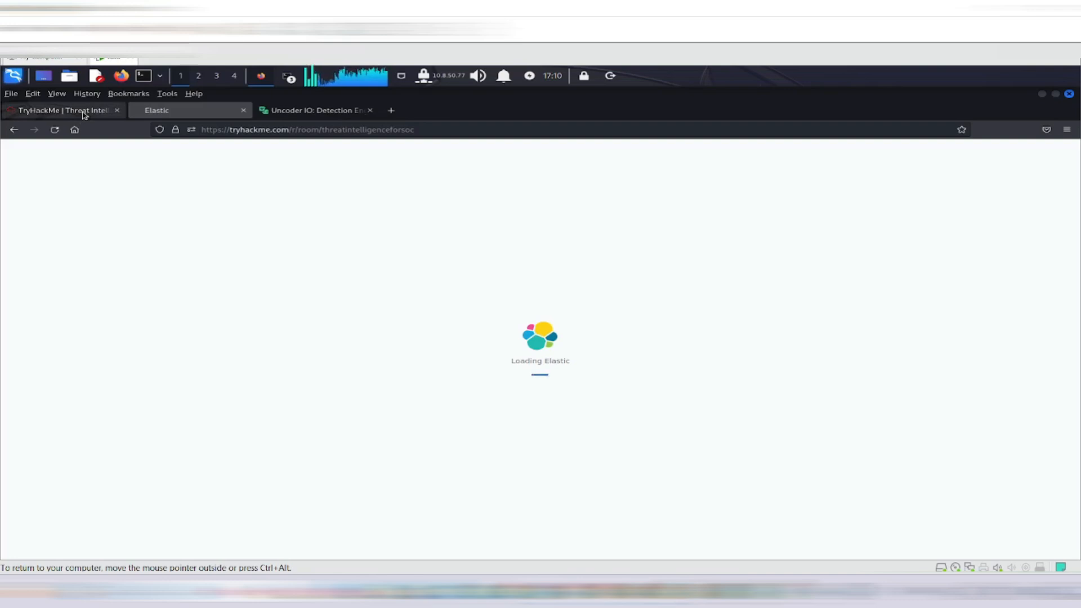
left_click(287, 115)
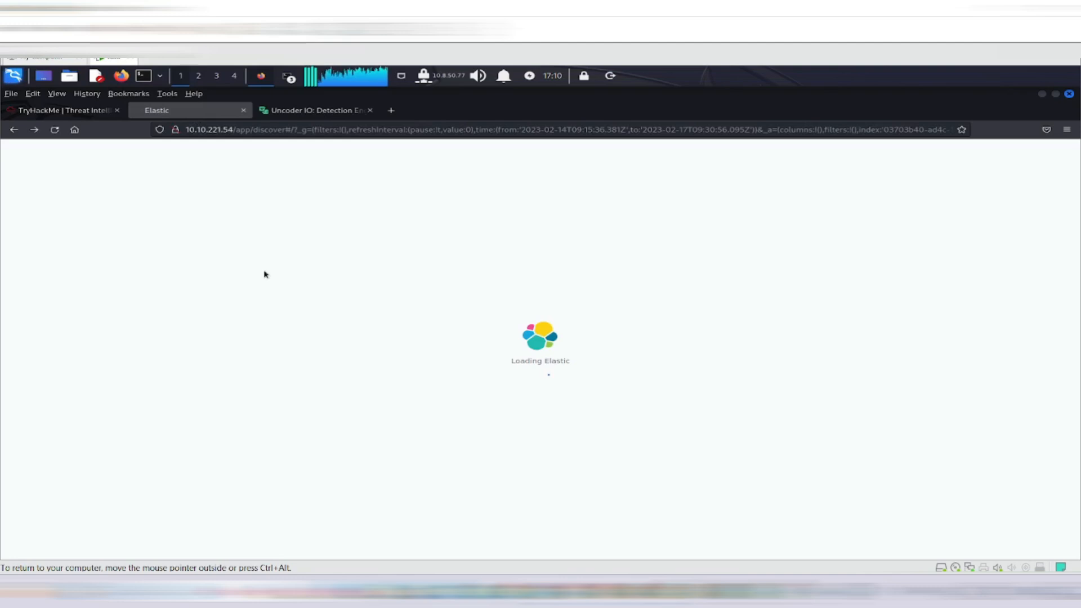
Step: Copy the domain agrosaoxe[.]info from the Task 3 instructions in the TryHackMe room and look over the questions below
left_click(90, 112)
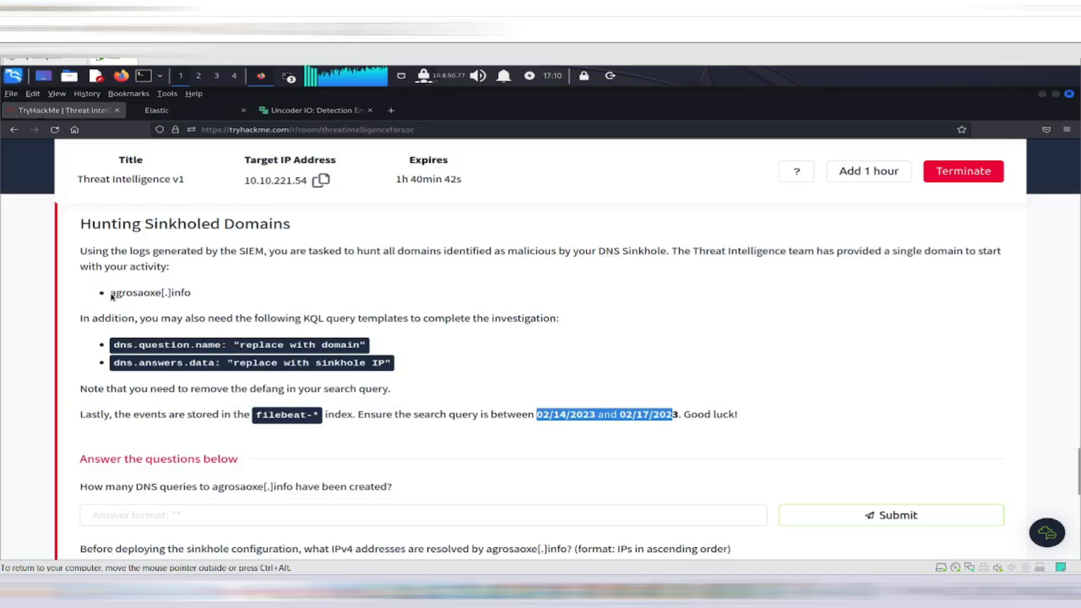
left_click_drag(111, 295, 191, 294)
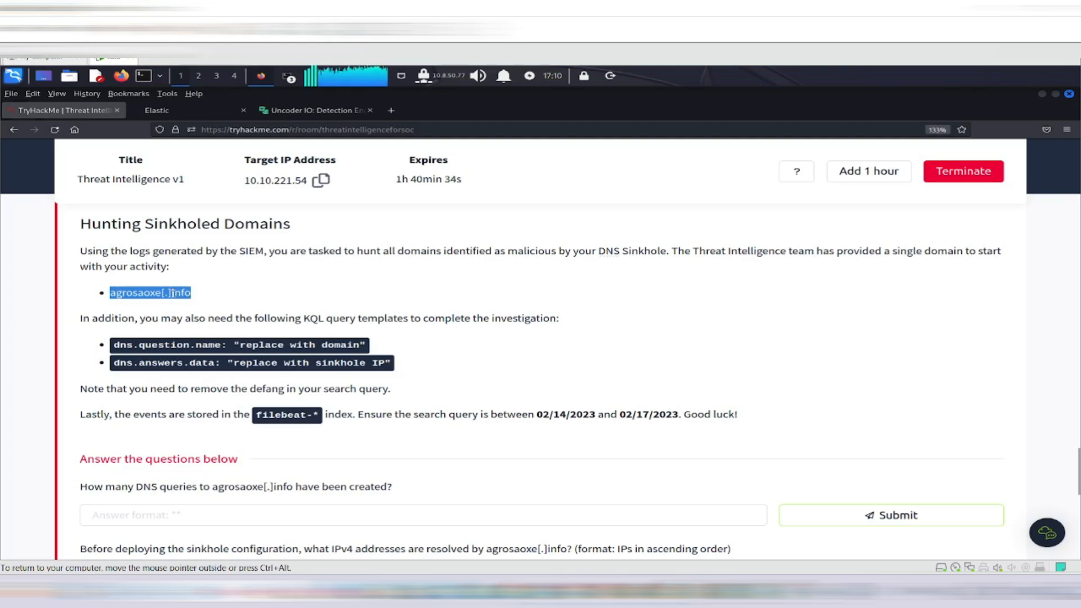
right_click(173, 297)
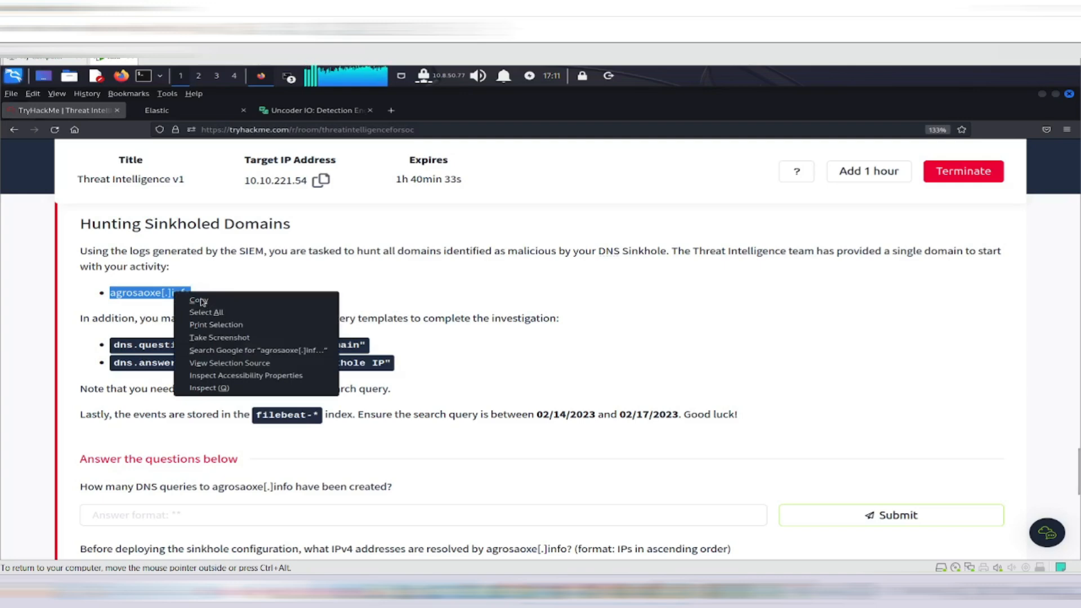
left_click(199, 301)
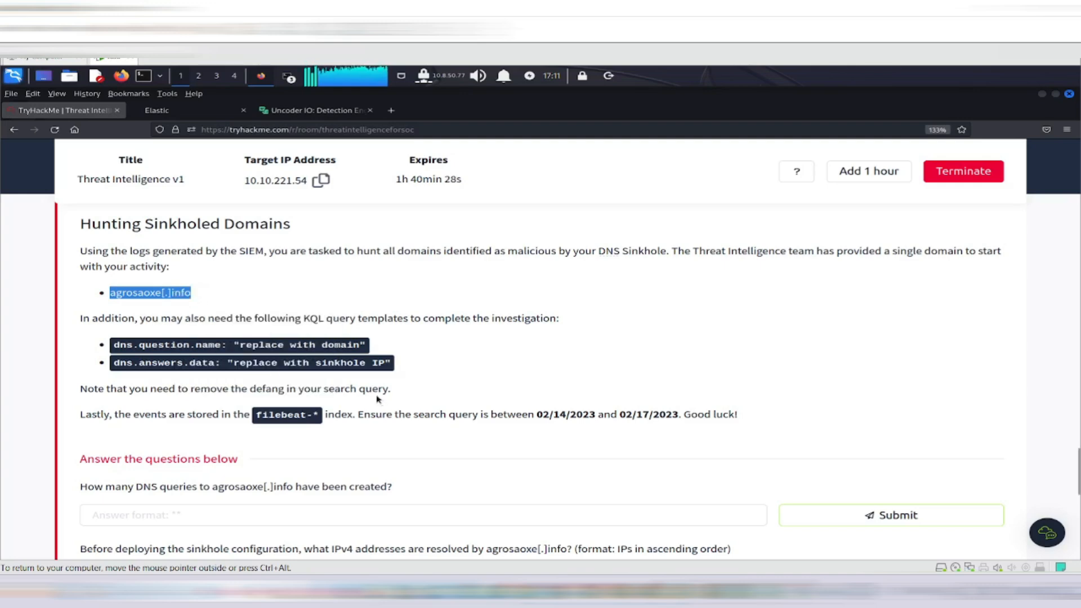
scroll(317, 390, "down", 4)
scroll(309, 390, "up", 4)
Step: Close the Elastic page and return to the TryHackMe room
left_click(204, 111)
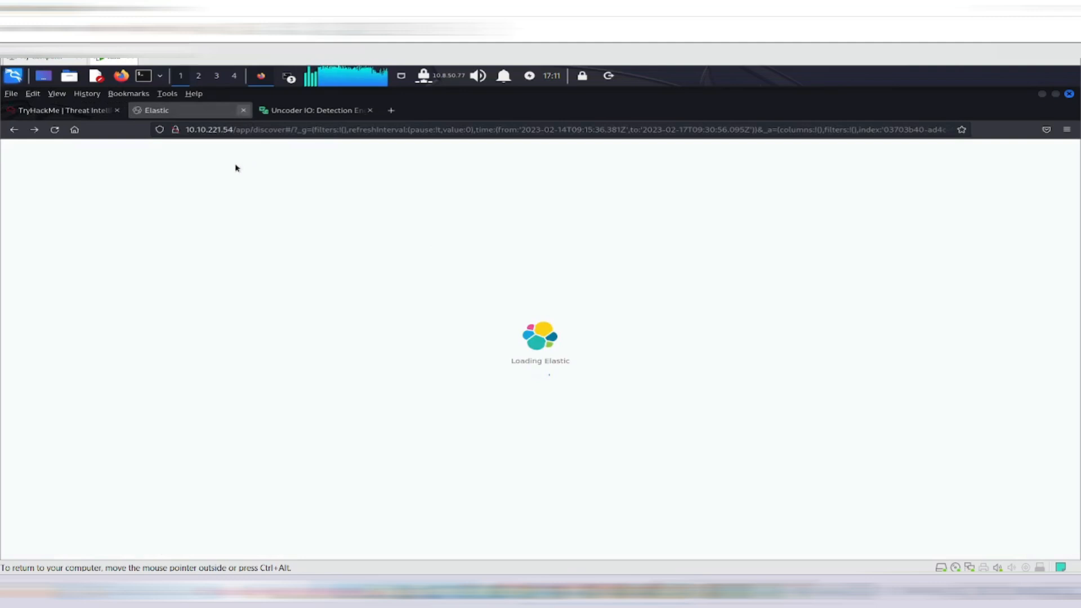
middle_click(224, 116)
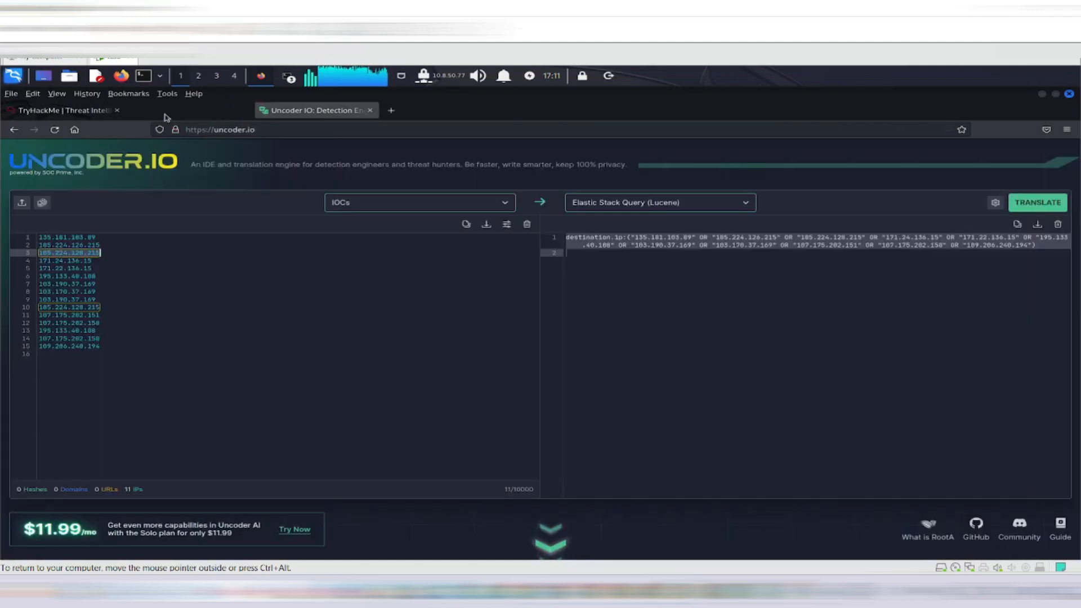
left_click(64, 112)
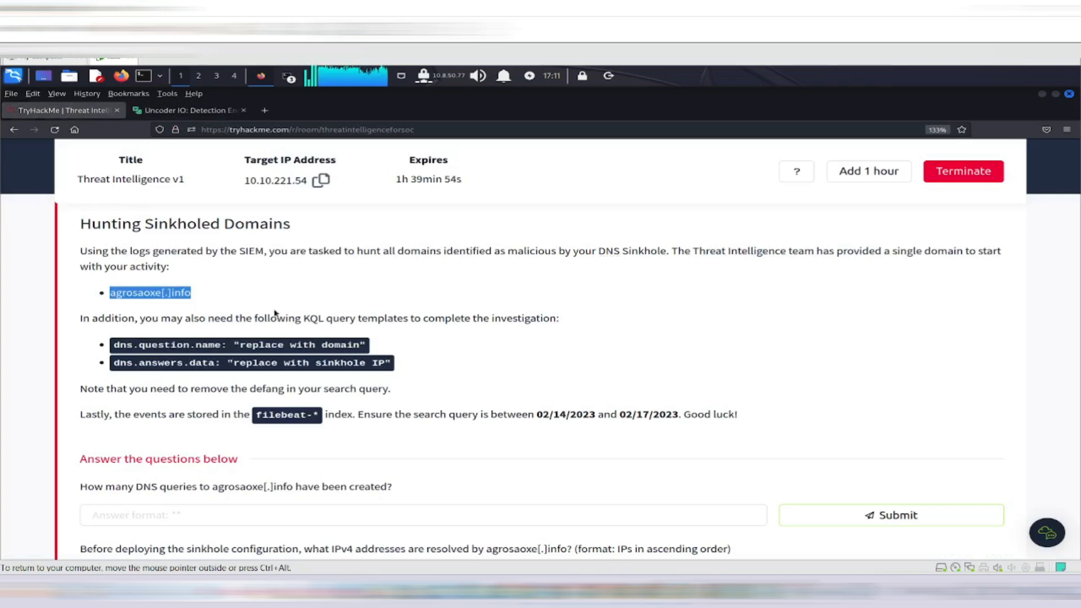
Step: Open Task 1, Introduction, and review its learning objectives and room prerequisites
scroll(275, 313, "up", 10)
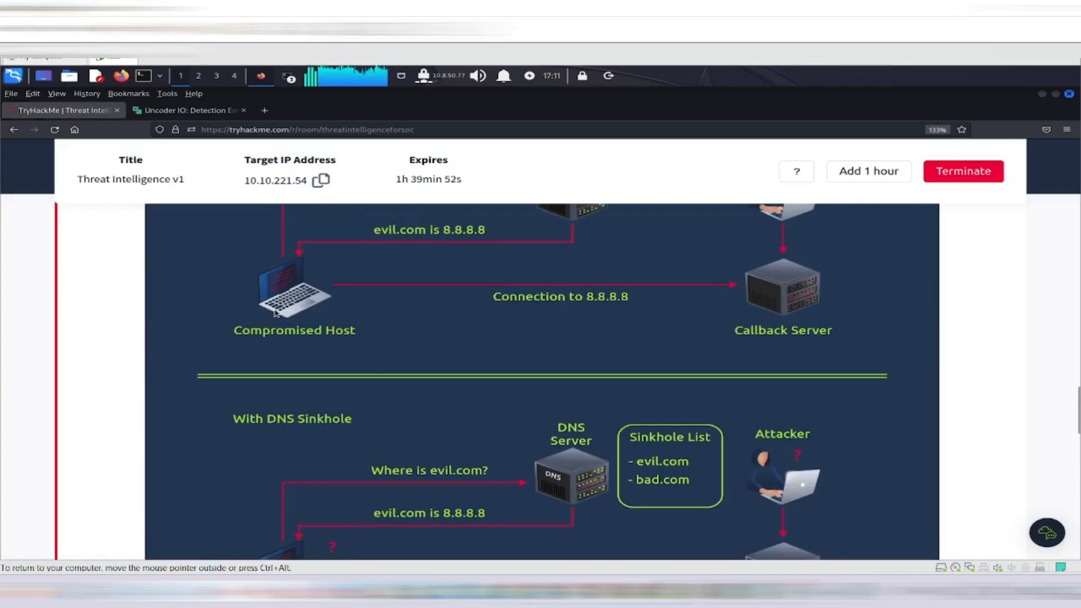
scroll(274, 313, "up", 10)
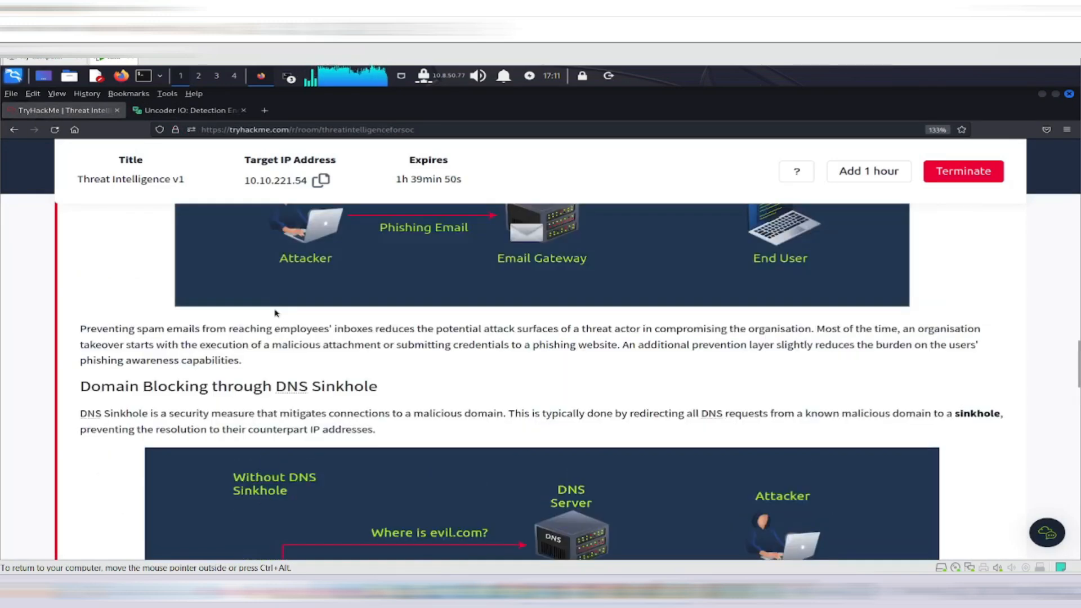
scroll(276, 313, "up", 10)
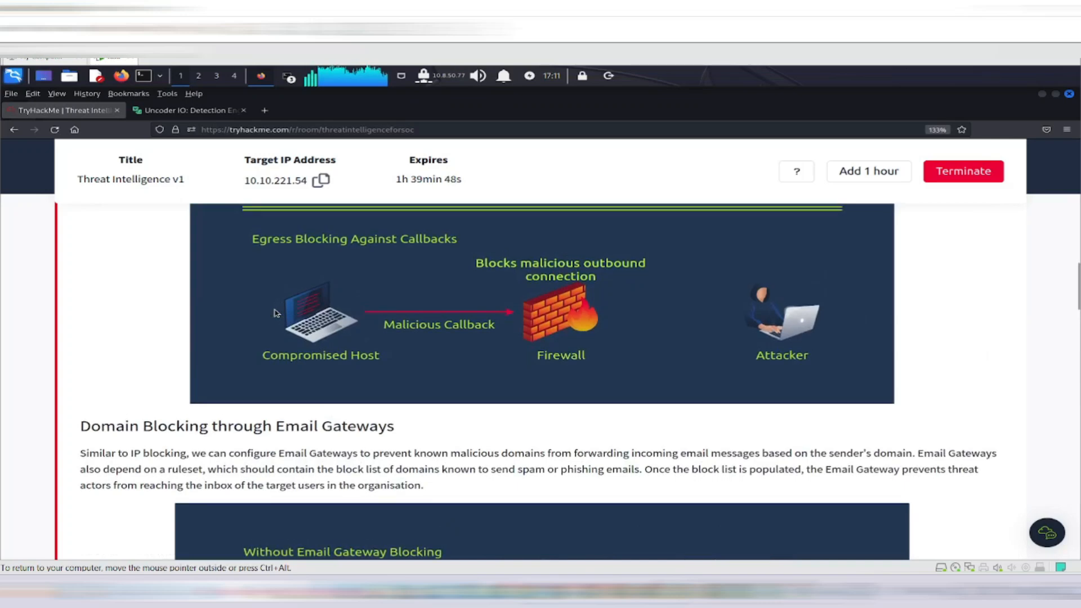
scroll(275, 309, "up", 15)
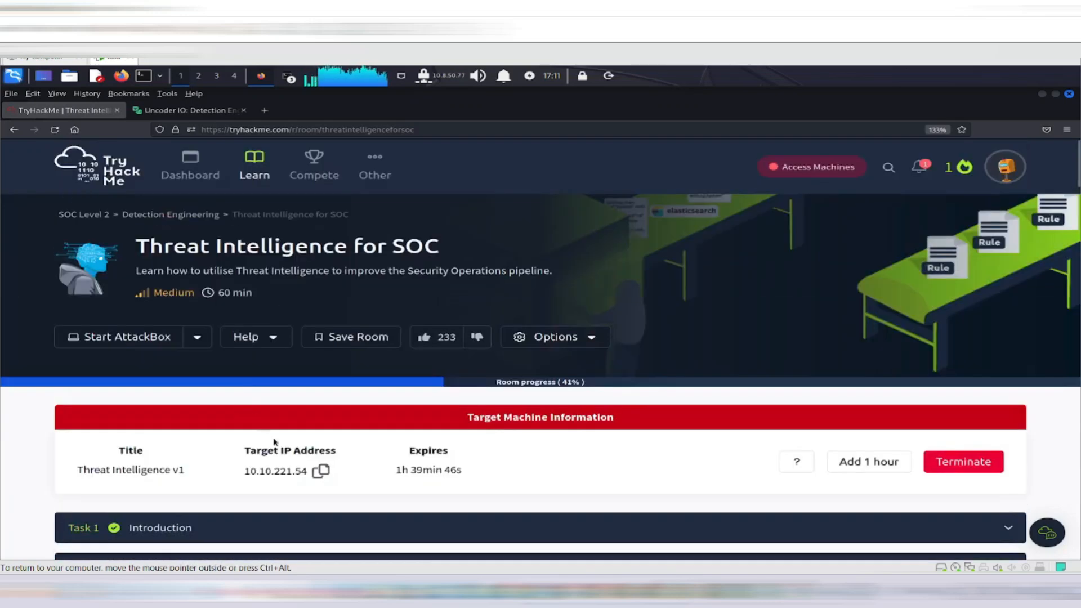
scroll(300, 425, "down", 3)
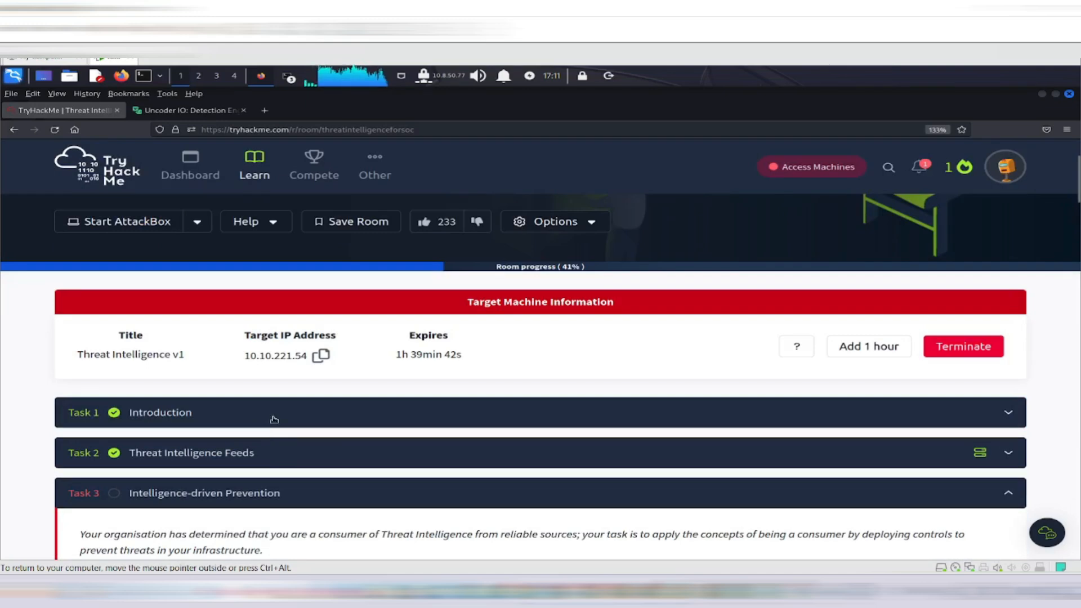
left_click(274, 418)
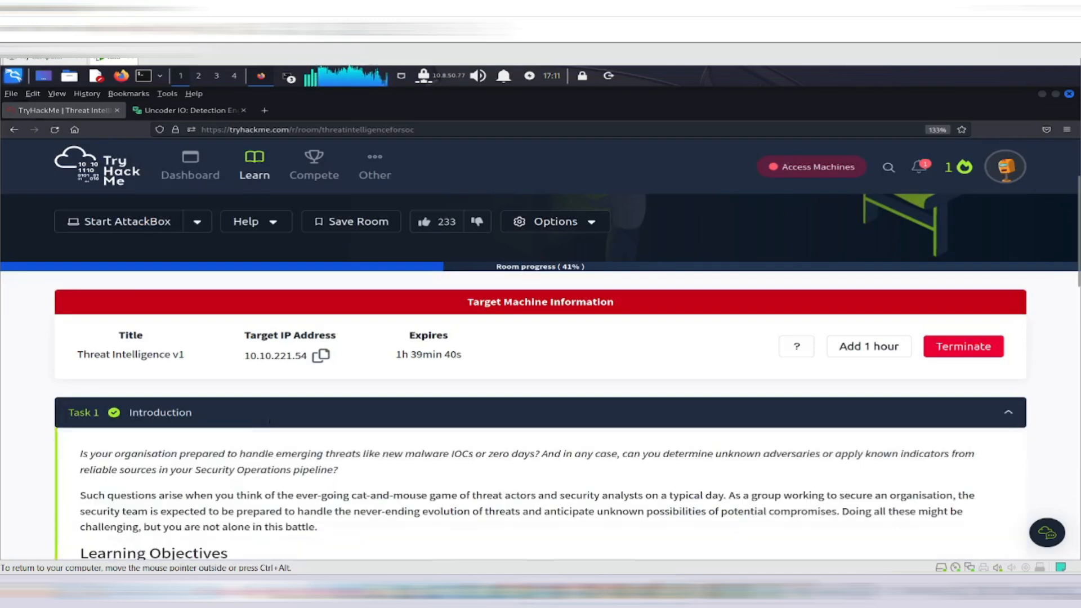
scroll(300, 472, "down", 5)
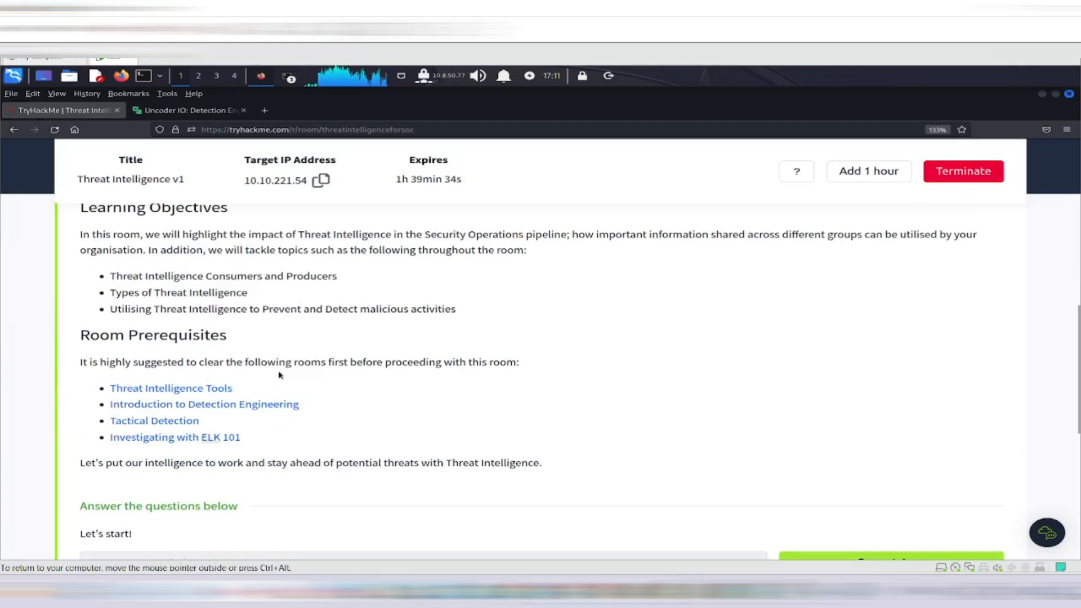
scroll(280, 376, "up", 3)
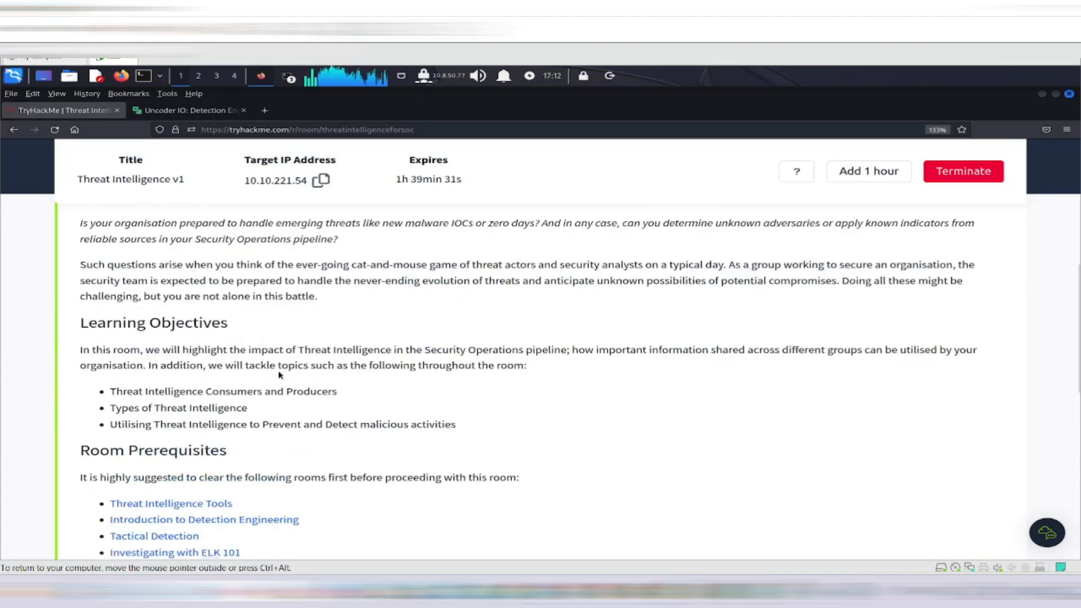
scroll(279, 376, "up", 3)
scroll(280, 375, "down", 5)
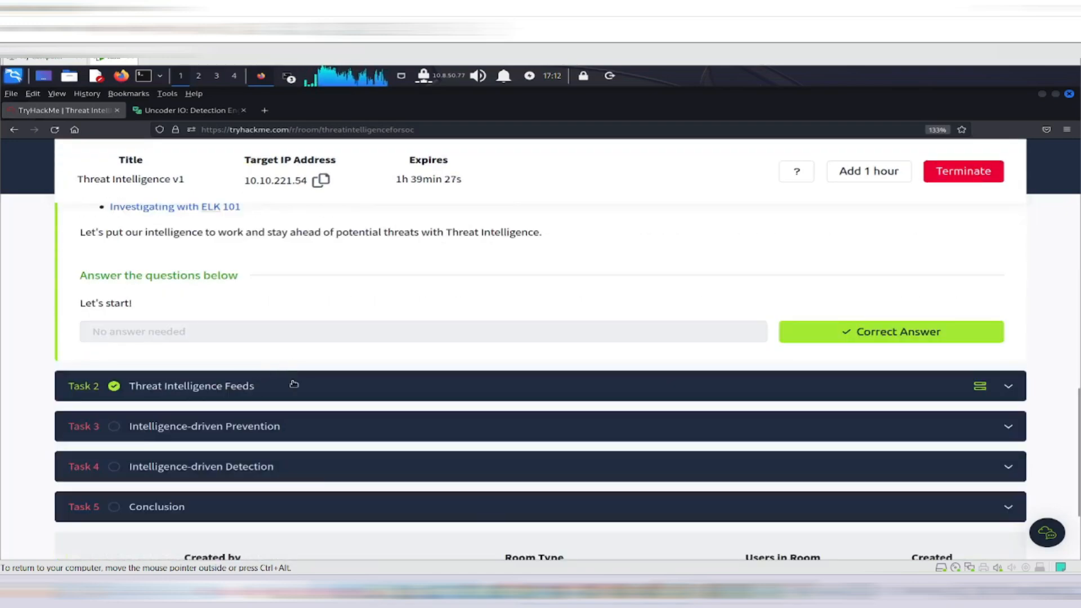
Step: Open Task 2, Threat Intelligence Feeds, and read through the producer and consumer sections to the lab machine's access details
left_click(294, 384)
scroll(290, 394, "down", 5)
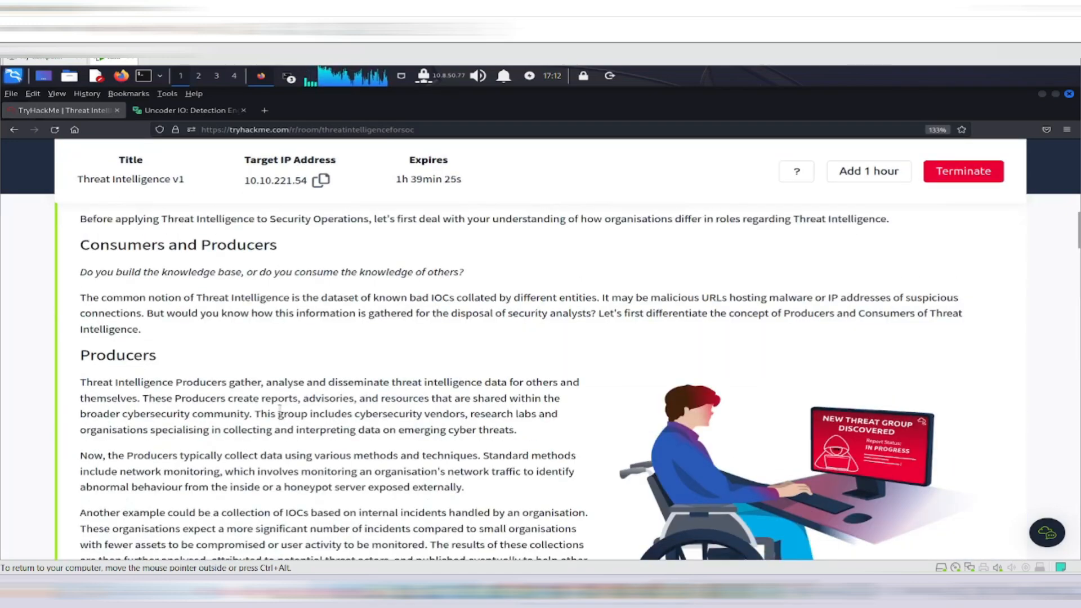
scroll(280, 409, "down", 10)
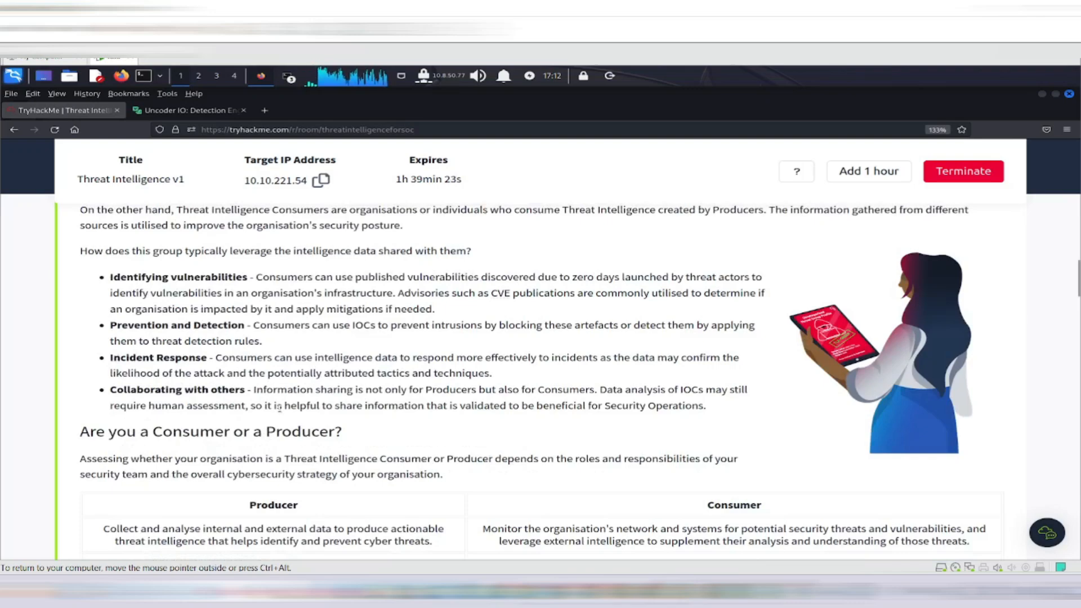
scroll(280, 410, "down", 5)
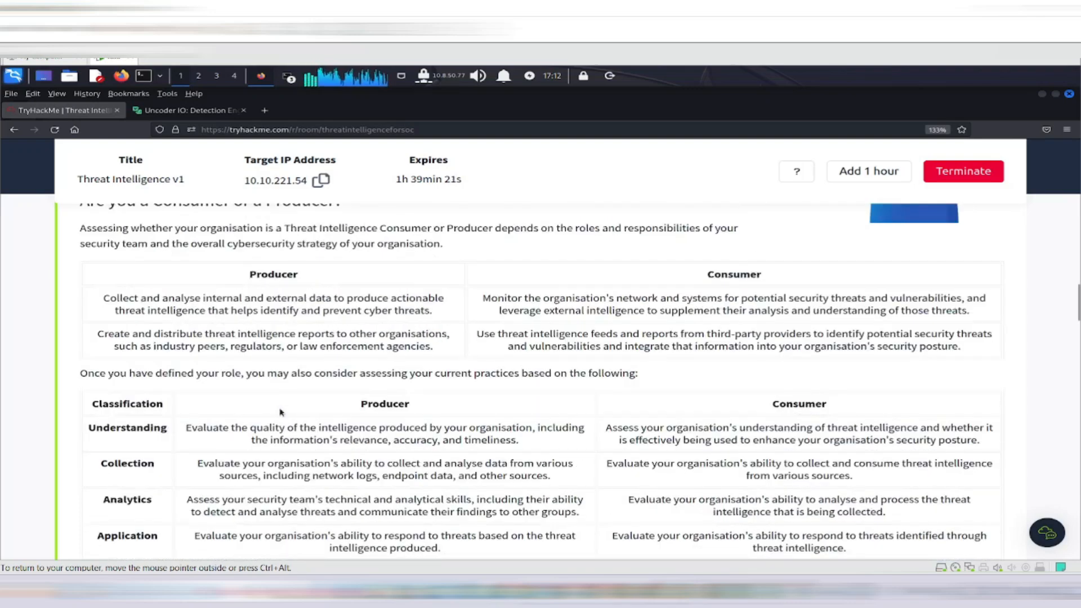
scroll(280, 412, "down", 3)
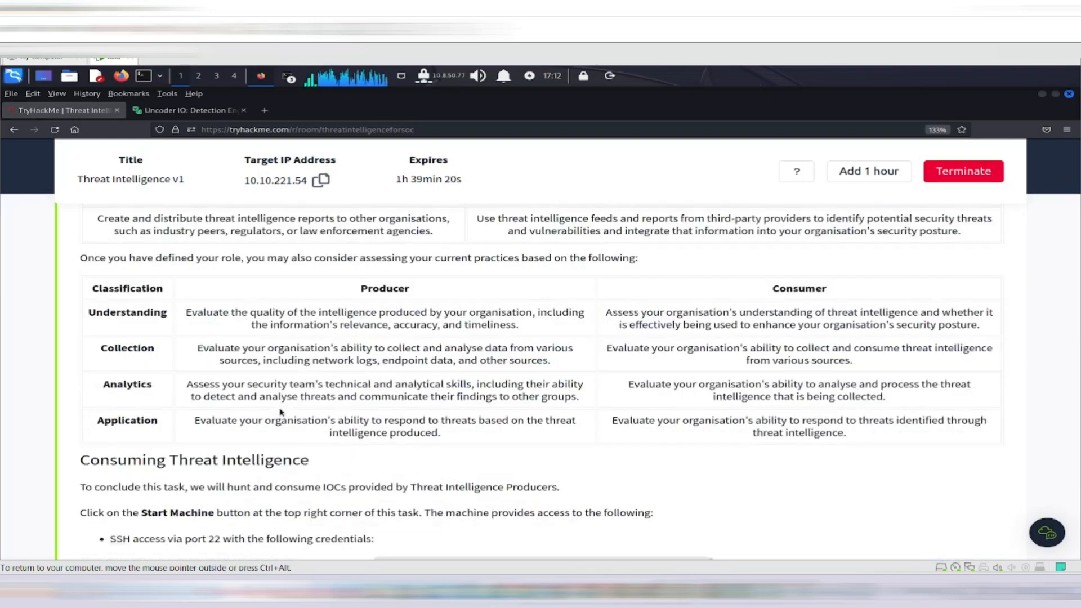
scroll(280, 412, "down", 3)
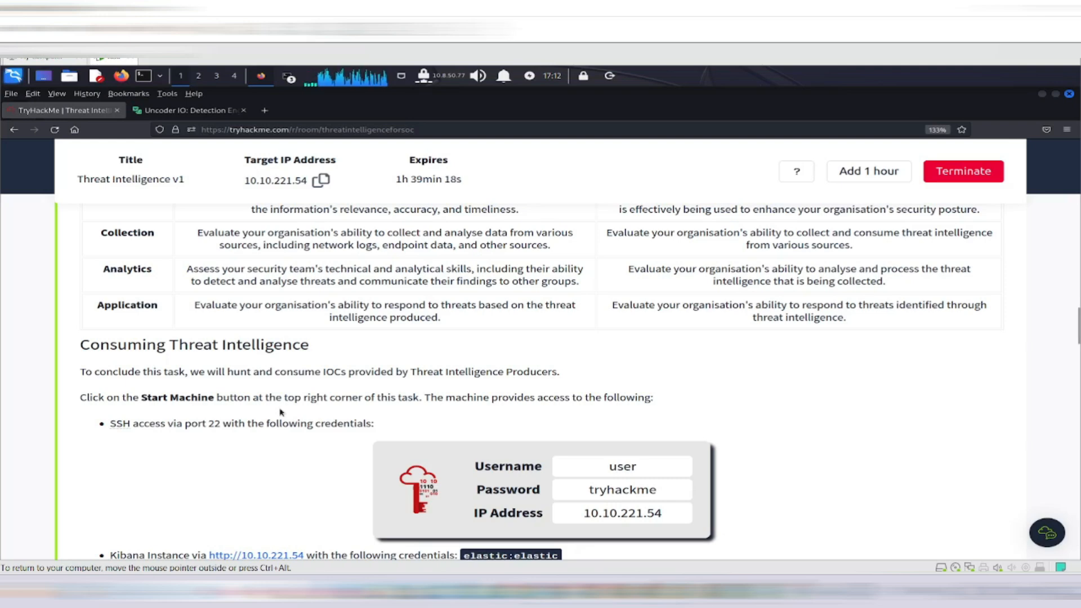
scroll(223, 507, "down", 1)
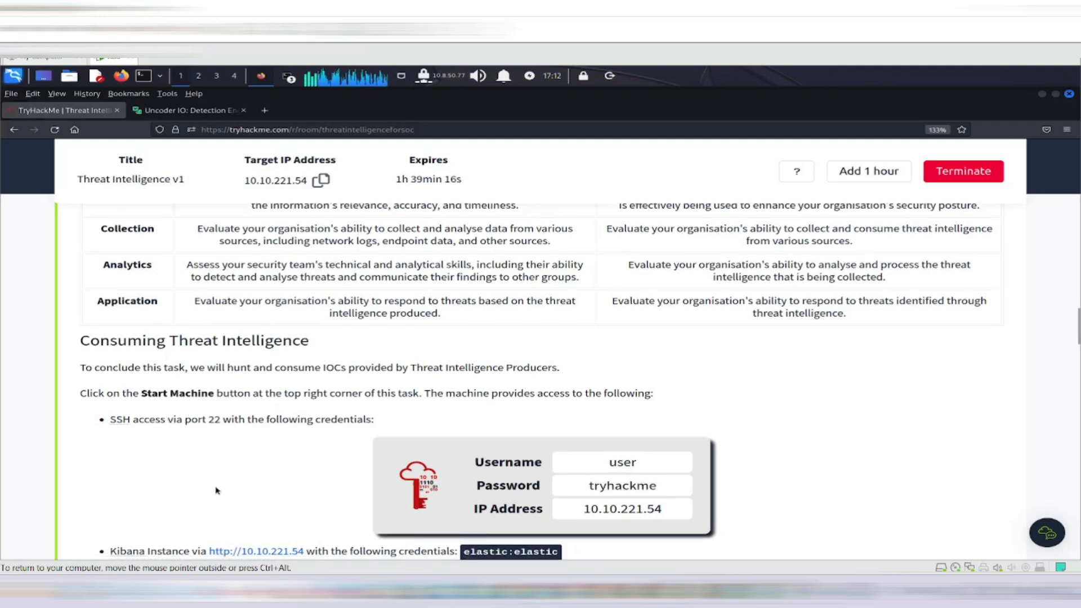
scroll(217, 490, "down", 3)
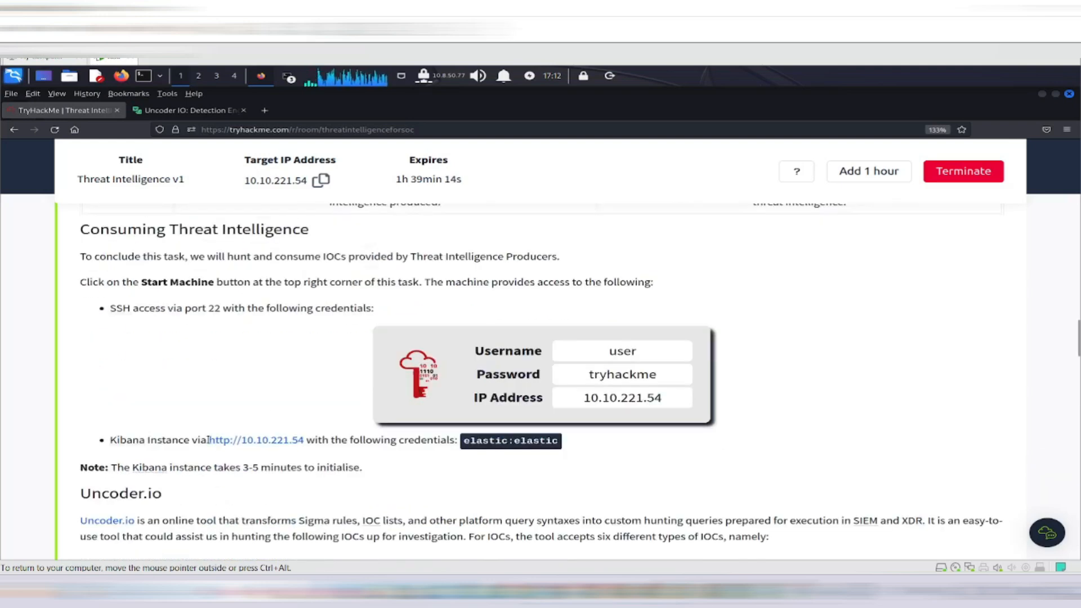
left_click_drag(207, 439, 303, 444)
key("ctrl+c")
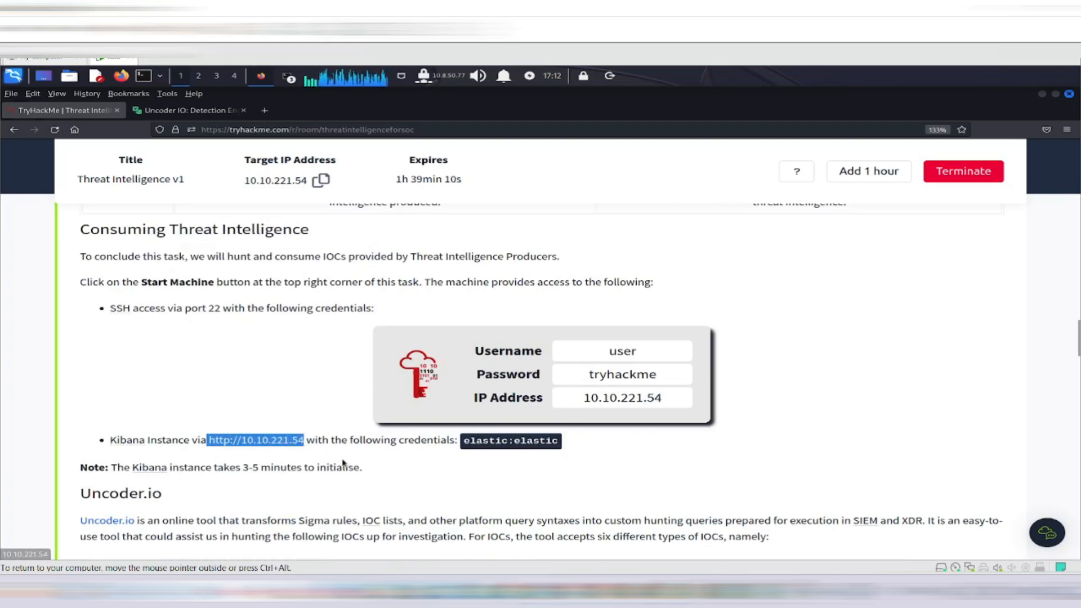
left_click(265, 112)
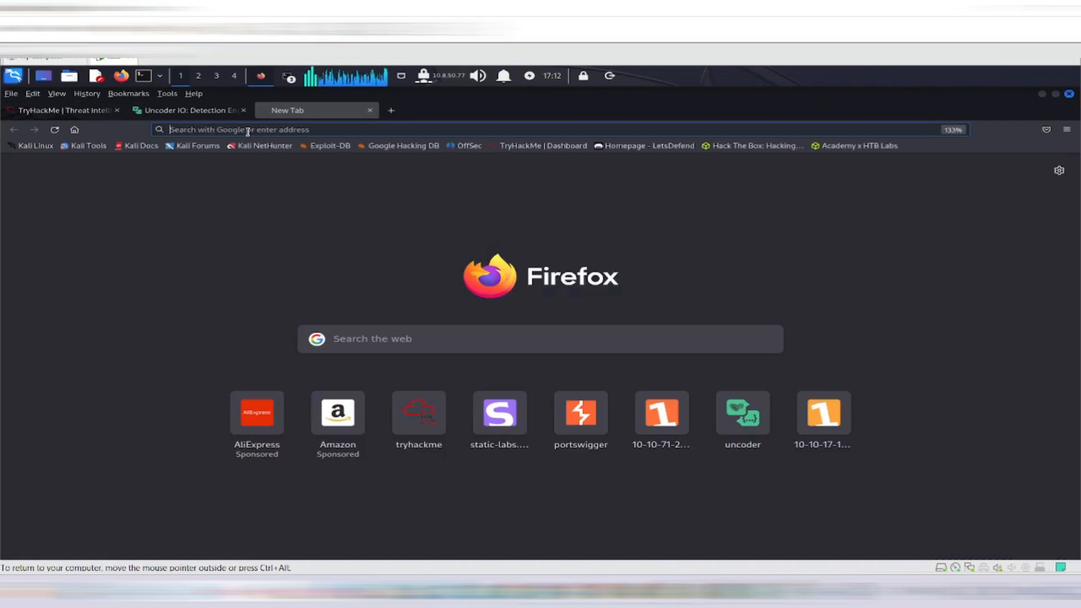
key("ctrl+v")
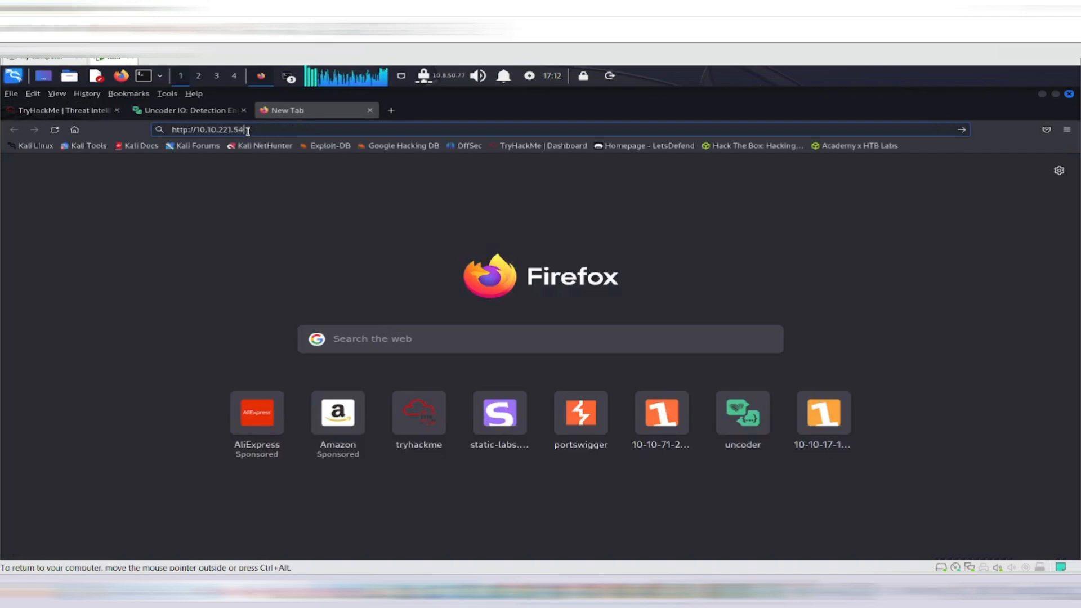
key("Return")
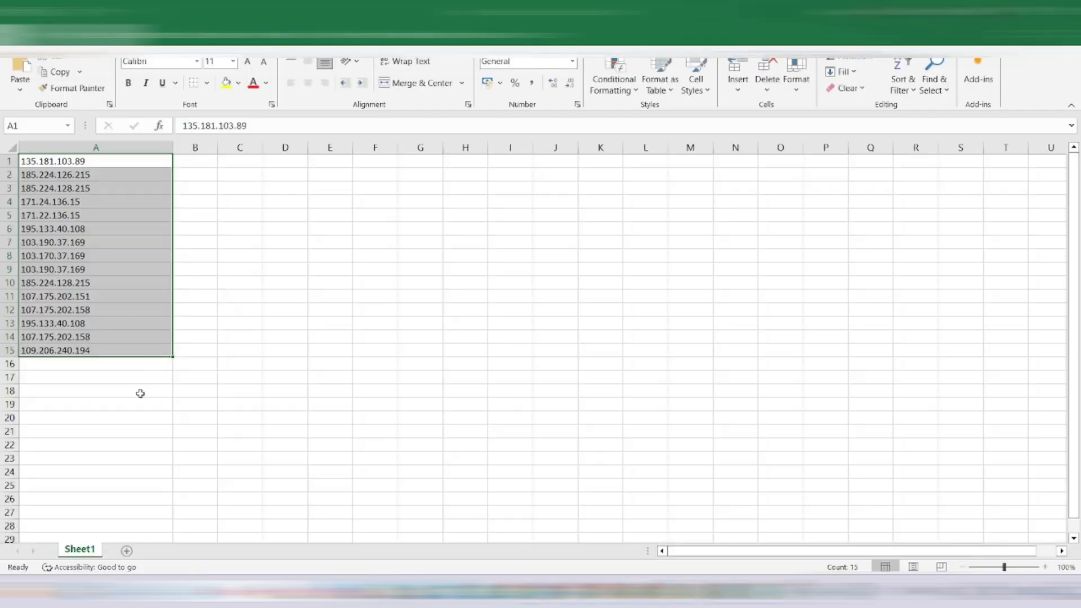
left_click(140, 390)
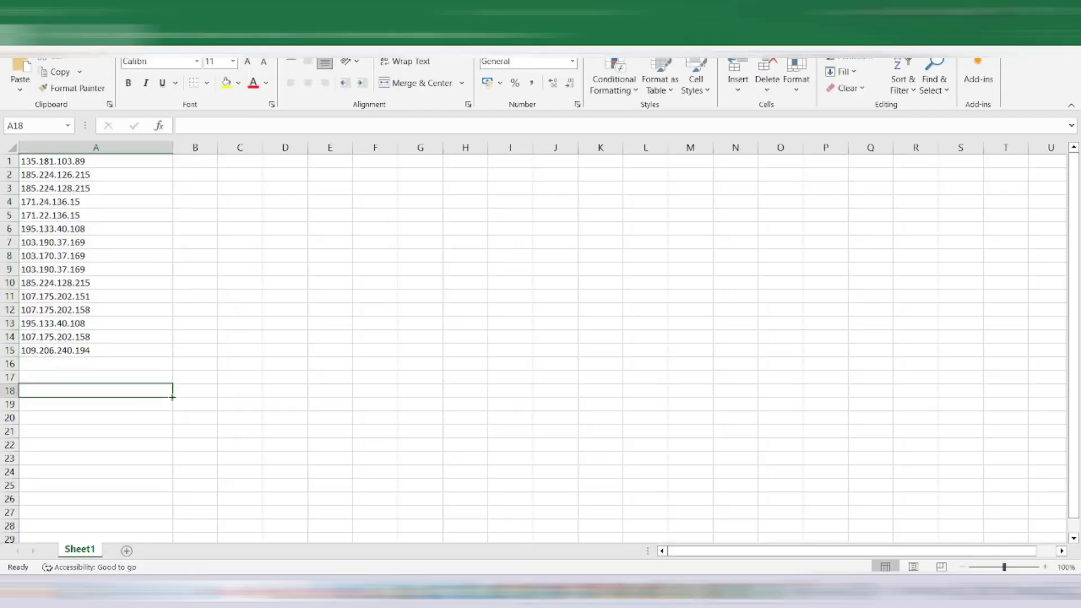
key("ctrl+v")
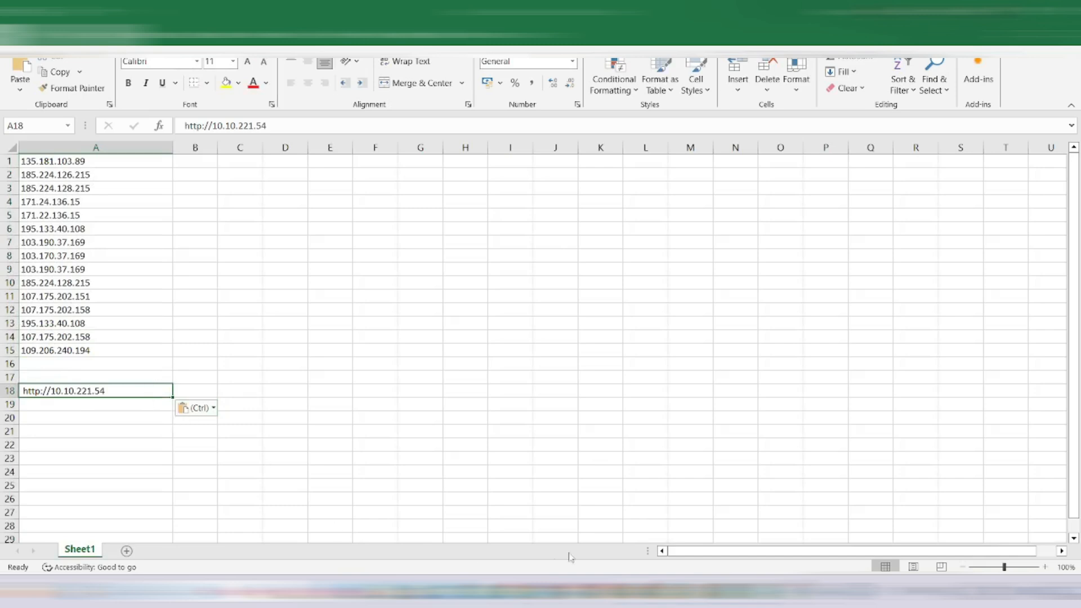
left_click(647, 518)
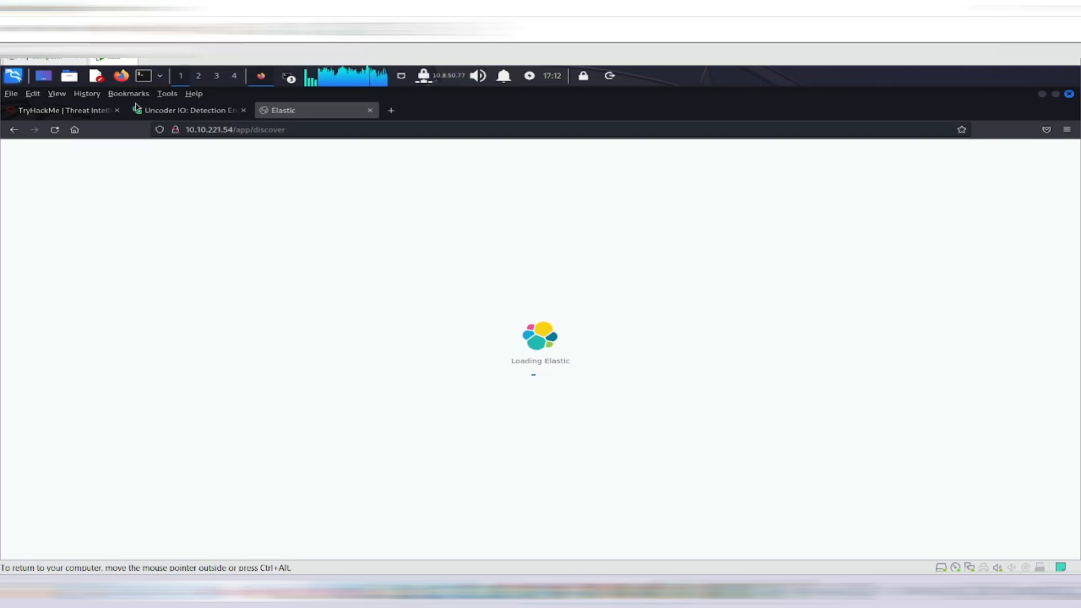
Step: Return to the TryHackMe room and copy the domain agrosaoxe[.]info from the Hunting Sinkholed Domains section of Task 3
left_click(93, 116)
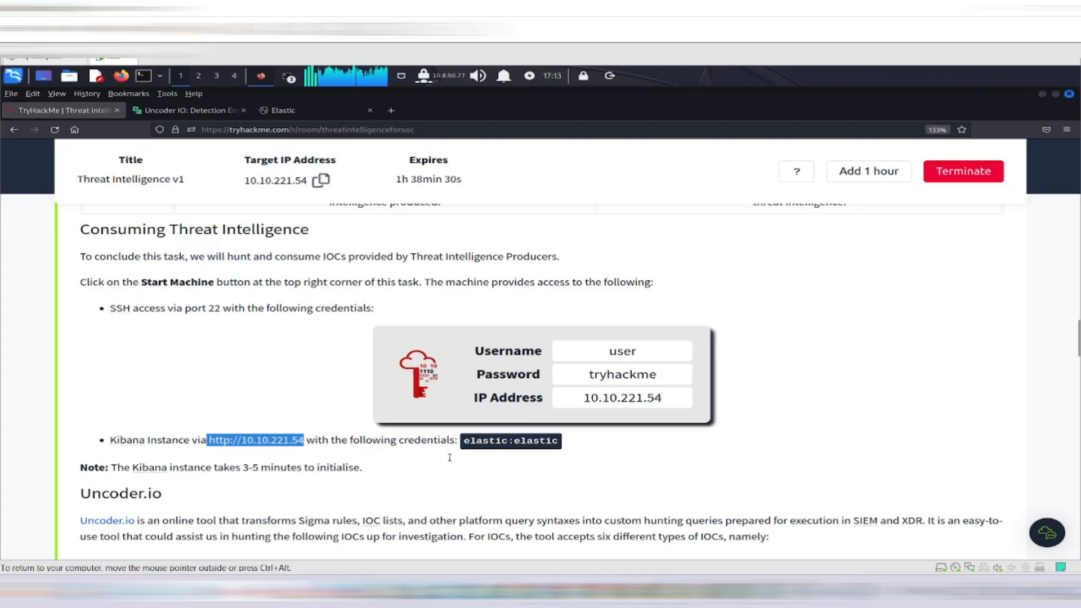
scroll(449, 457, "down", 15)
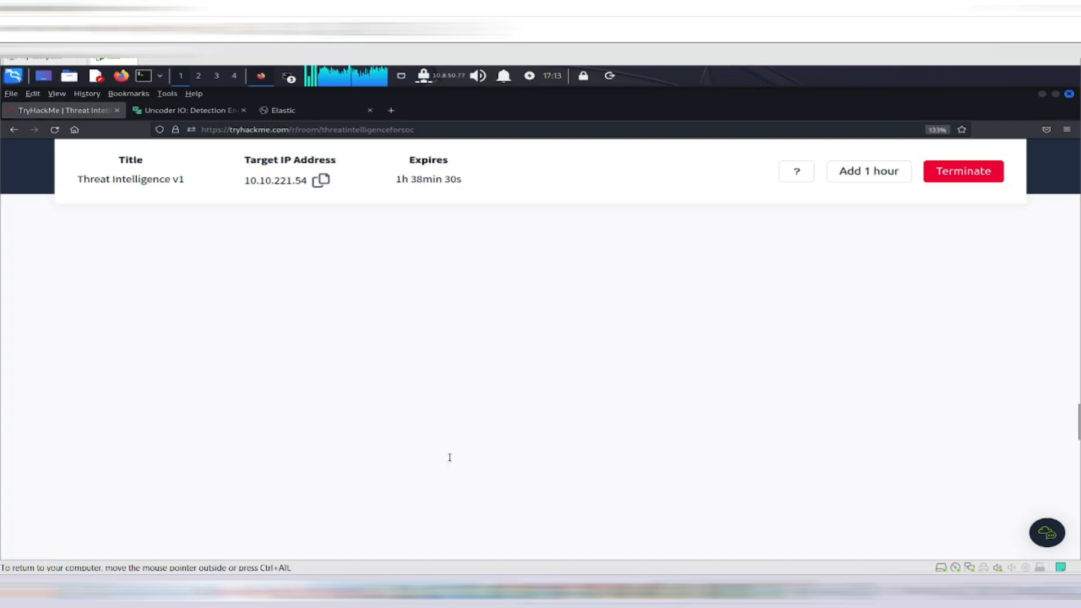
scroll(449, 457, "down", 10)
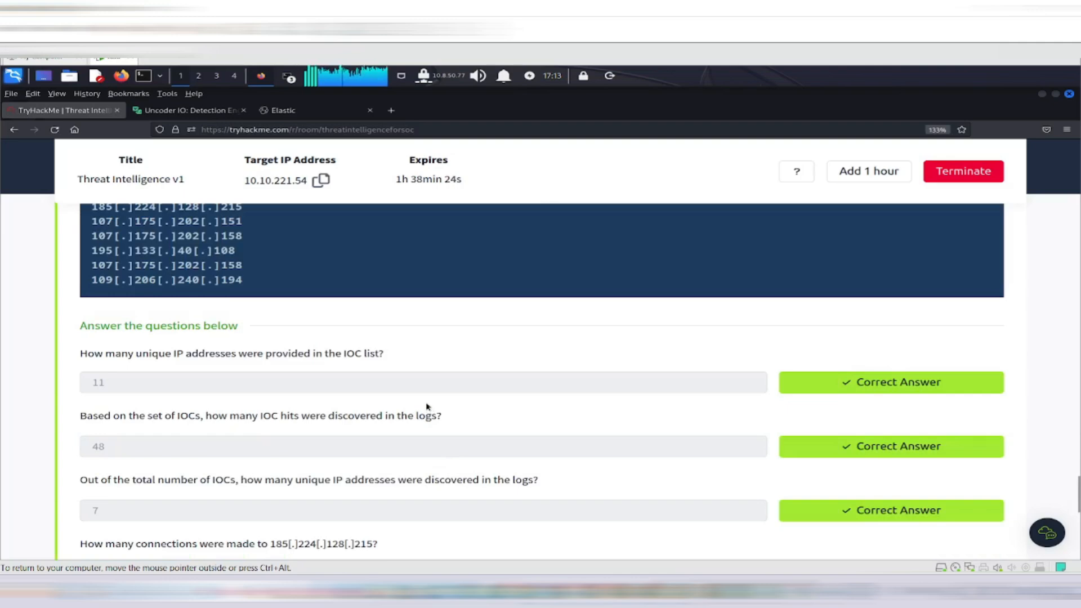
scroll(428, 405, "down", 8)
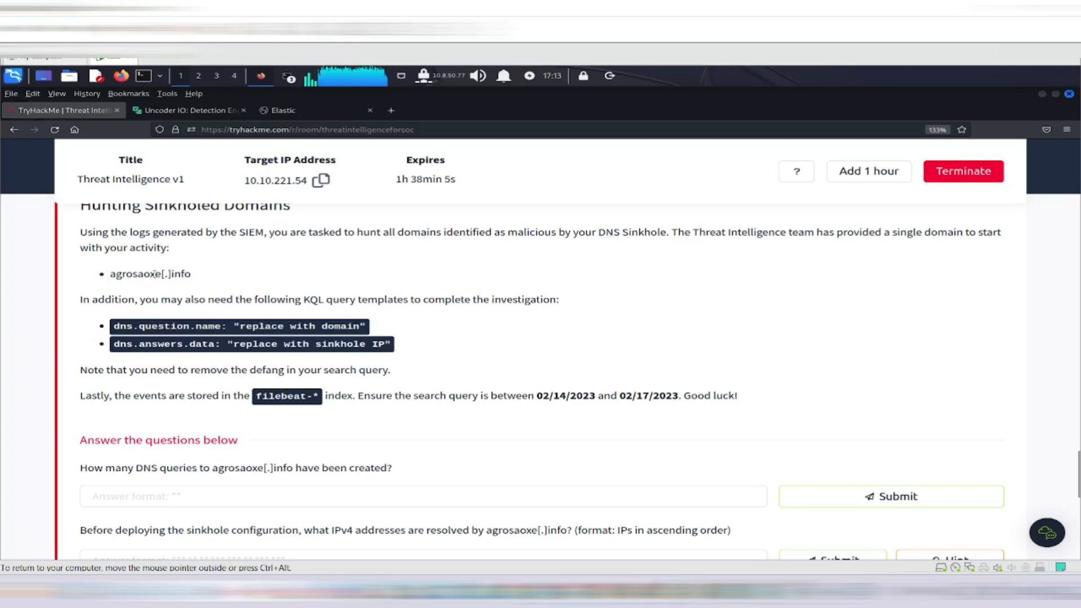
left_click_drag(110, 274, 190, 274)
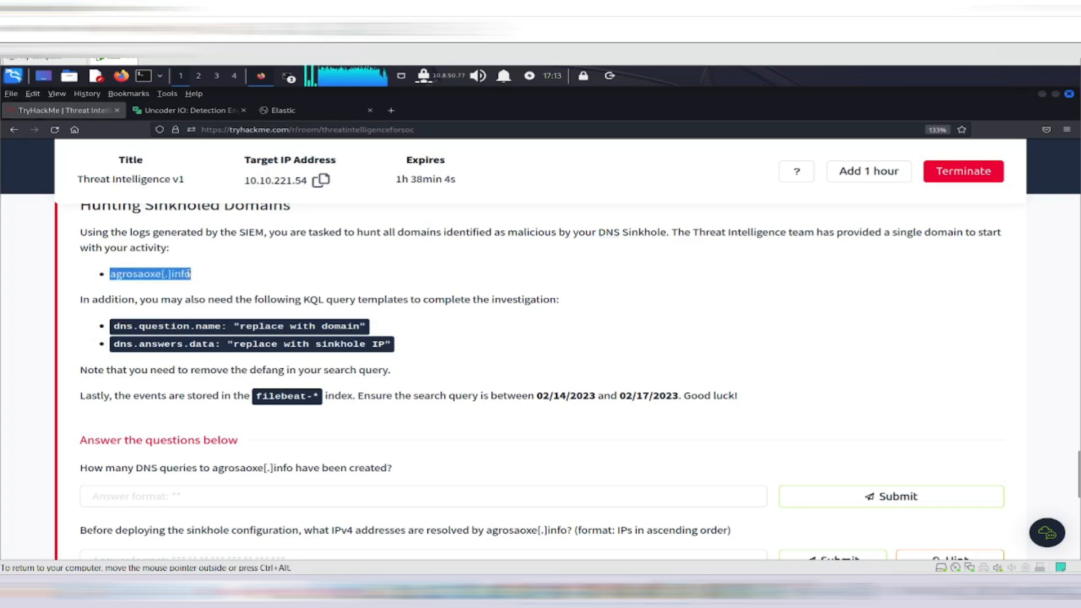
right_click(187, 273)
left_click(212, 281)
Step: Switch to the Elastic page and reset its Discover view
left_click(305, 114)
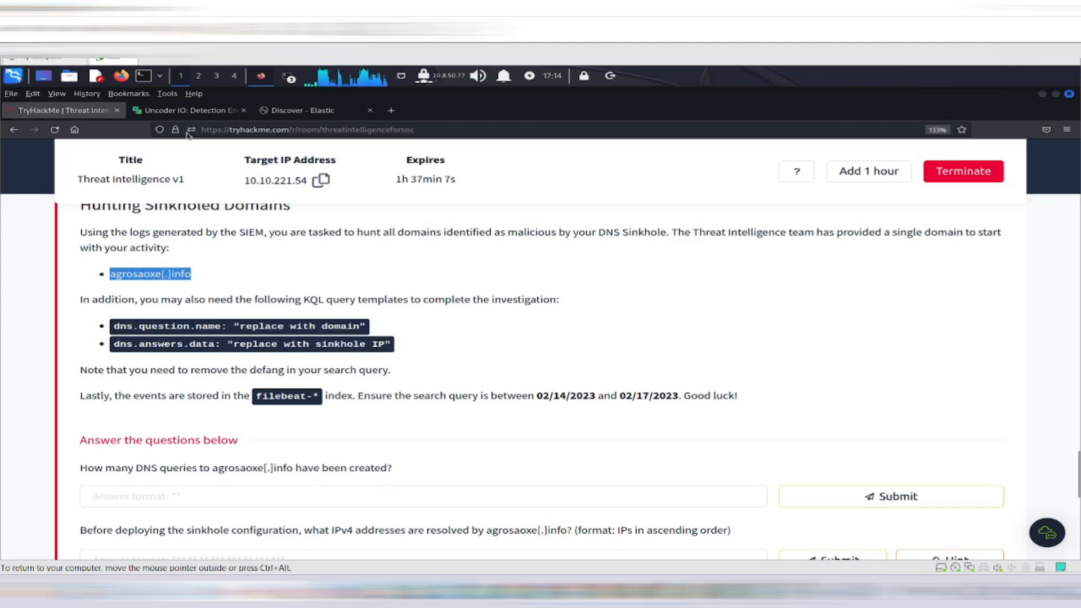
left_click(286, 113)
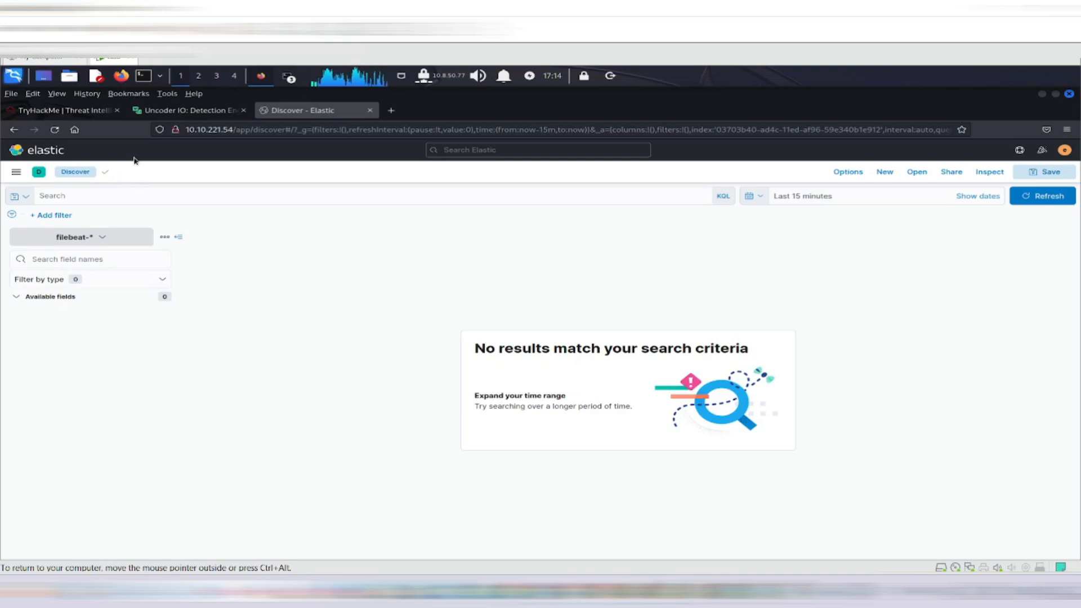
left_click(84, 172)
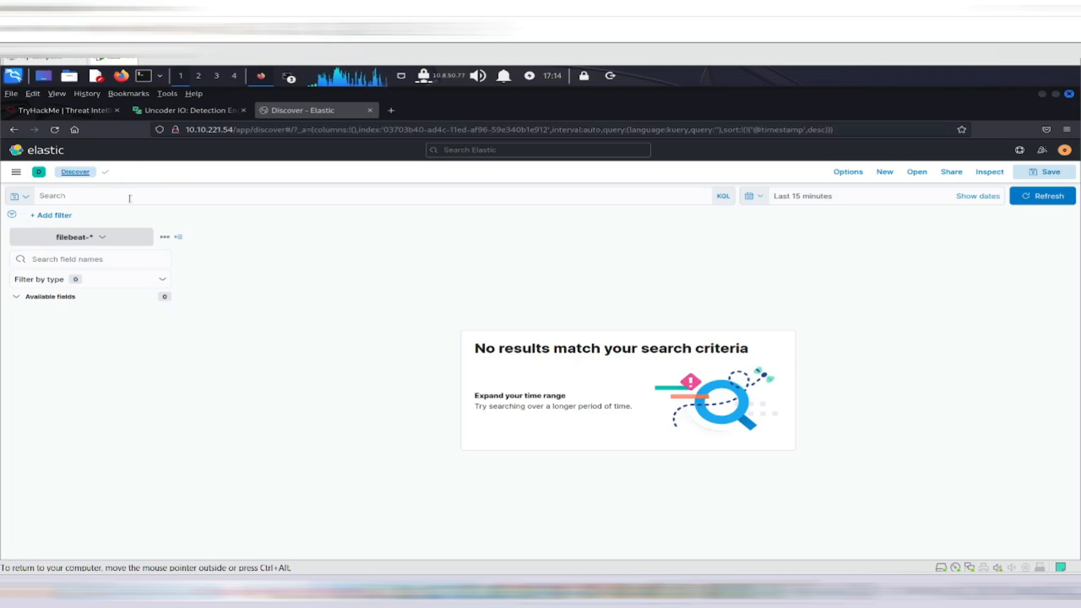
Step: Search the filebeat-* events with the KQL query dns.question.name : "agrosaoxe.info", removing the defang brackets from the pasted domain
left_click(129, 198)
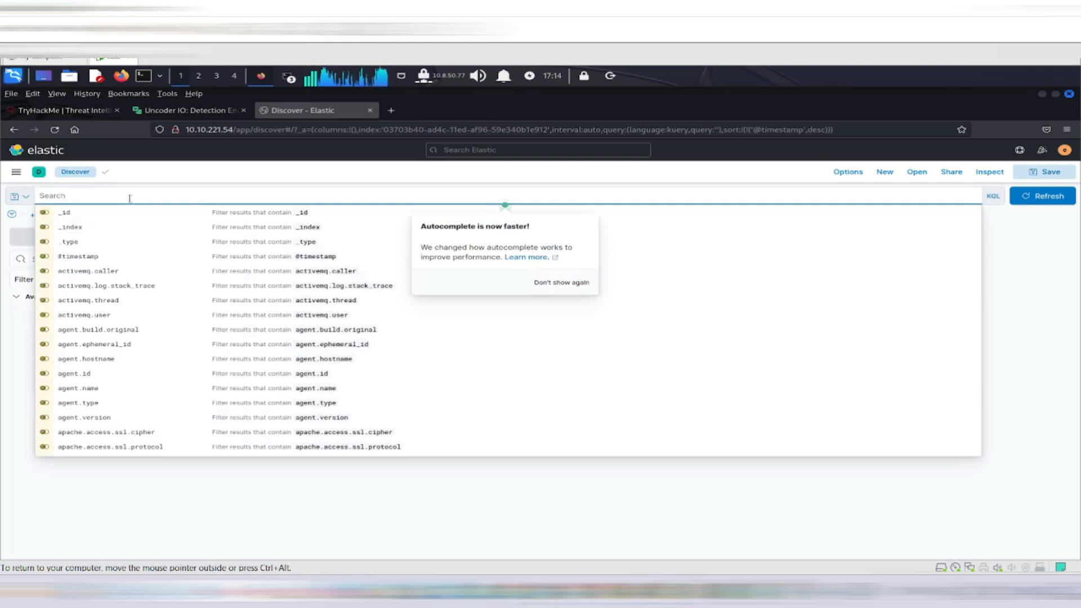
type("dns")
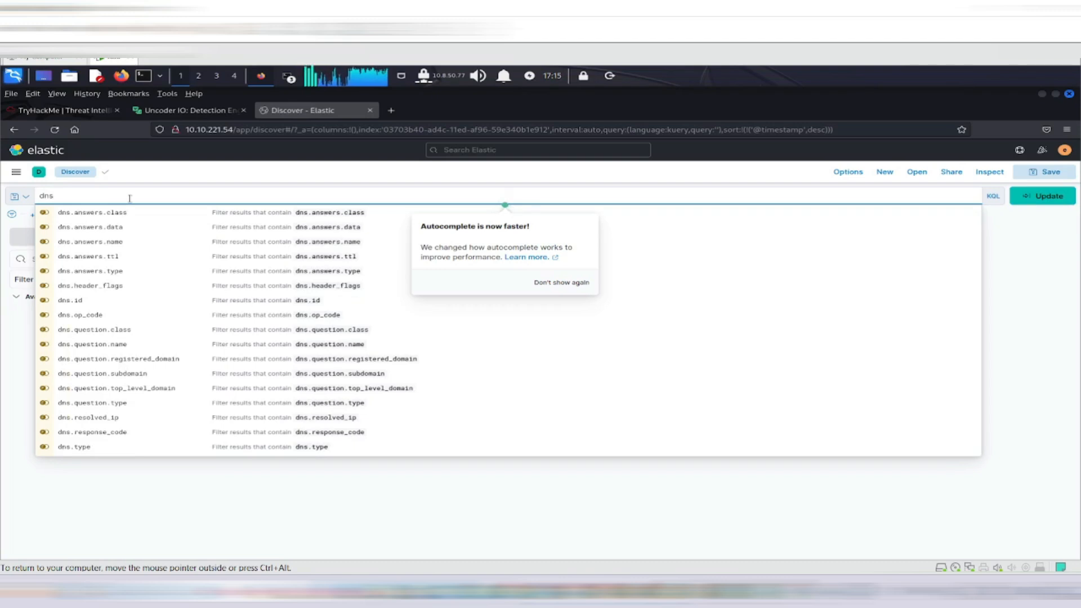
type("ues")
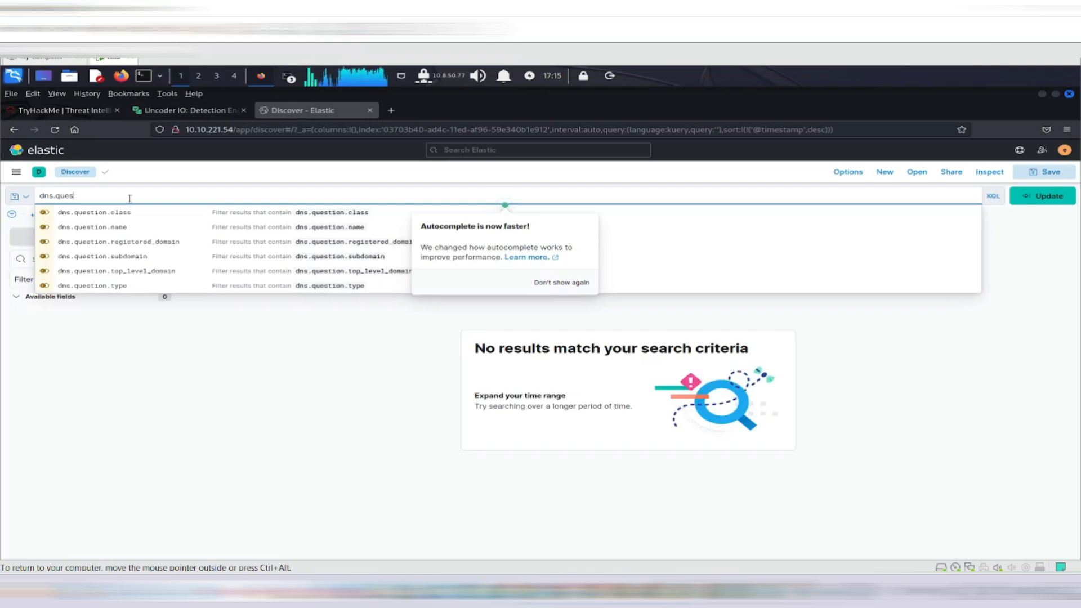
left_click(114, 231)
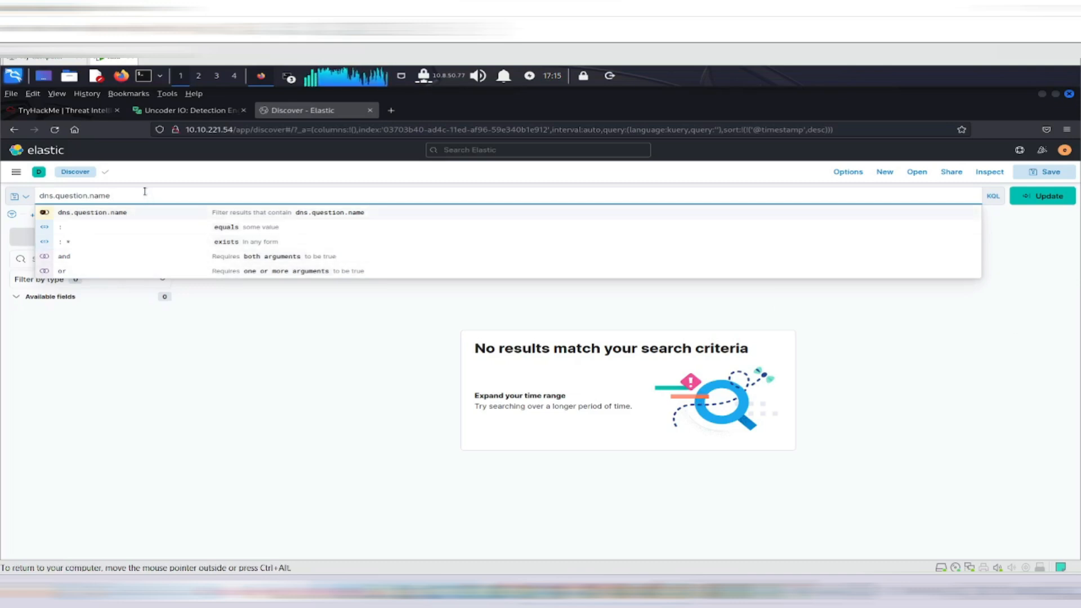
type(":")
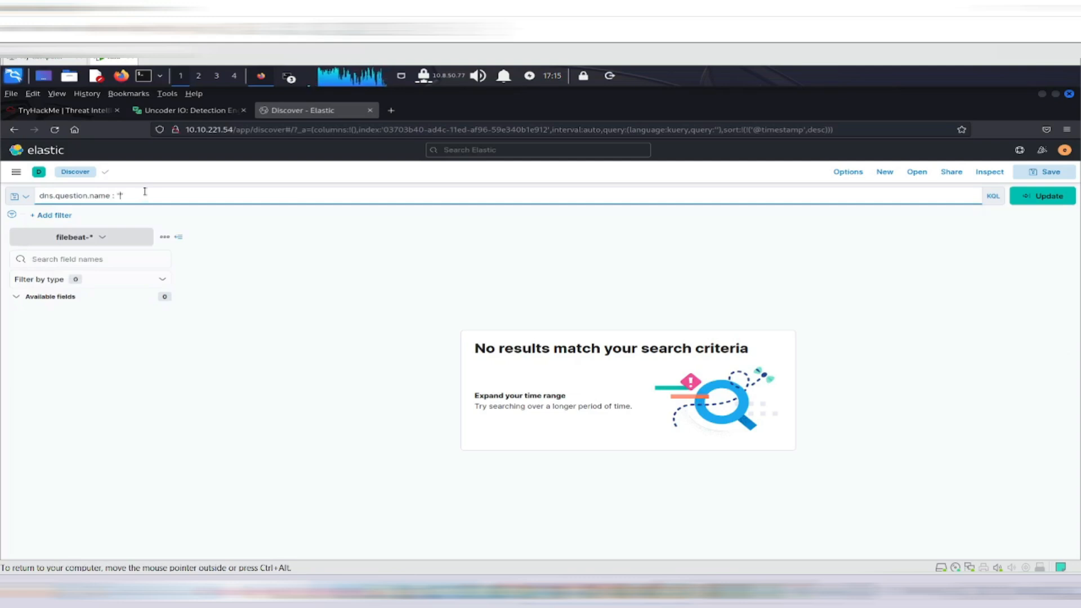
key("ctrl+v")
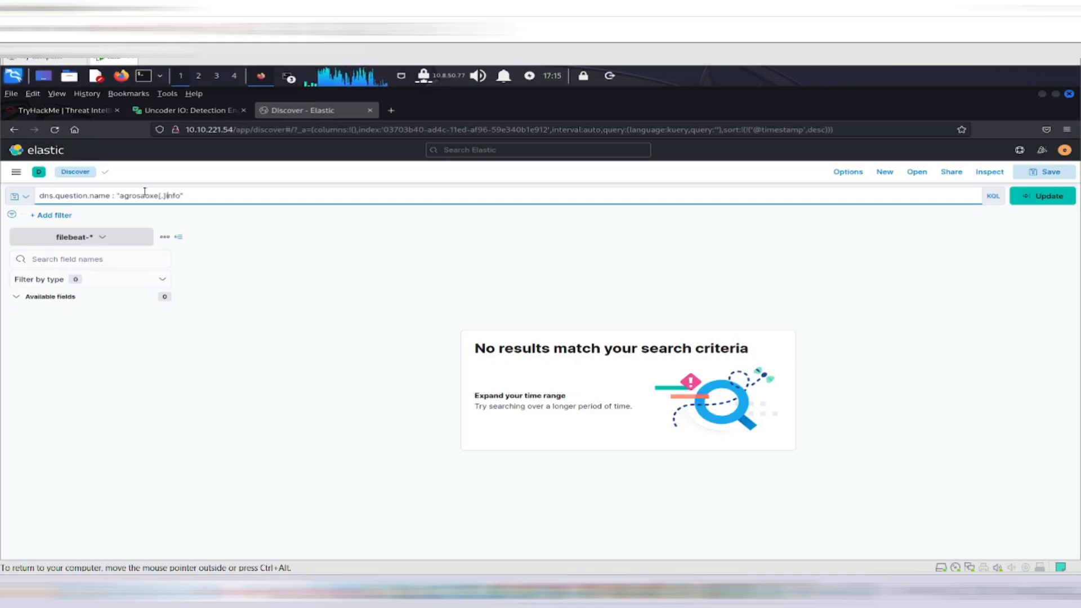
key("BackSpace")
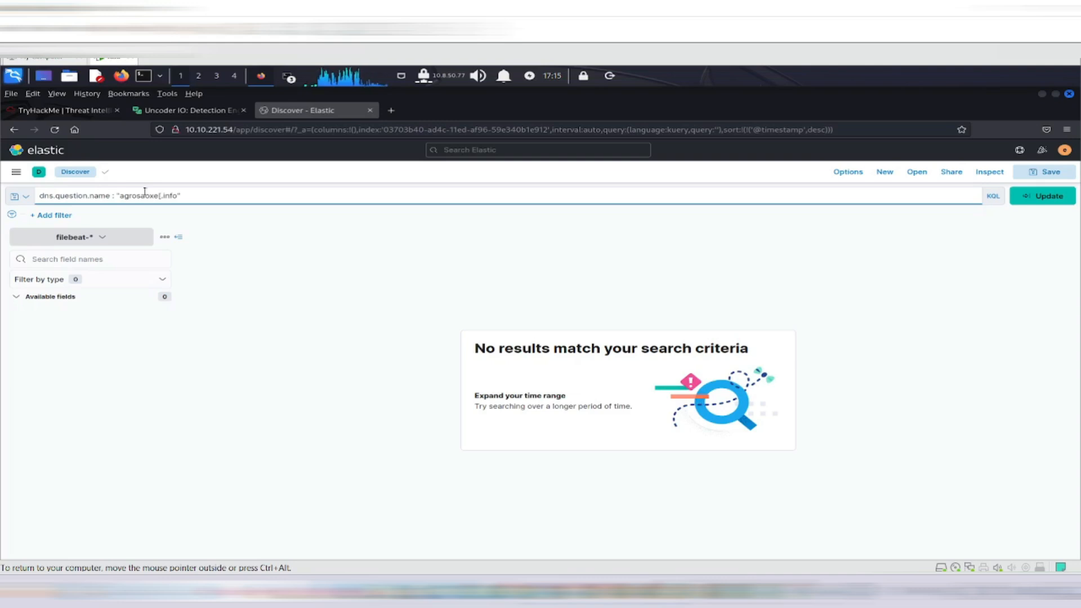
key("BackSpace")
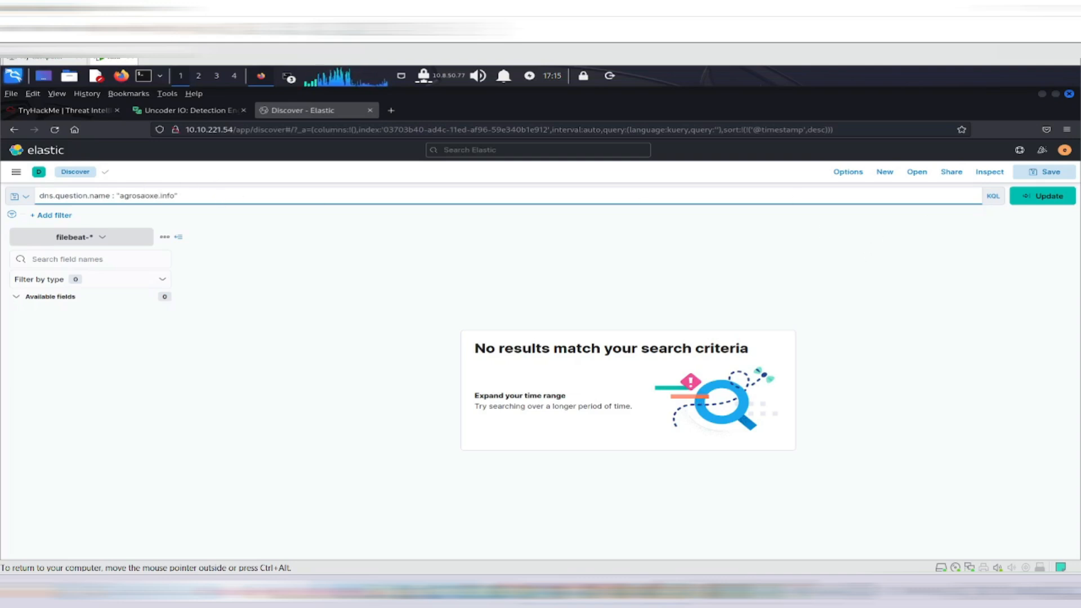
left_click(1042, 196)
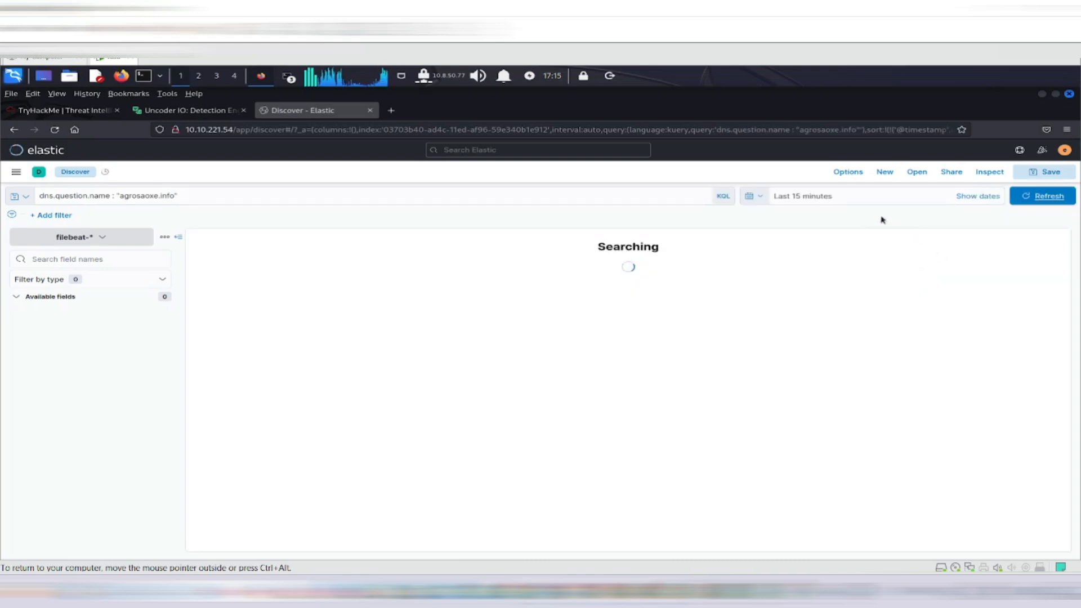
Step: Set the start of the Discover time range to the absolute date Feb 14, 2023
left_click(822, 197)
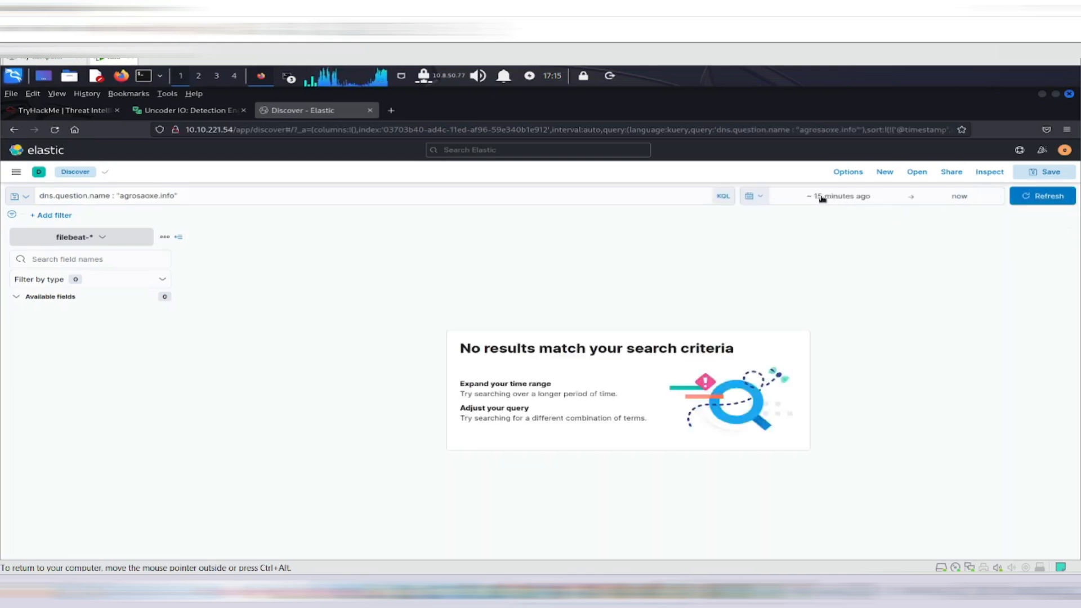
left_click(822, 198)
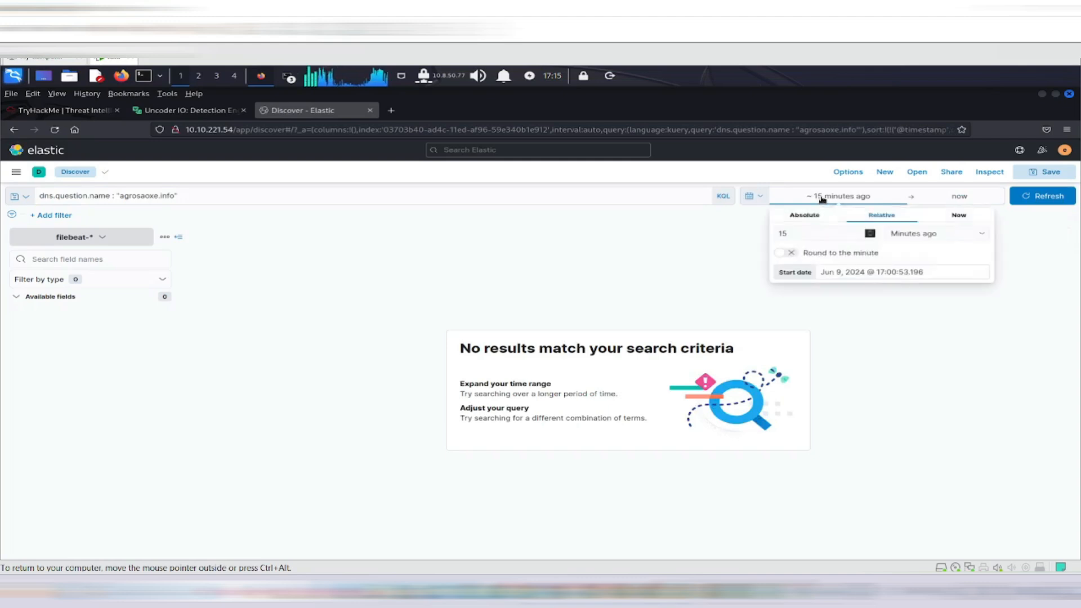
left_click(809, 216)
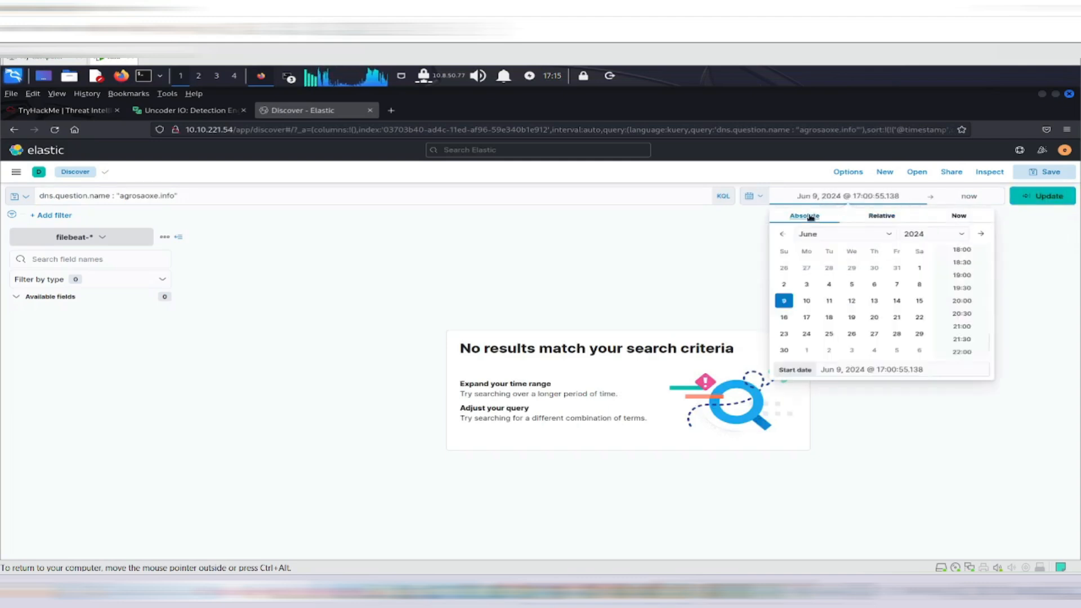
left_click(783, 234)
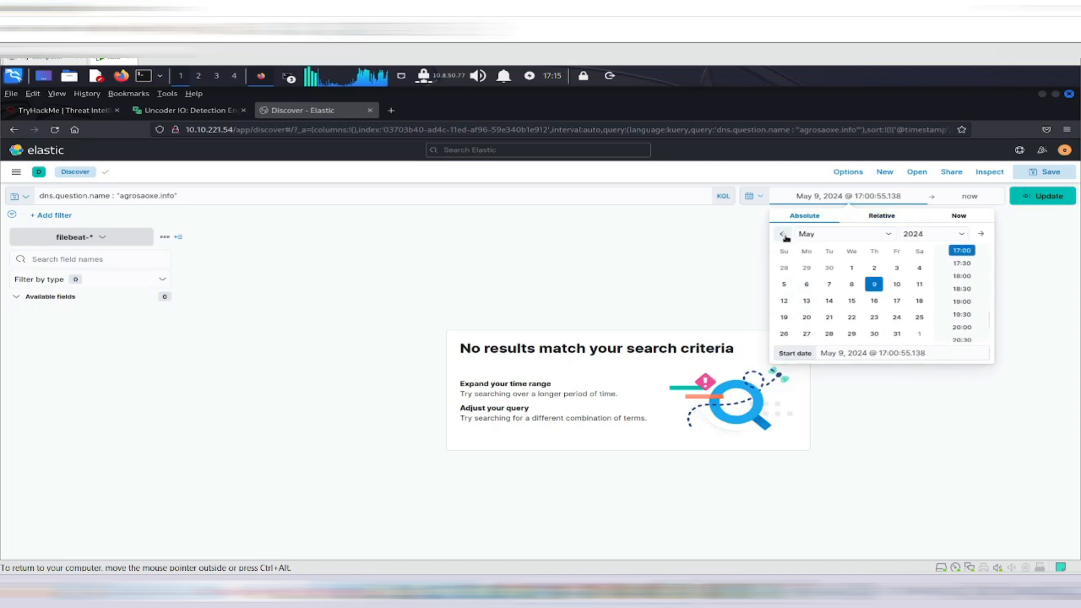
left_click(783, 234)
left_click(783, 234)
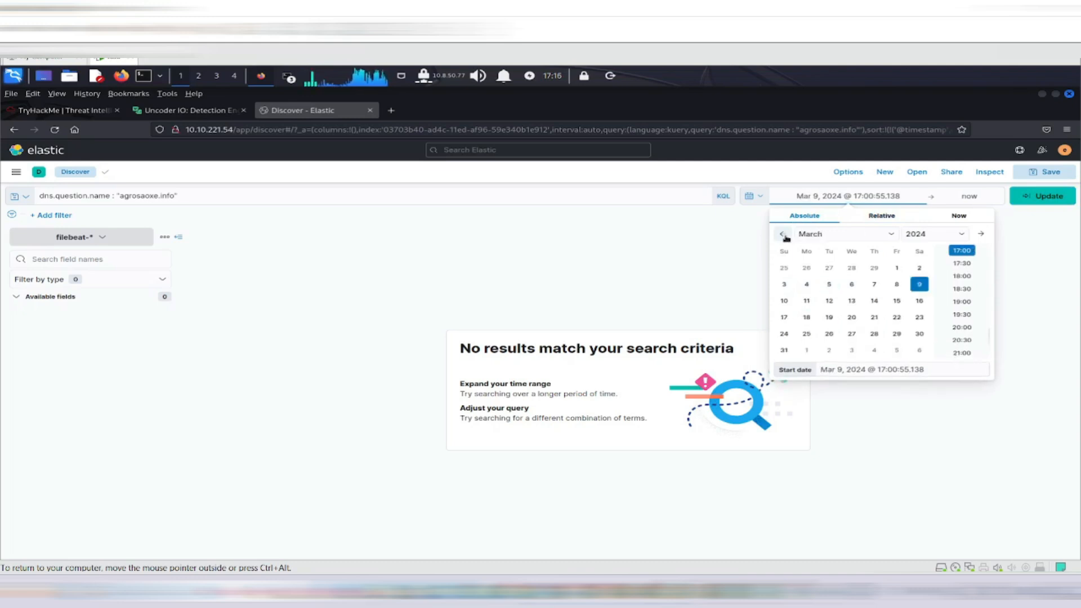
left_click(783, 234)
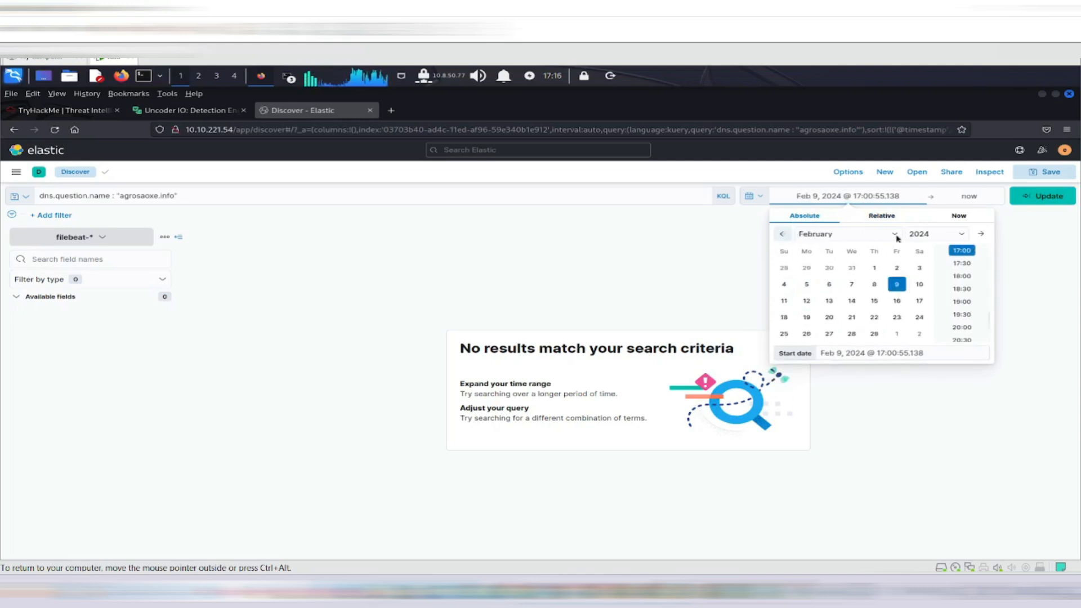
left_click(938, 236)
left_click(925, 320)
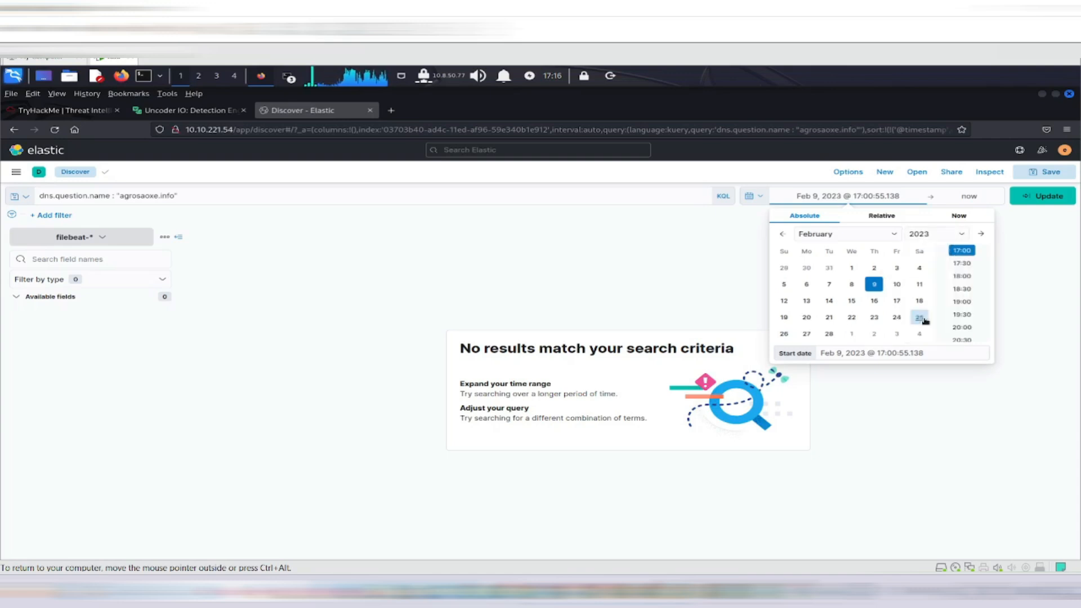
left_click(830, 303)
left_click(999, 276)
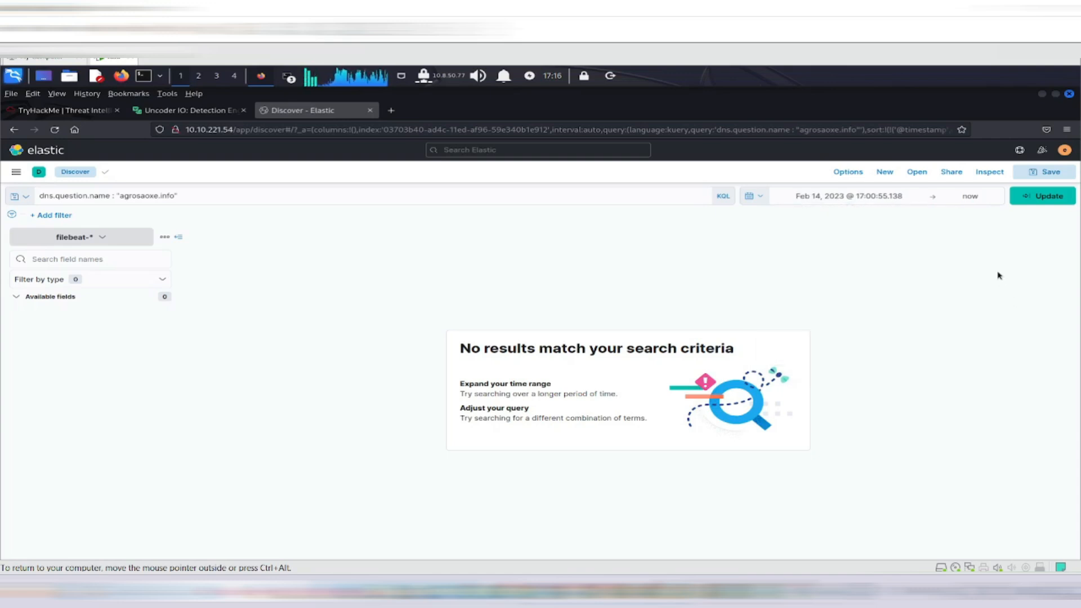
Step: Set the end of the time range to the absolute date Feb 17, 2023 and update the search results
left_click(972, 199)
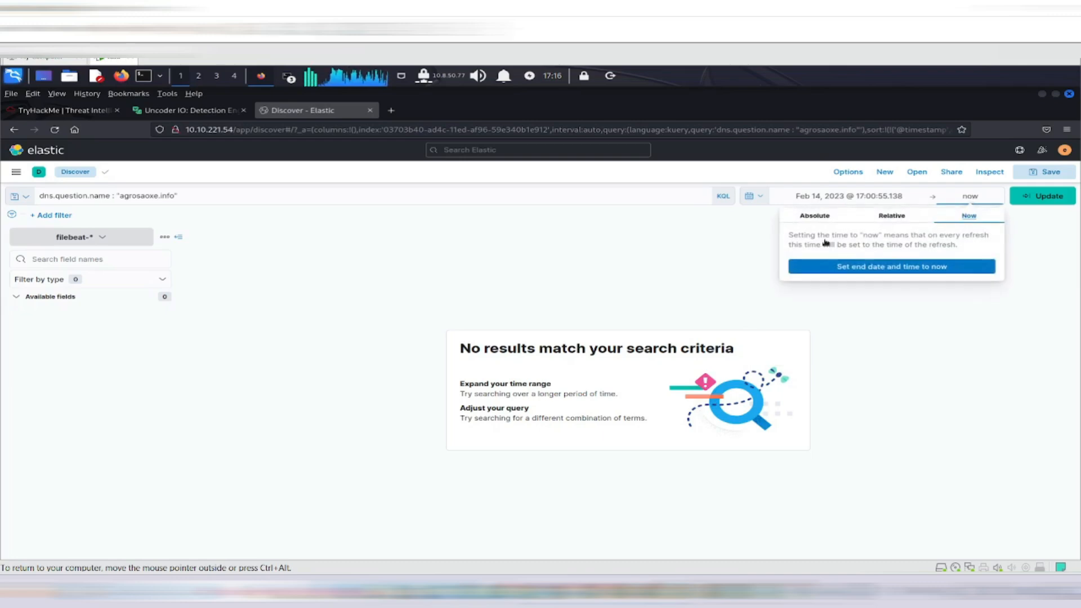
left_click(819, 218)
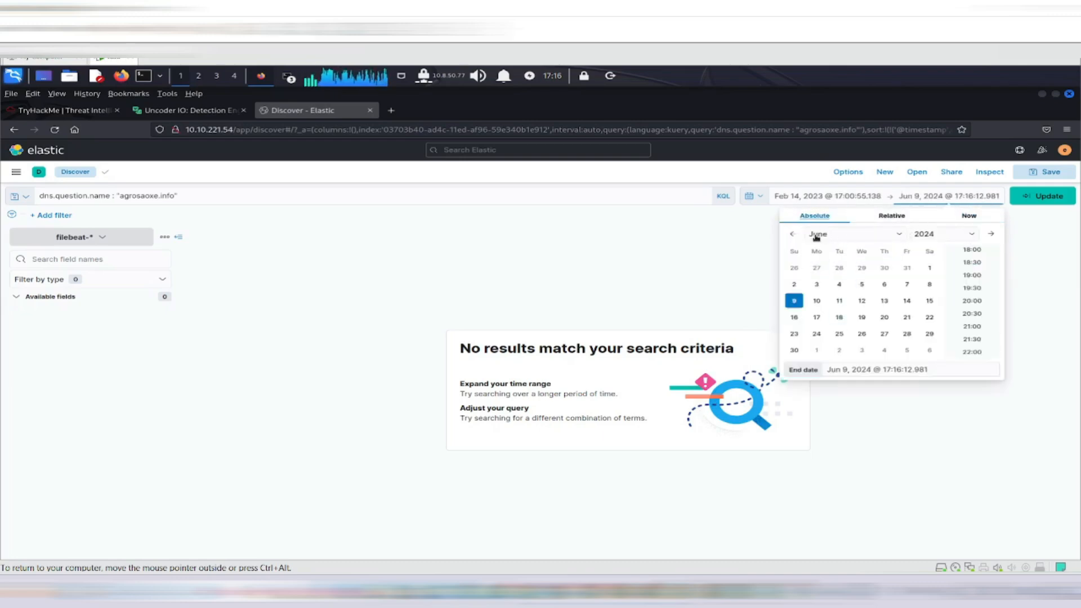
left_click(792, 238)
left_click(792, 238)
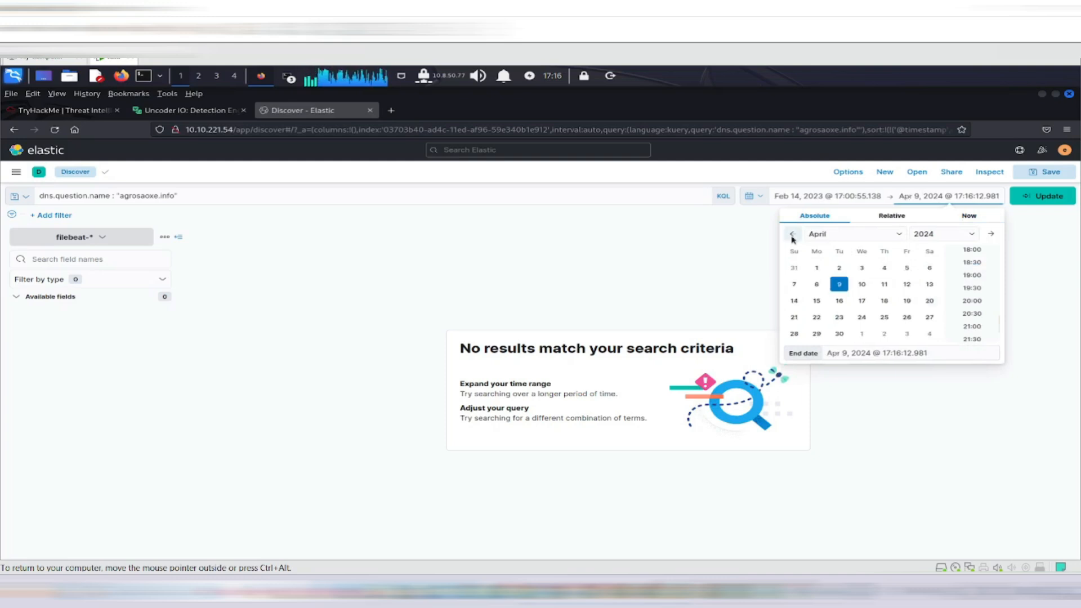
left_click(792, 236)
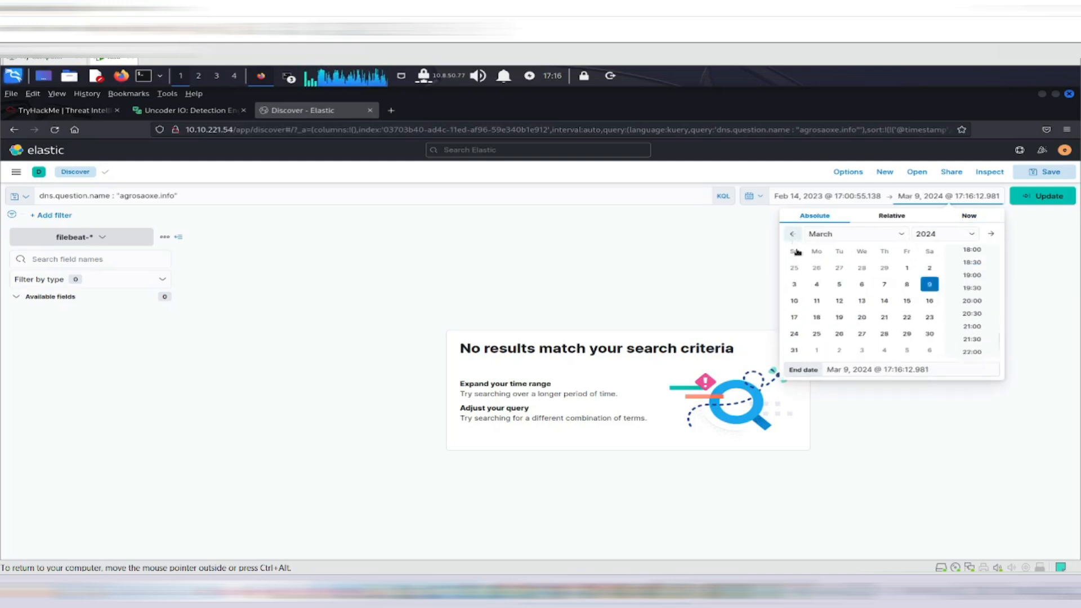
left_click(792, 235)
left_click(949, 233)
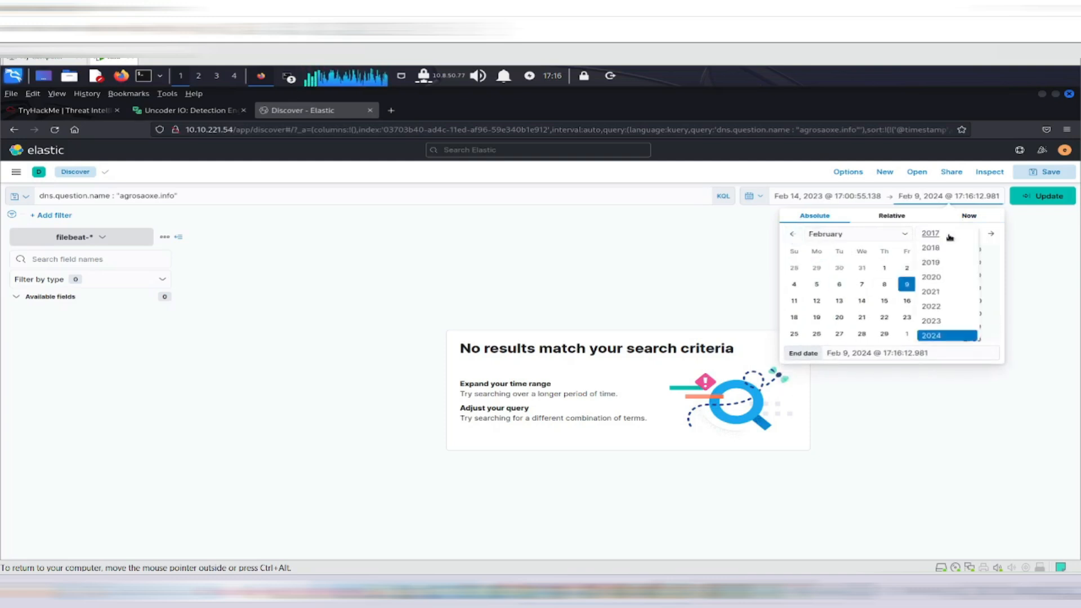
left_click(935, 321)
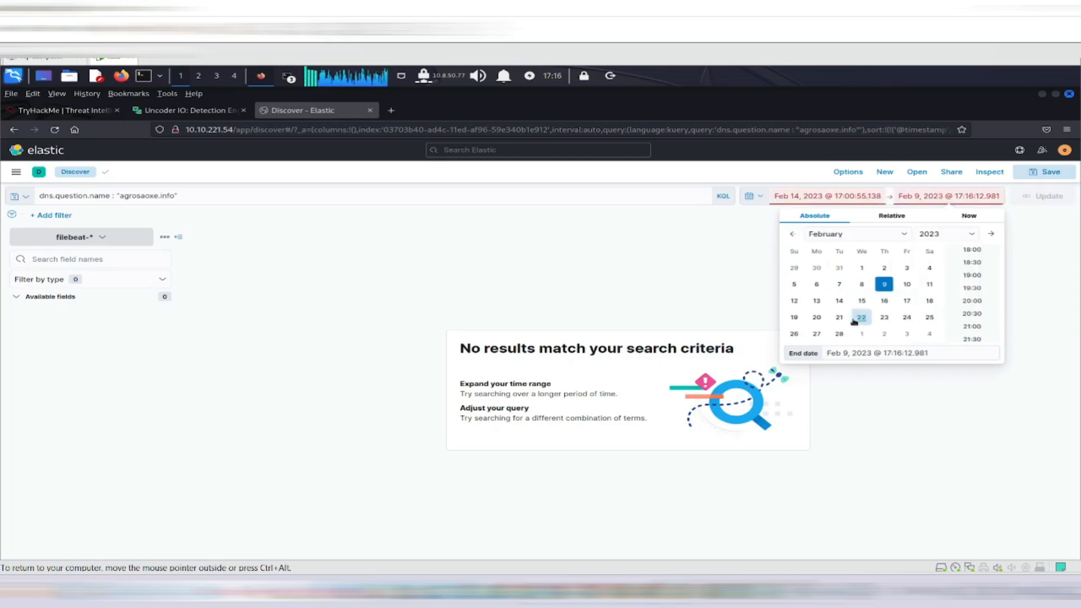
left_click(907, 301)
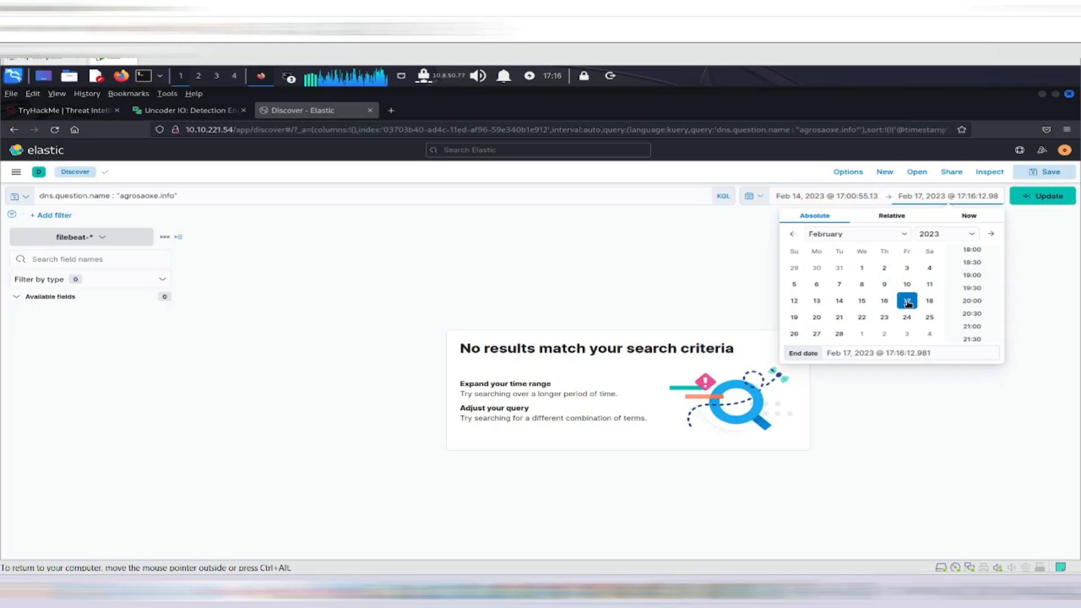
left_click(1038, 199)
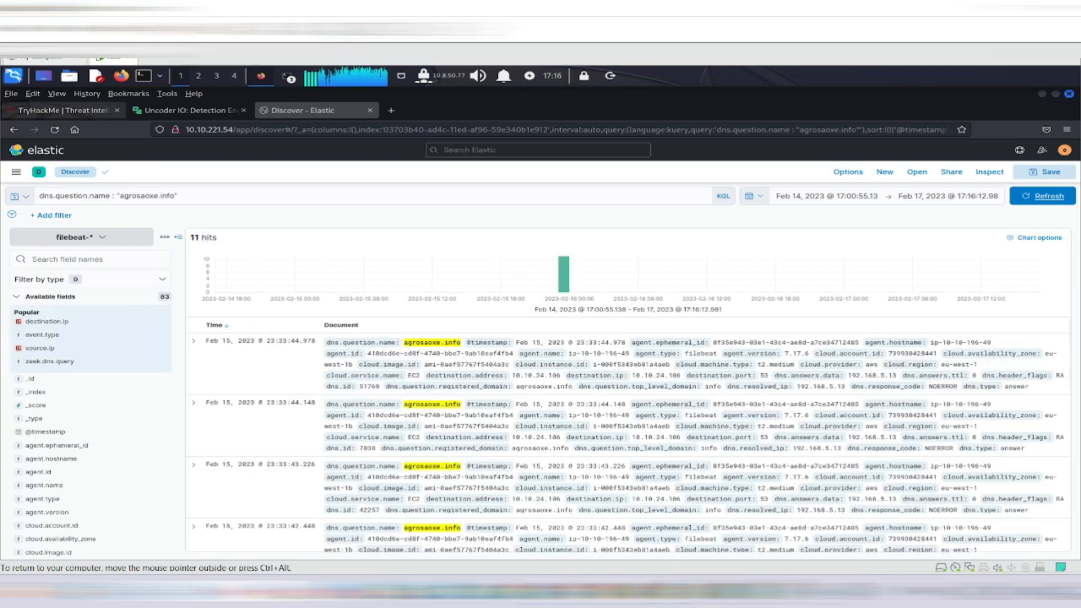
Step: Return to the TryHackMe room and submit 11 as the number of DNS queries to agrosaoxe[.]info
left_click(64, 111)
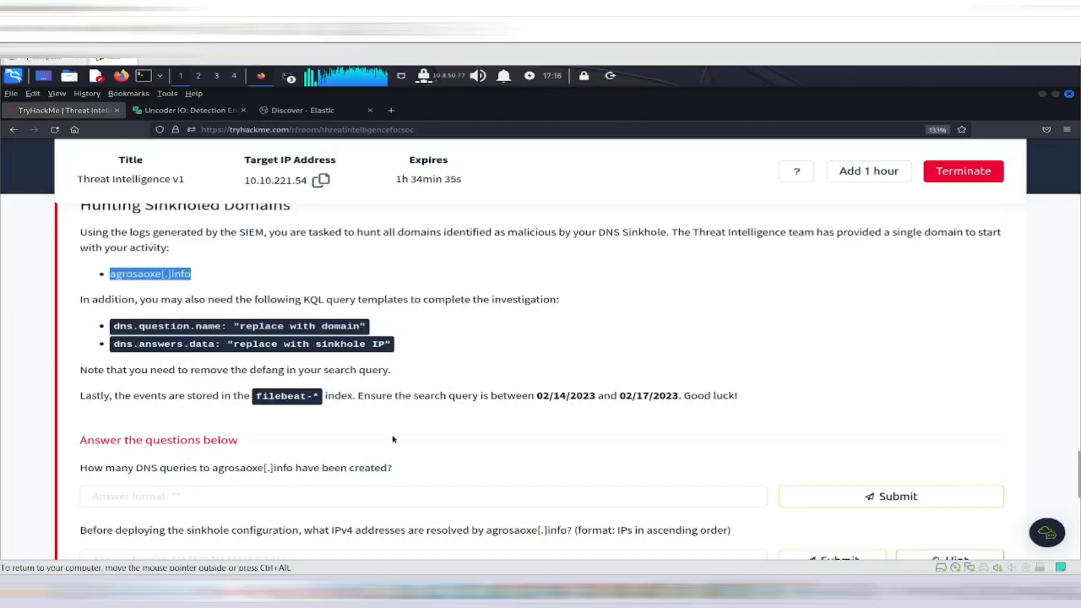
left_click(222, 494)
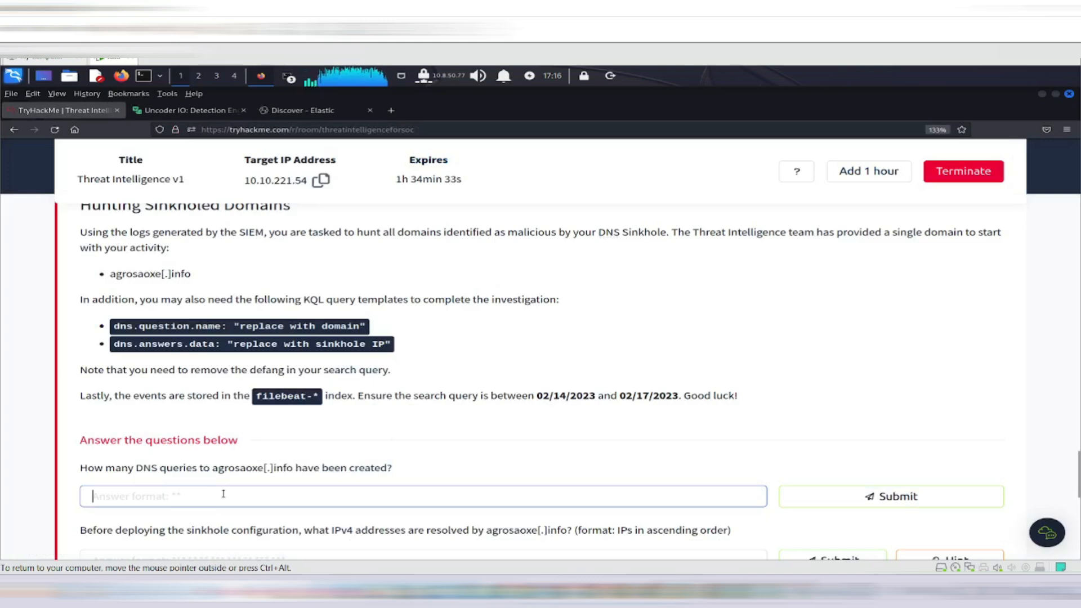
type("11")
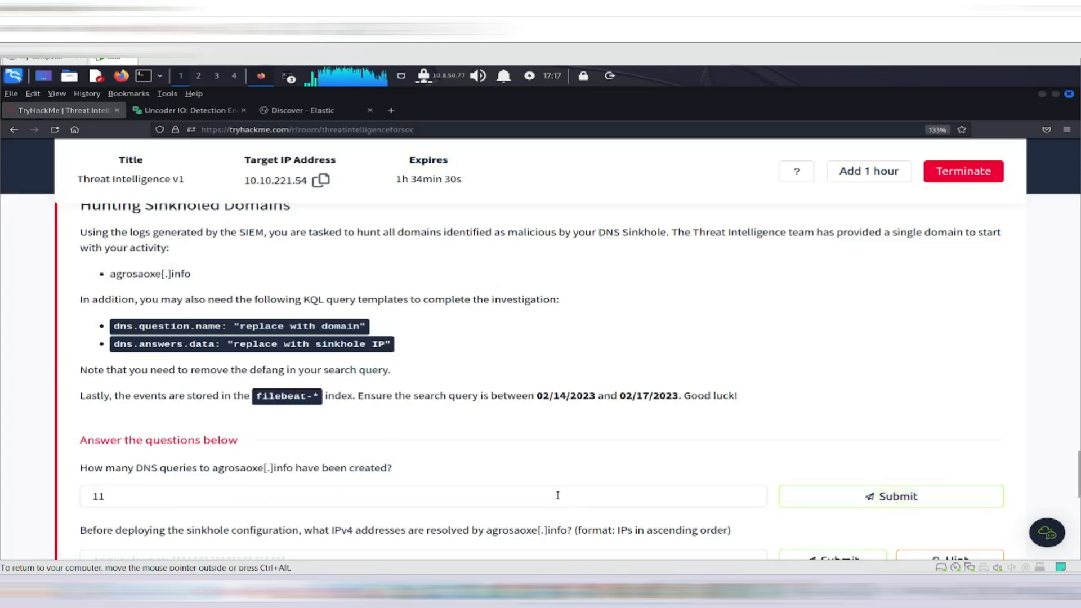
key("Return")
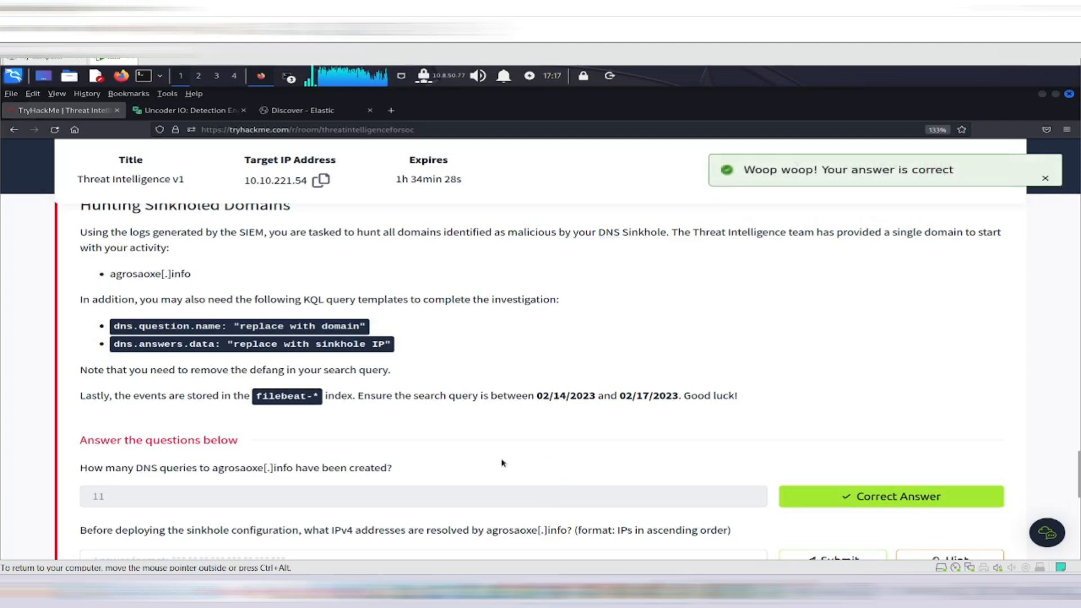
Step: Read the remaining Task 3 questions, then return to Elastic and inspect the top values of the destination.ip field
scroll(501, 463, "down", 3)
scroll(501, 463, "down", 2)
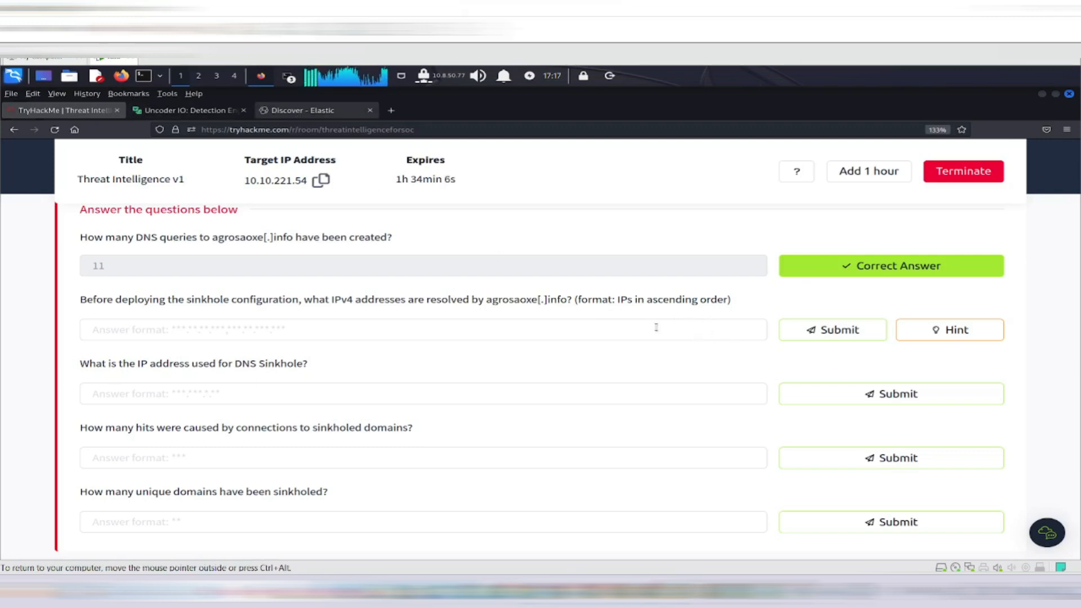
key("ctrl+shift+Tab")
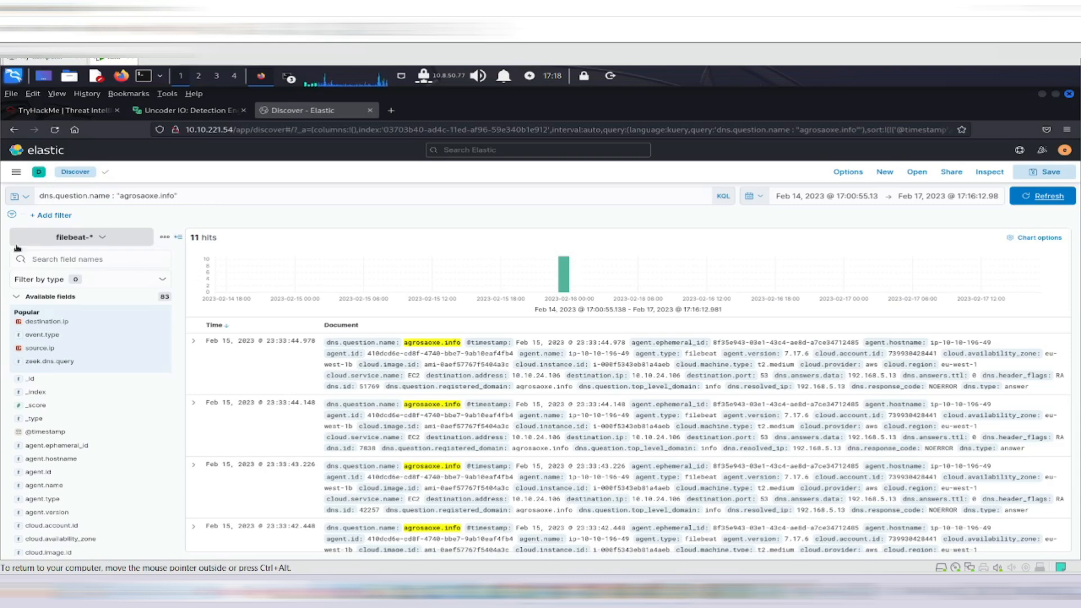
left_click(63, 326)
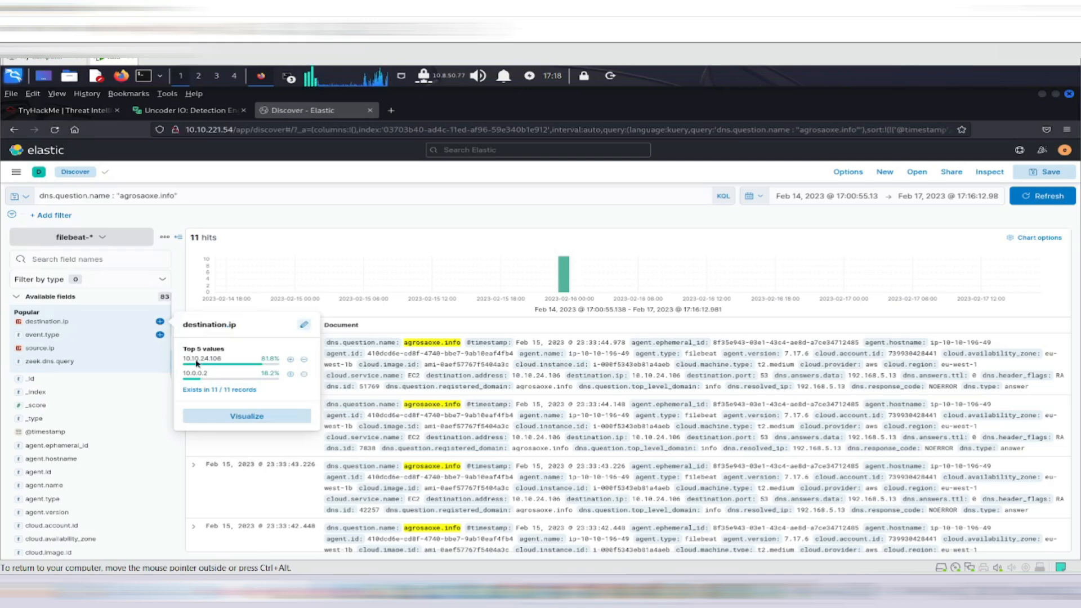
mouse_move(196, 360)
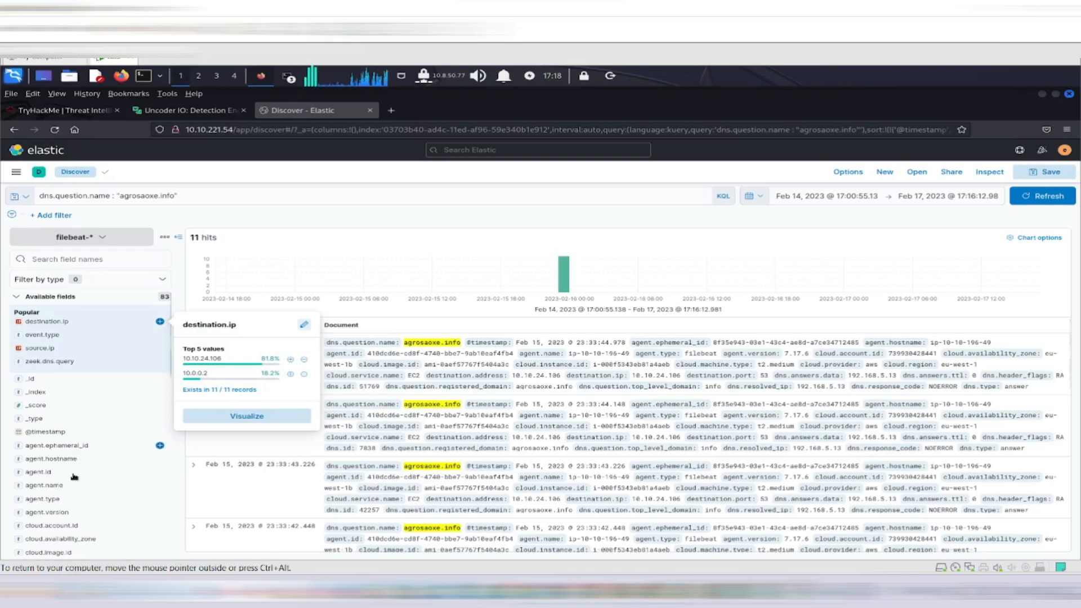
Step: Search the available fields for dns.resolved and inspect the top values of dns.resolved_ip
scroll(74, 477, "down", 2)
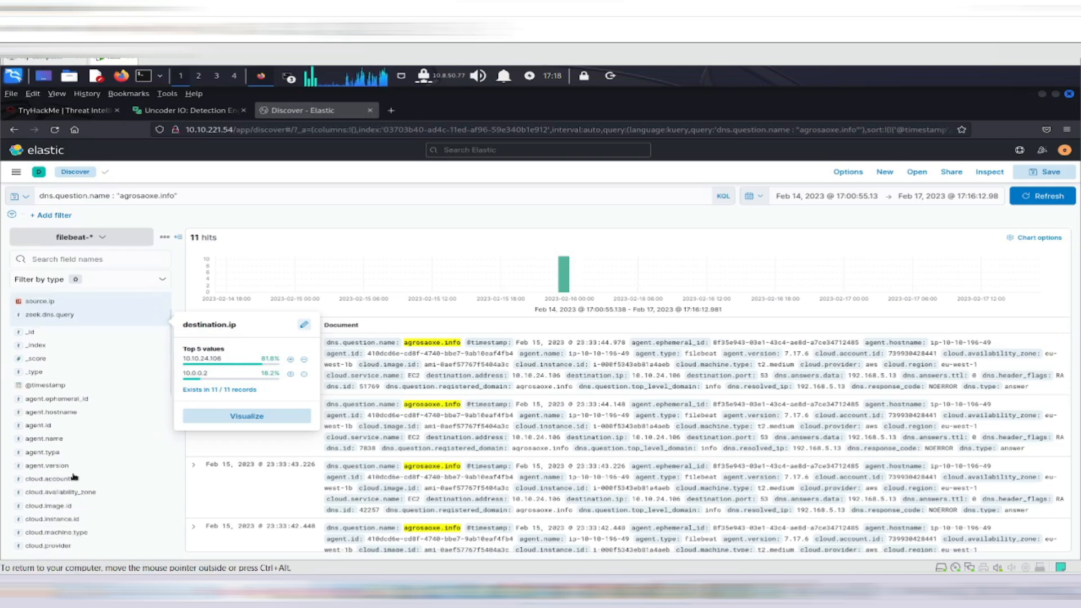
scroll(76, 476, "down", 4)
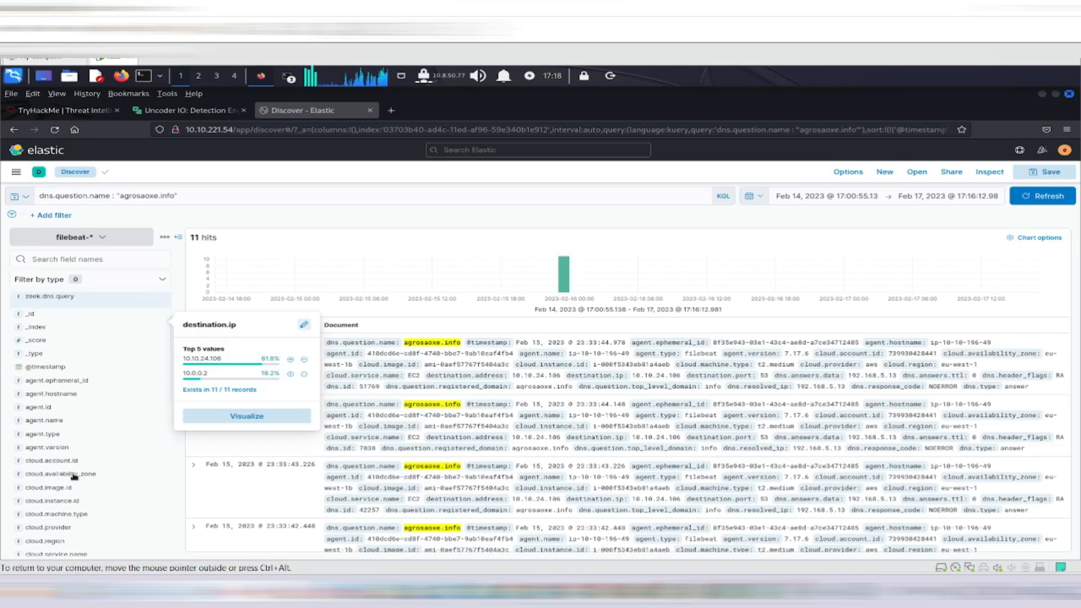
left_click(62, 260)
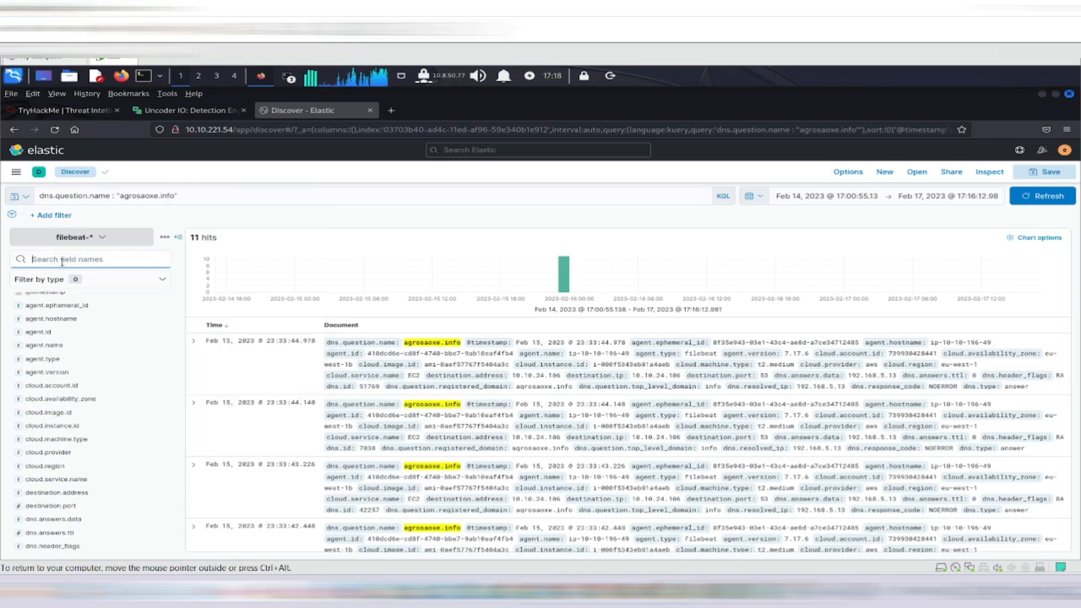
type("dns")
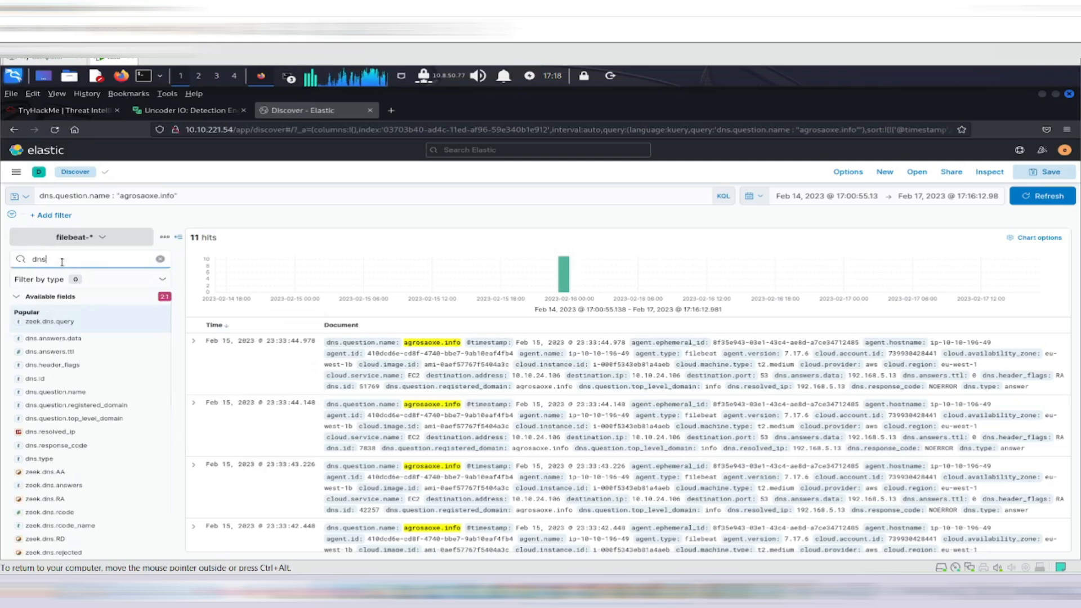
type(".resolved")
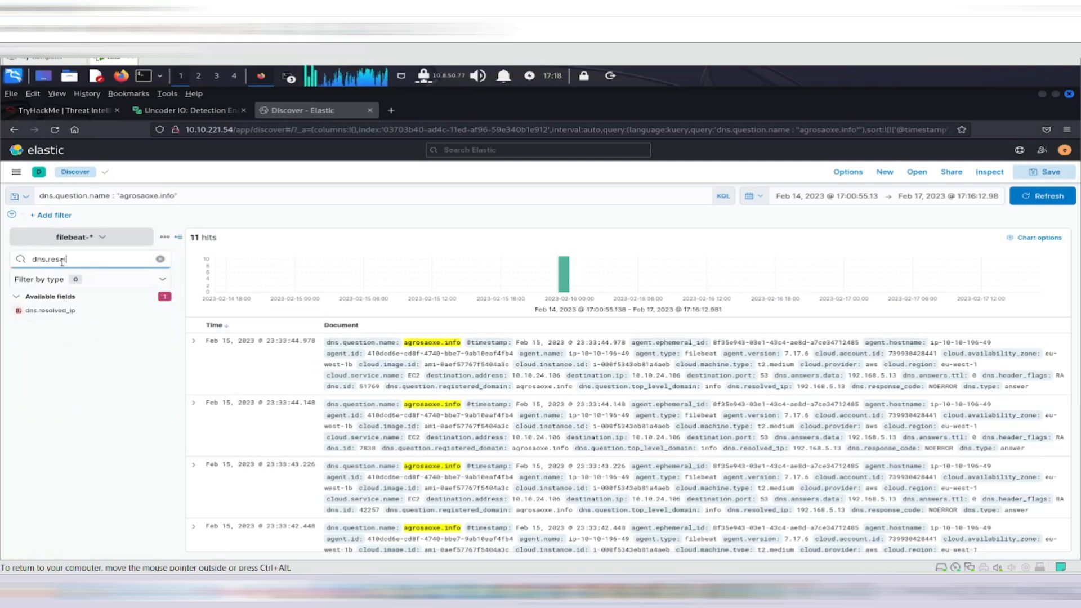
left_click(50, 314)
left_click(50, 314)
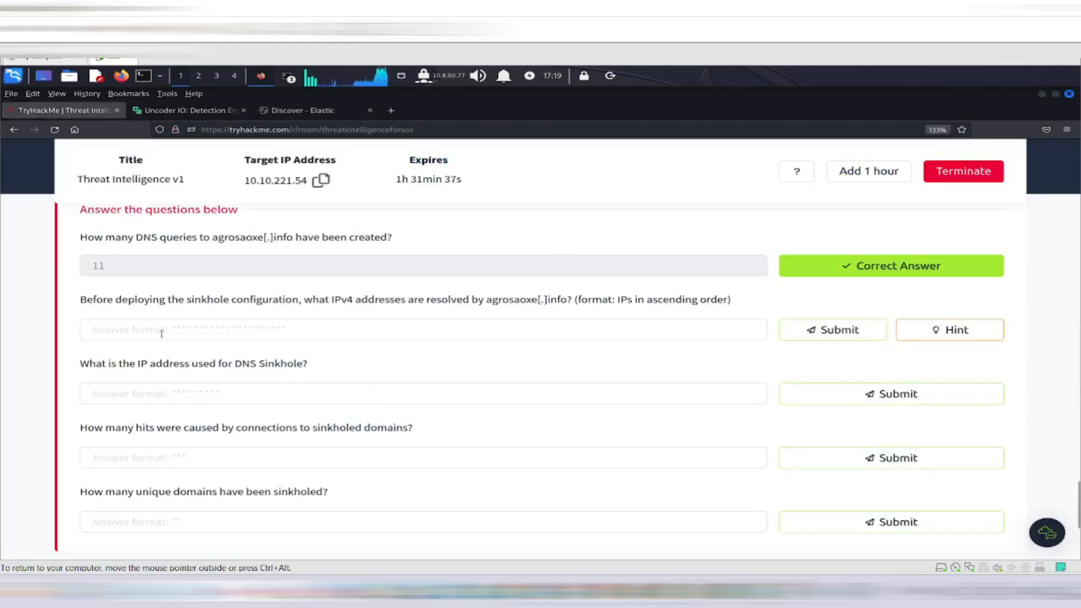
Step: Answer the pre-sinkhole IPv4 addresses question with 104.21.48.143,172.67.186.179, check the addresses against Elastic, and submit the answer
left_click(161, 334)
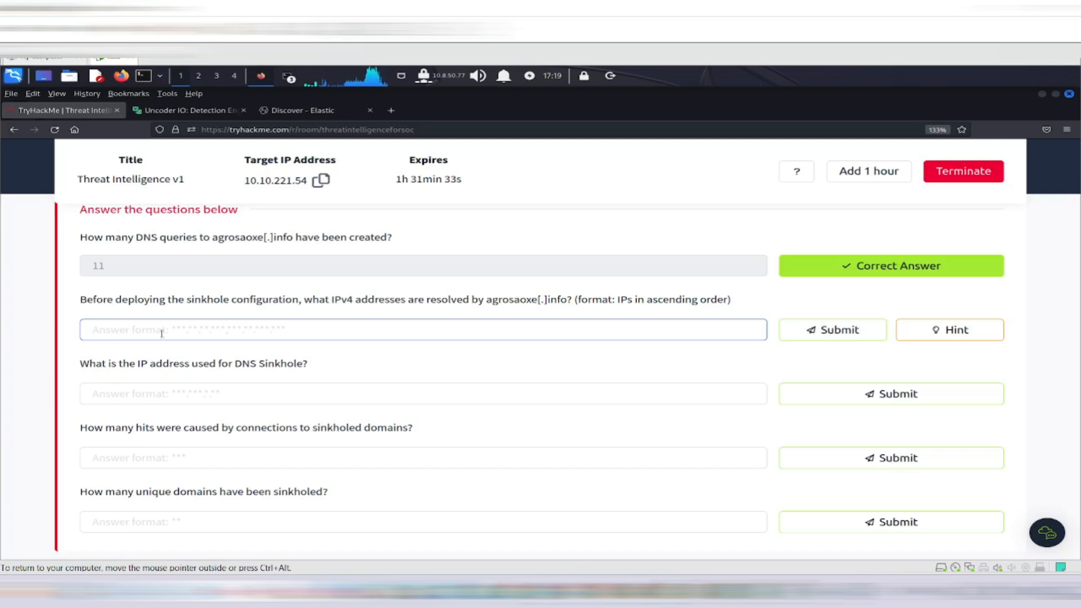
type("104")
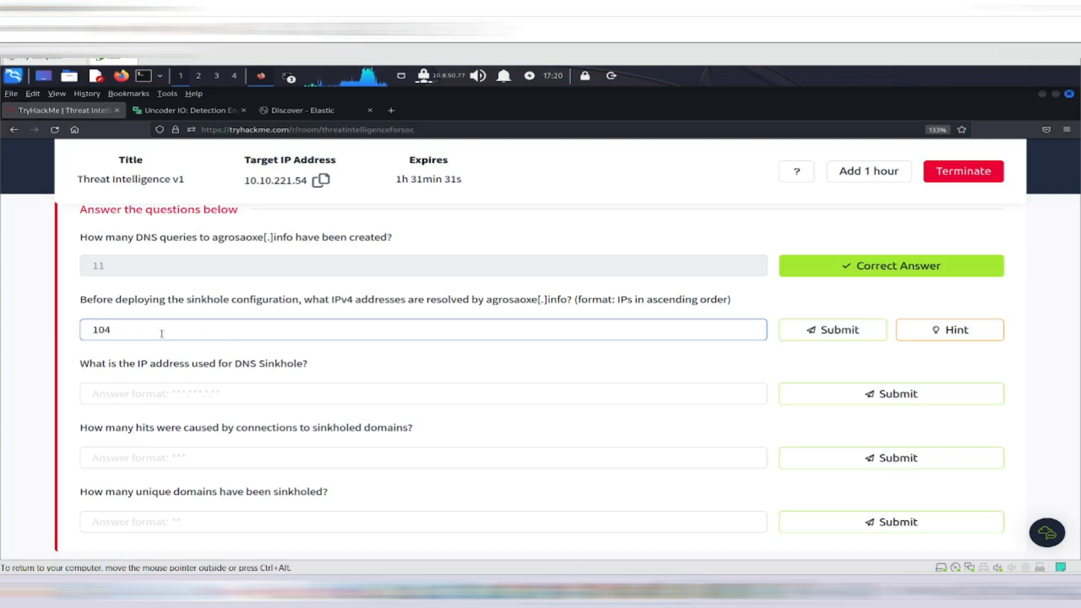
type(".21.48")
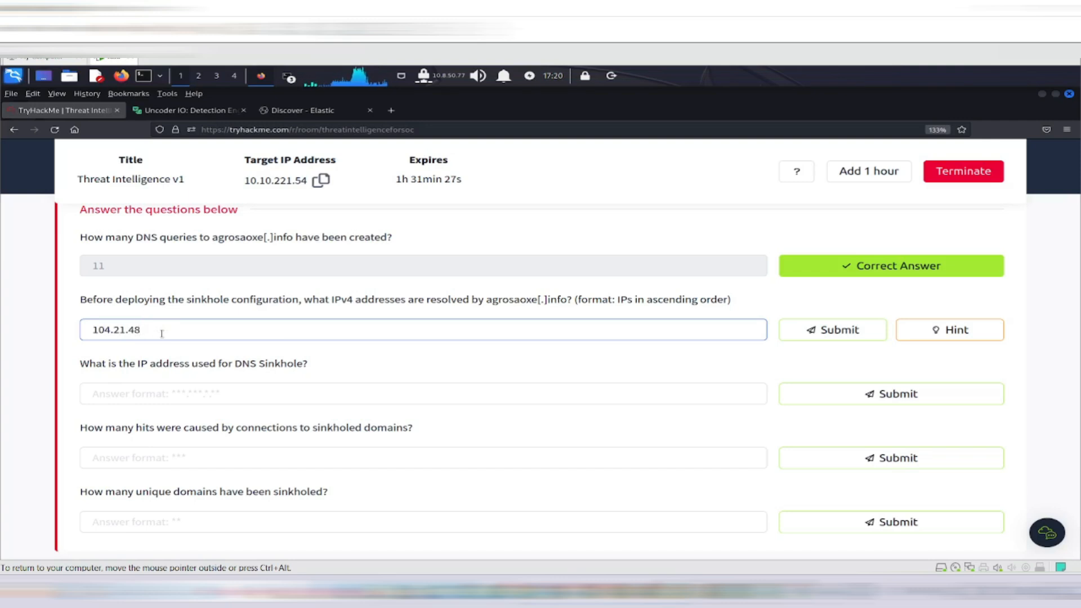
type(".143")
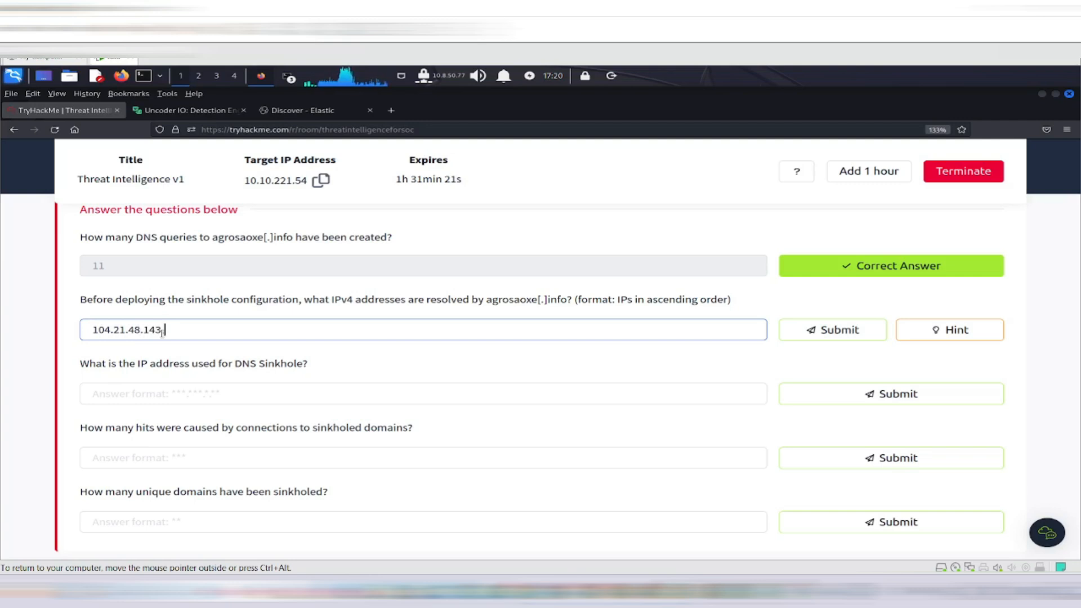
type(",172.")
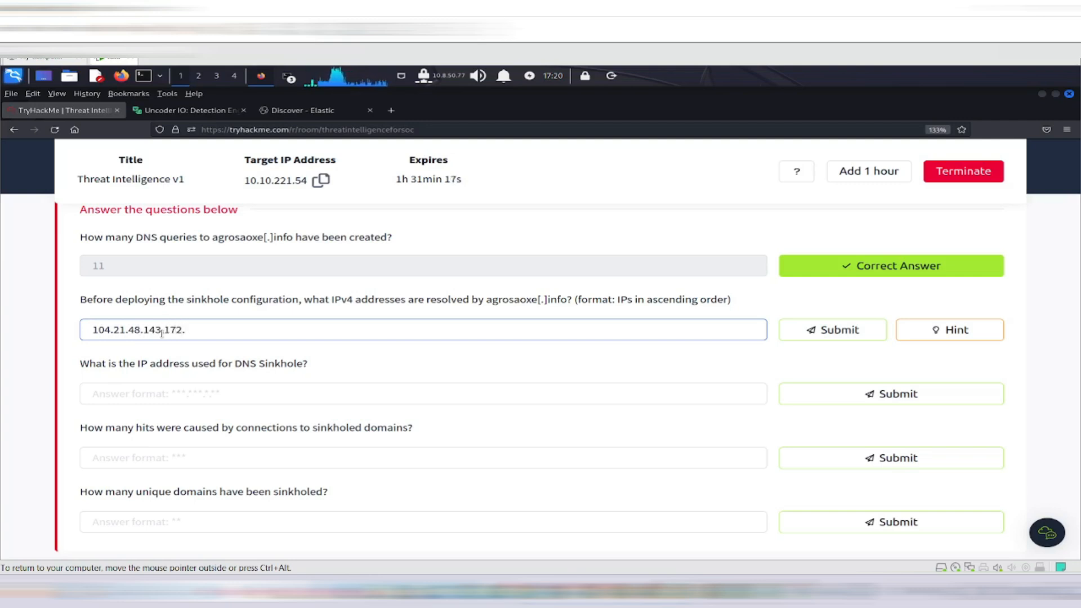
type("67.186")
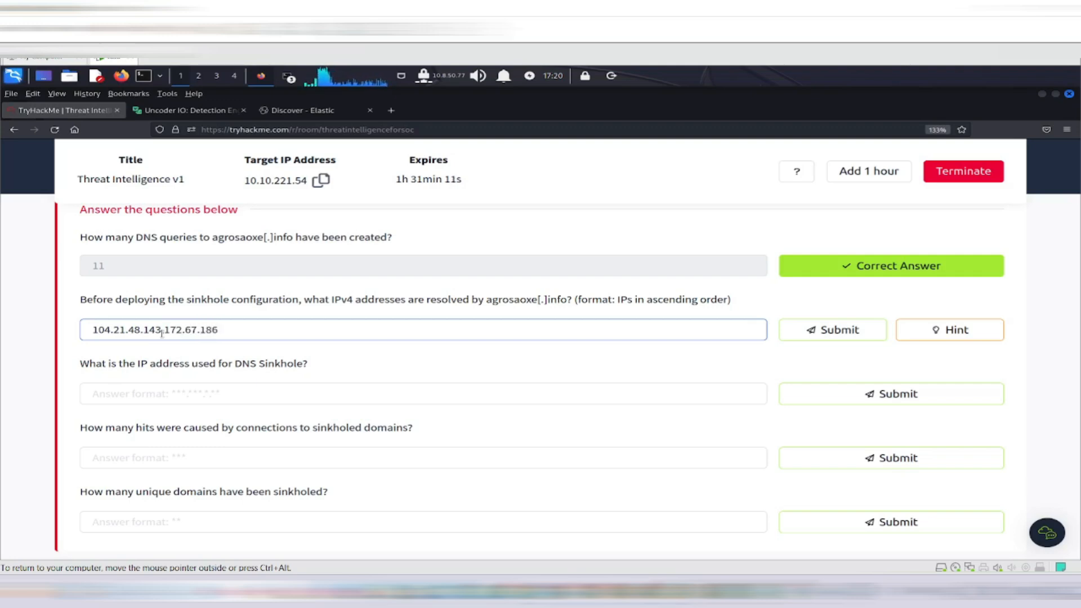
type(".179")
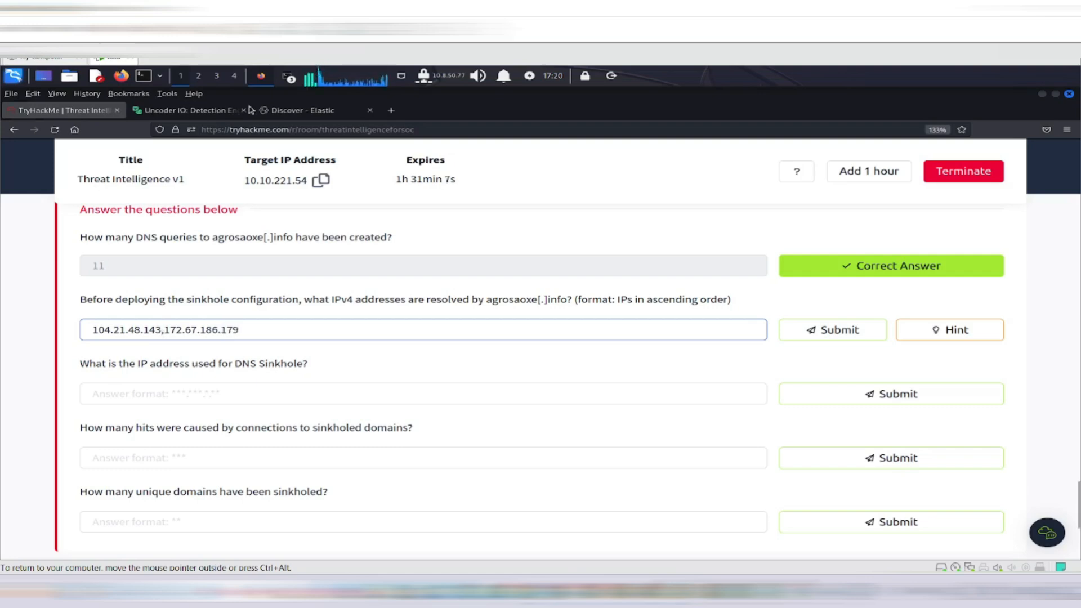
left_click(288, 116)
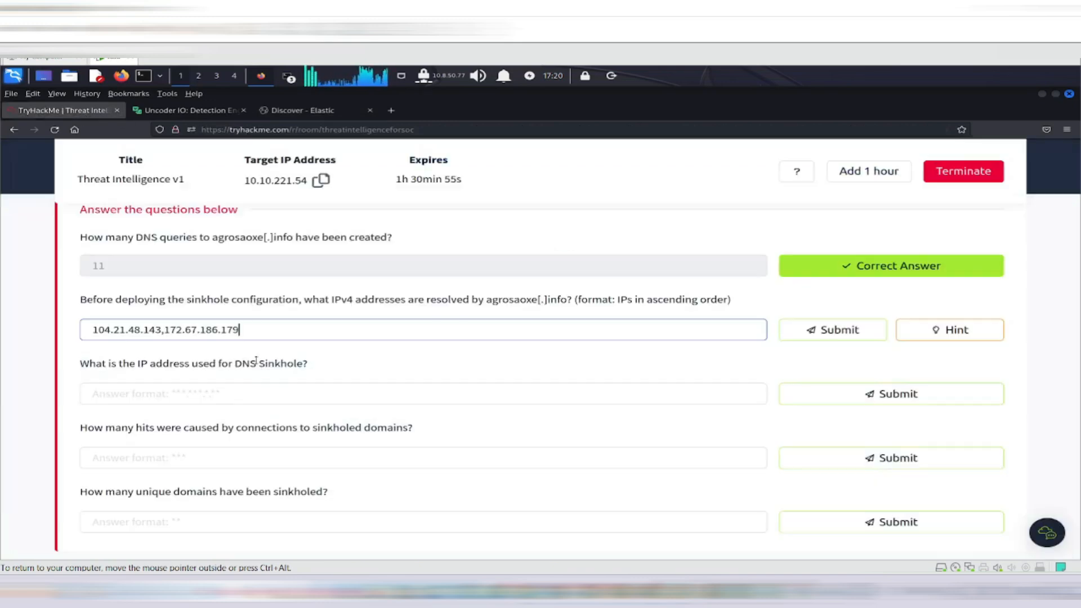
left_click(62, 110)
left_click(822, 329)
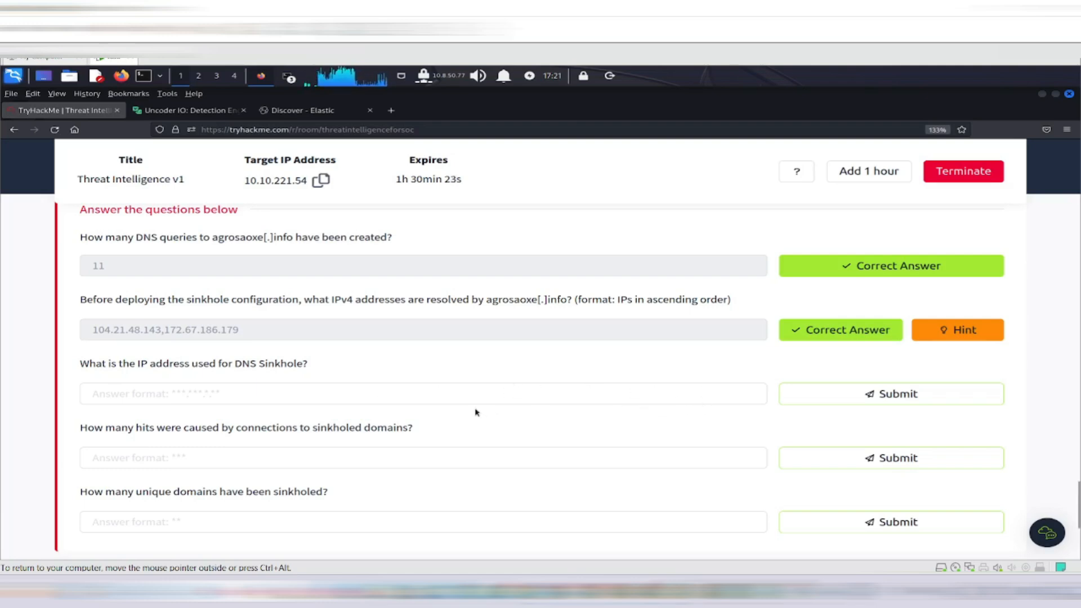
Step: Check the resolved IPs in Elastic, then submit 192.168.5.13 in TryHackMe as the IP address used for the DNS sinkhole
key("ctrl+alt")
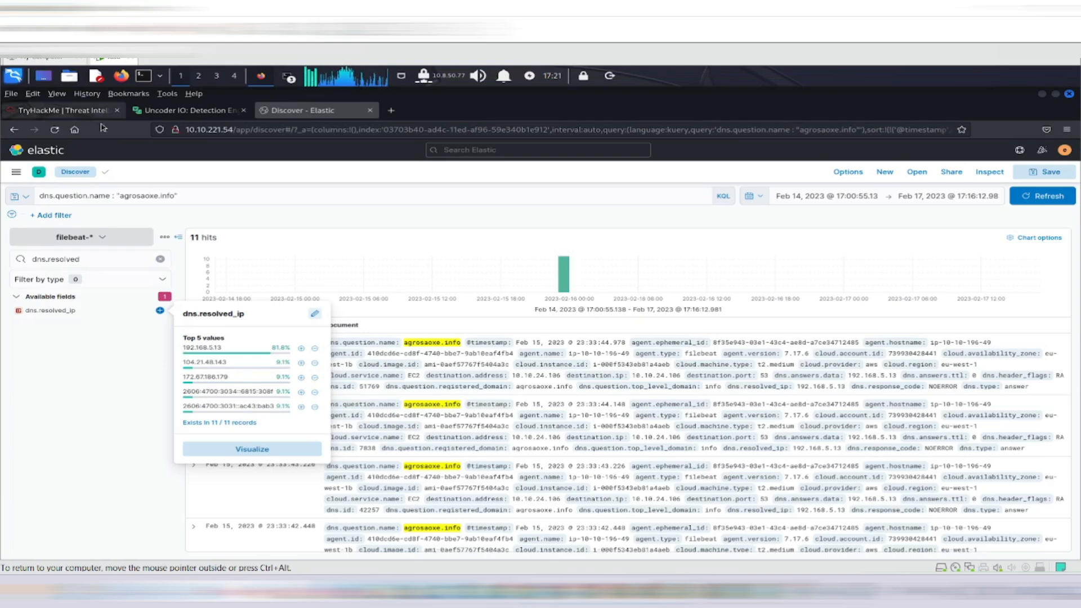
key("ctrl+Tab")
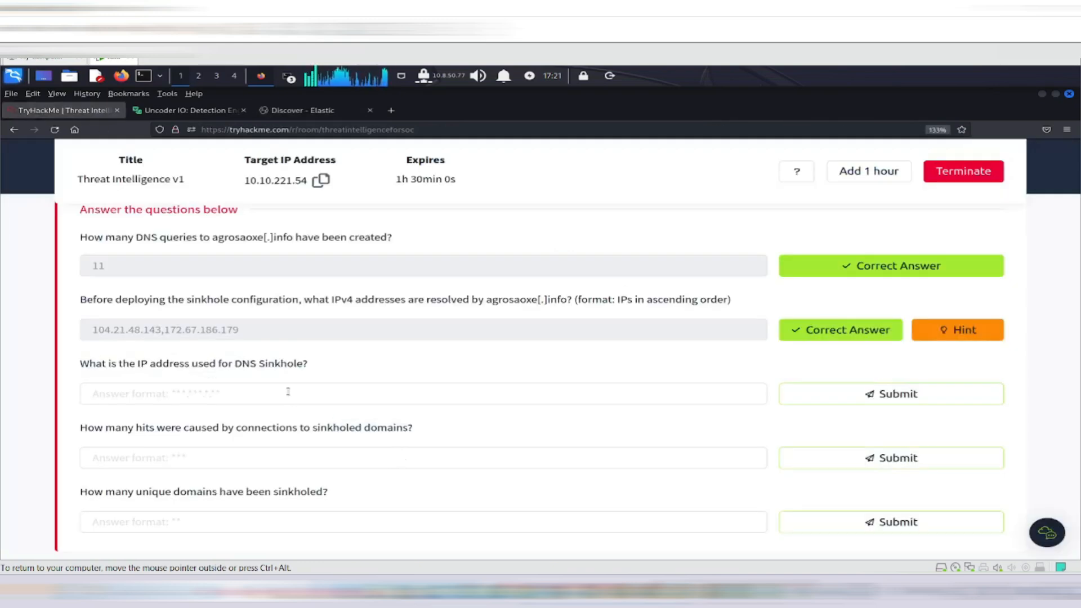
left_click(287, 391)
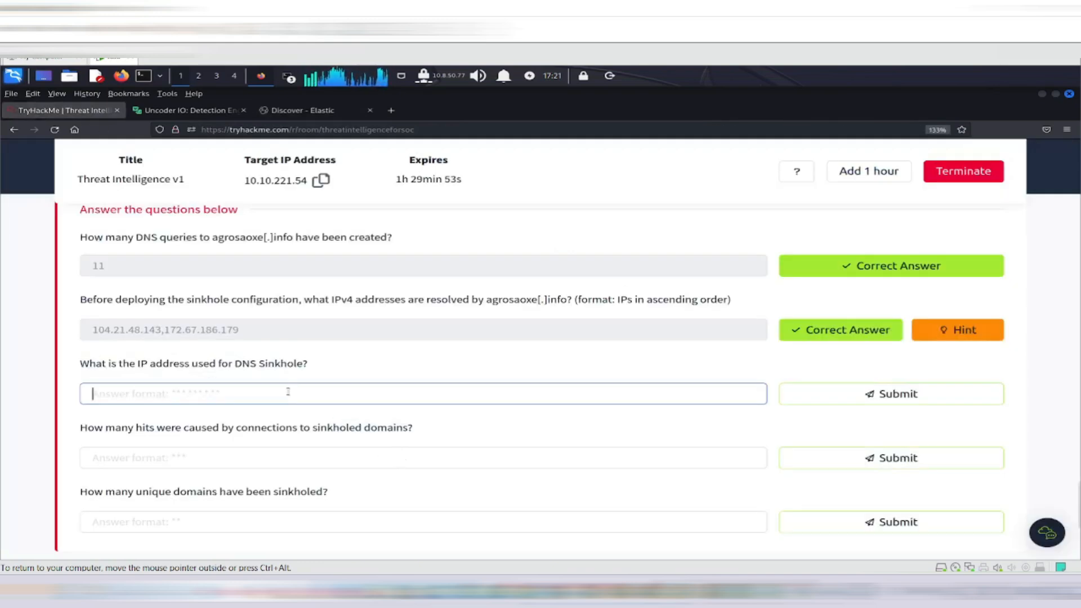
type("192.1")
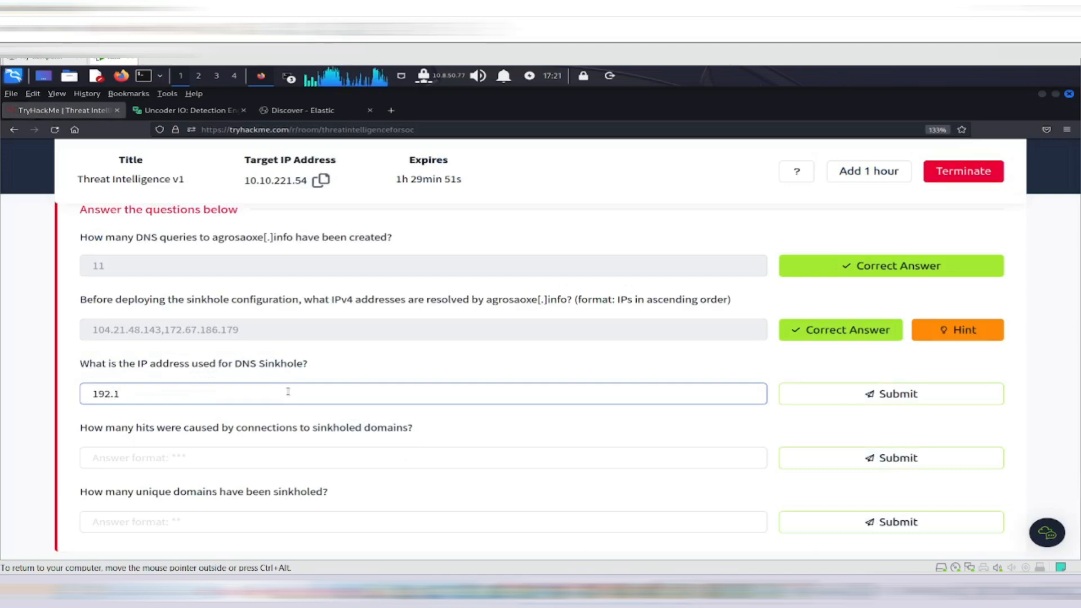
type("68.")
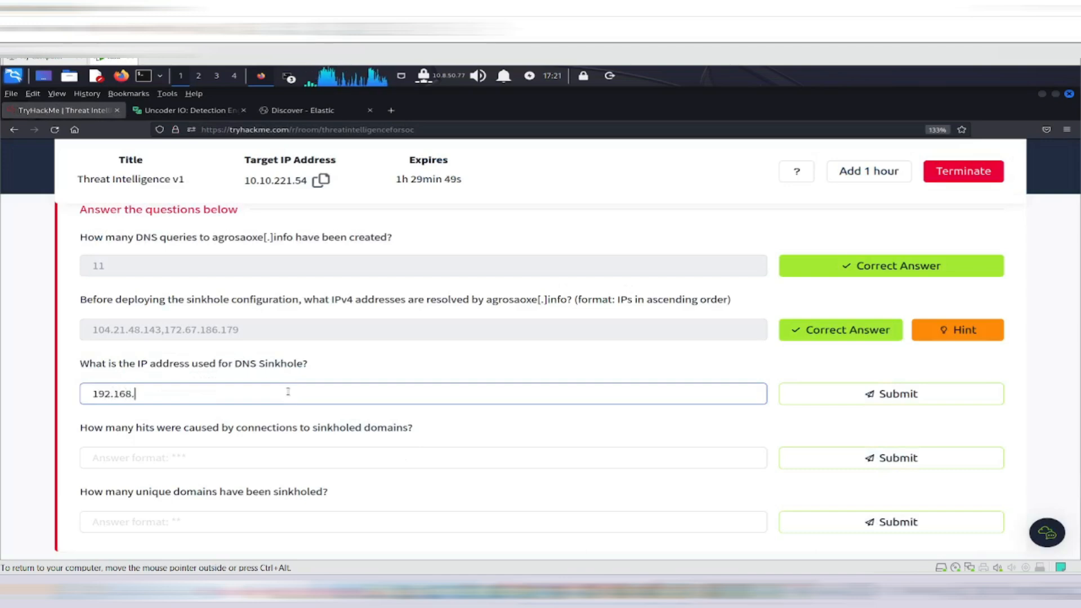
type("5.13")
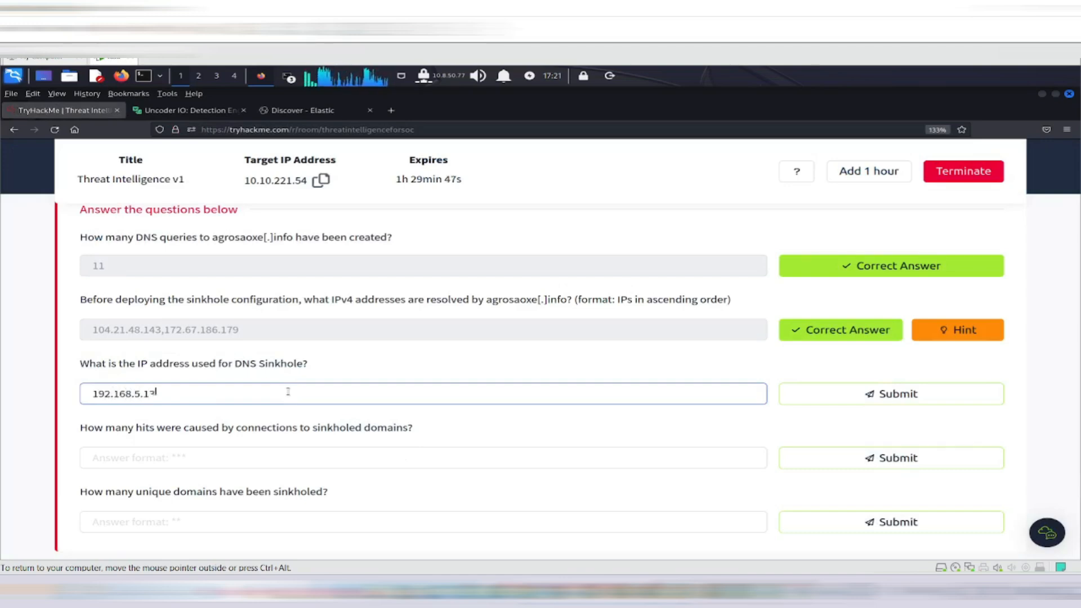
left_click(841, 394)
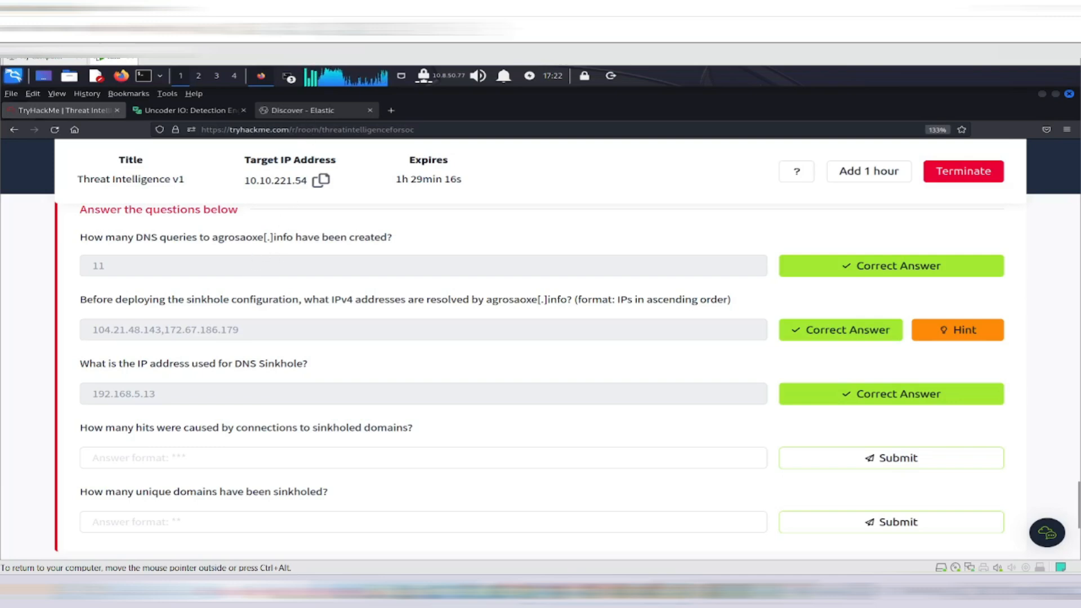
Step: Switch to Elastic, append AND dns.resolved_ip : "192.168.5.13" to the agrosaoxe.info query, and update the results
left_click(312, 112)
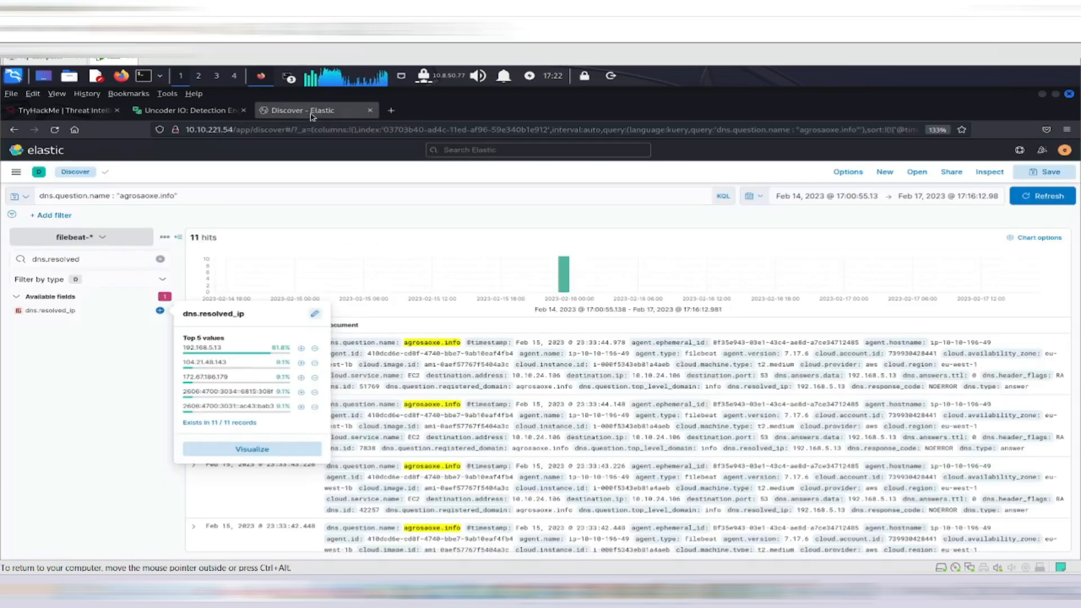
left_click(187, 196)
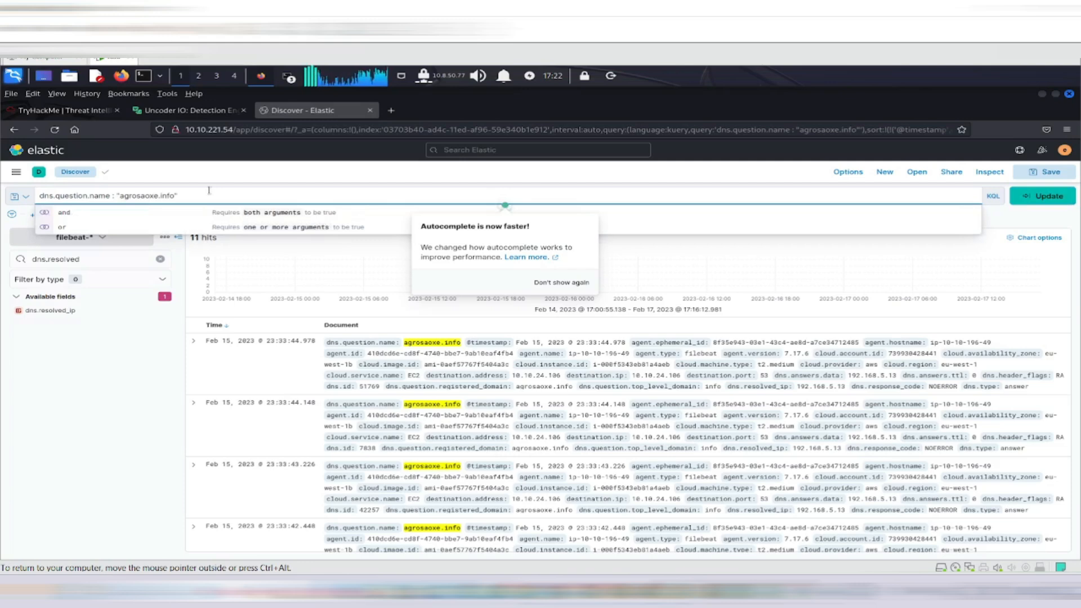
type("AND")
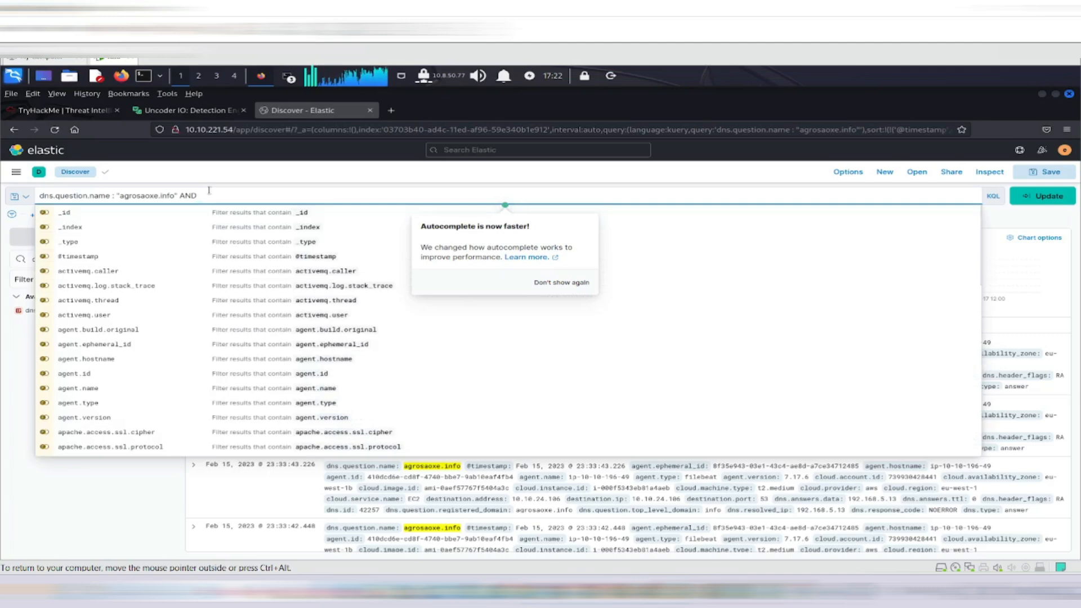
type("dns")
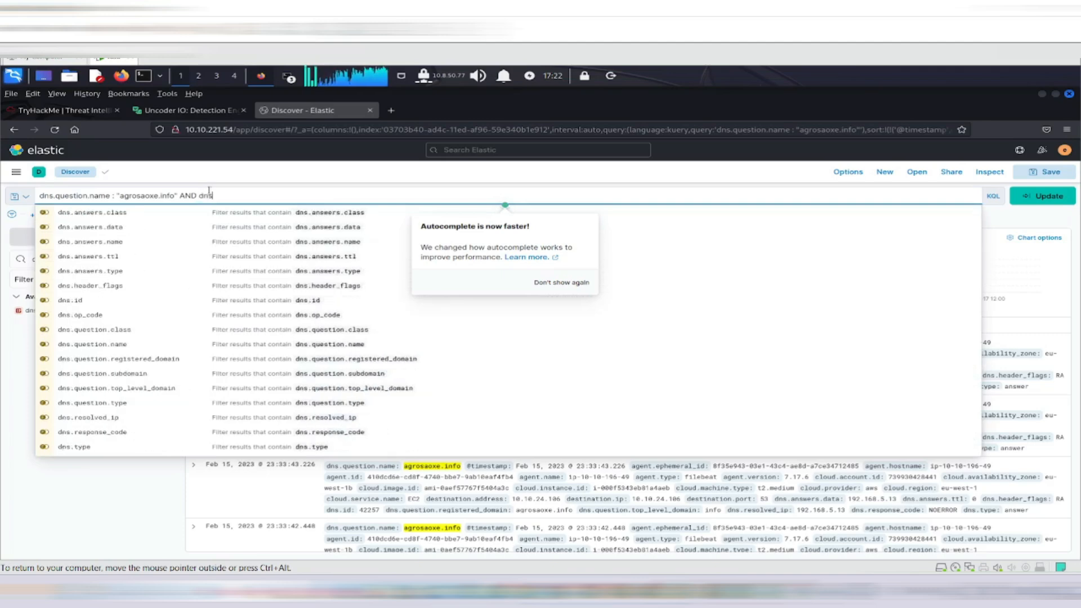
type(".resolv")
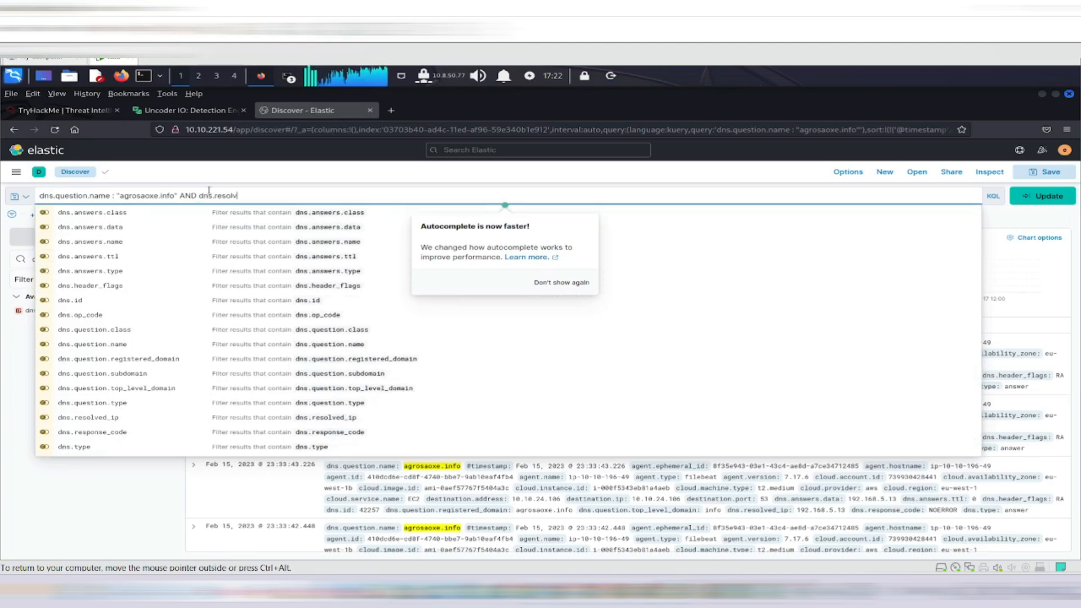
type("ed")
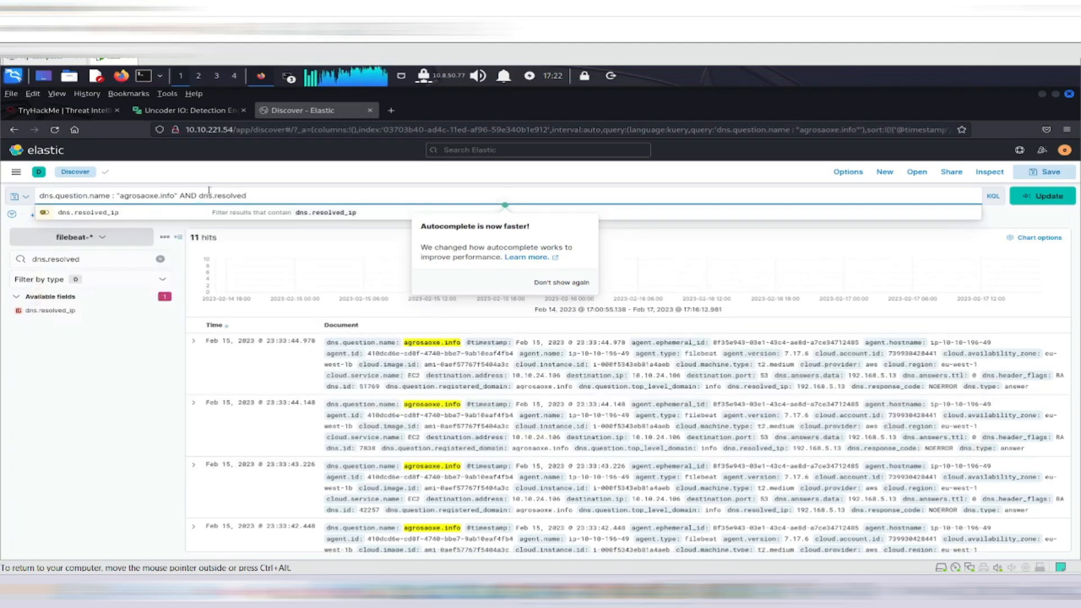
type("_ip :")
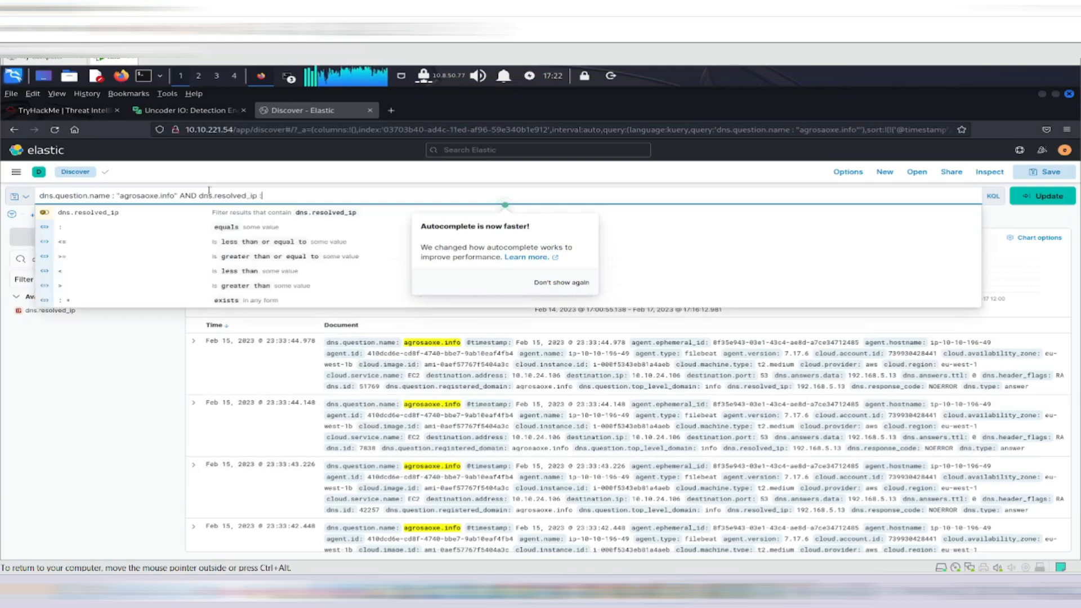
key("Escape")
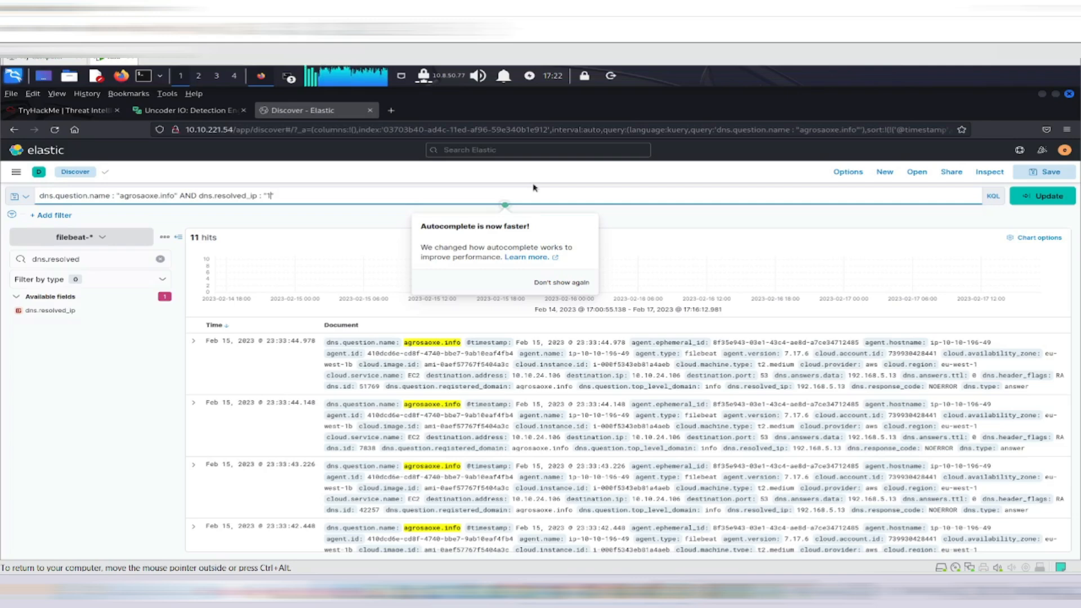
type("92.168")
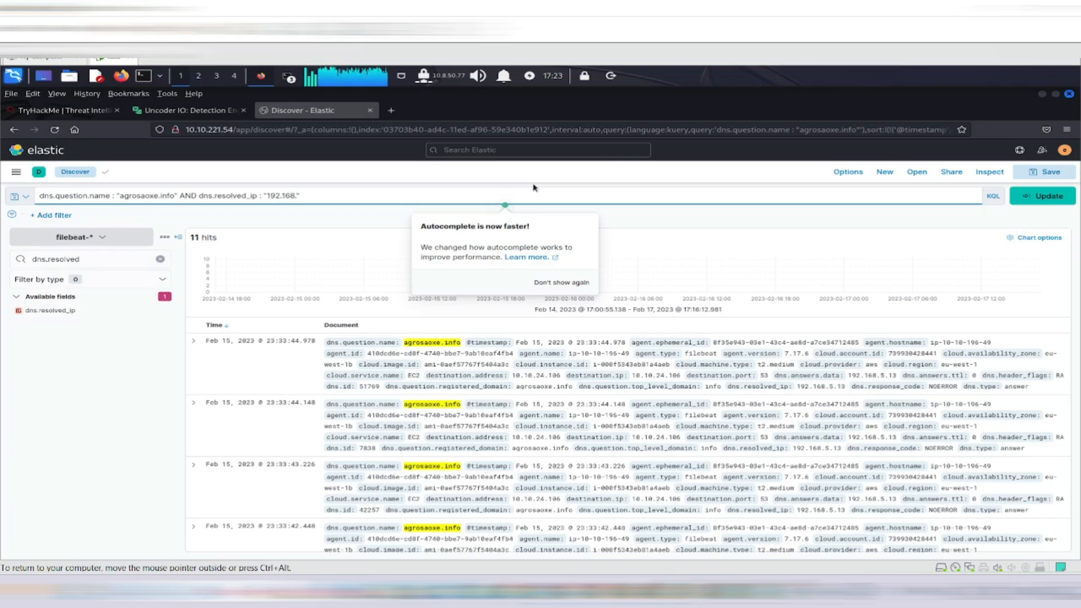
type(".5.13\"")
left_click(787, 353)
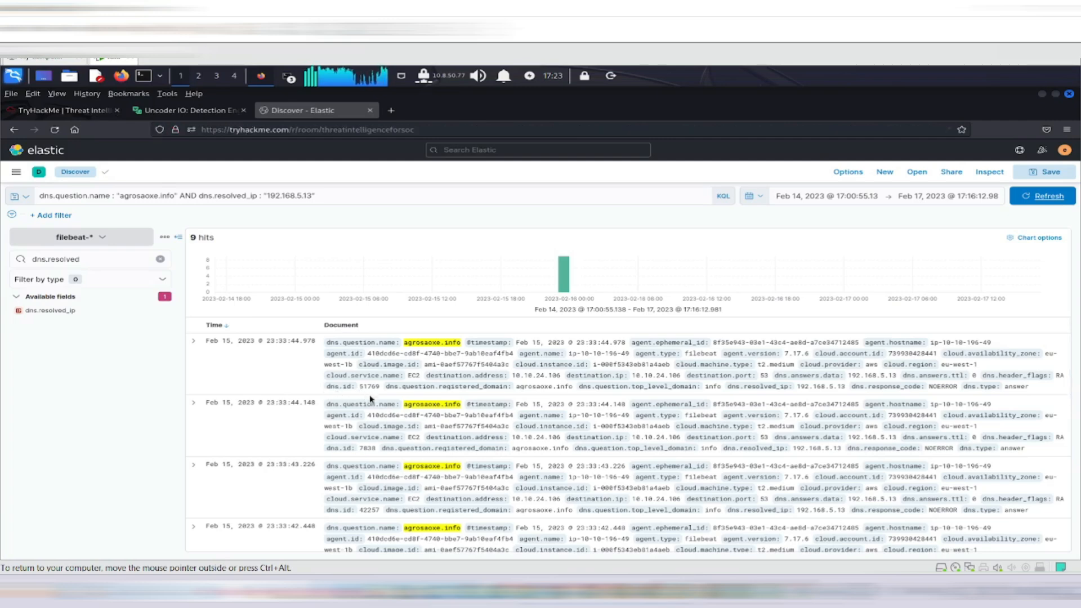
Step: Return to the TryHackMe room and try submitting 9 as the number of hits caused by connections to sinkholed domains
key("ctrl+Tab")
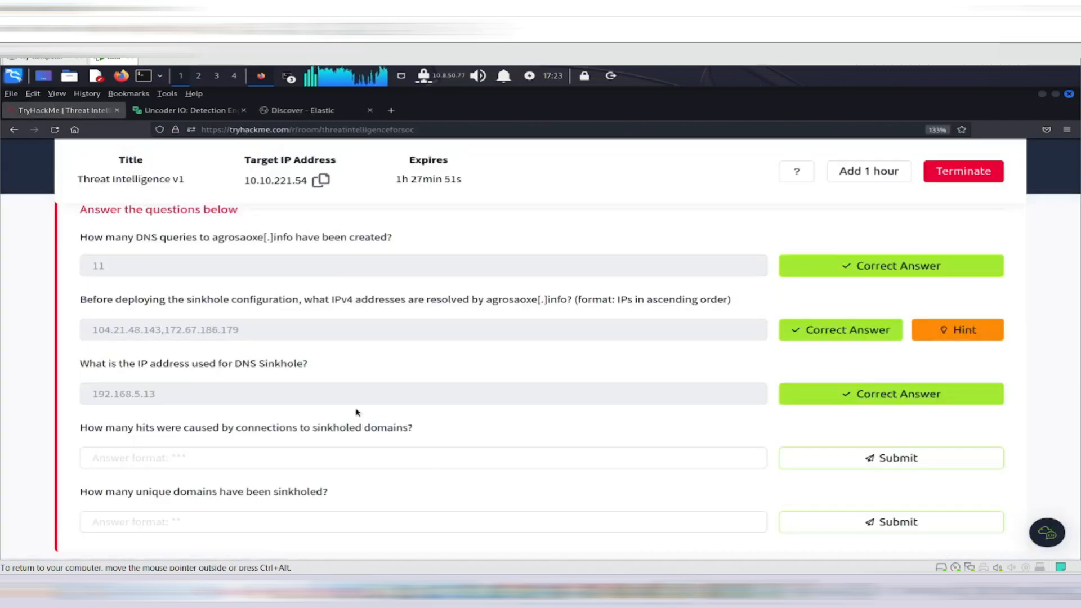
left_click(185, 457)
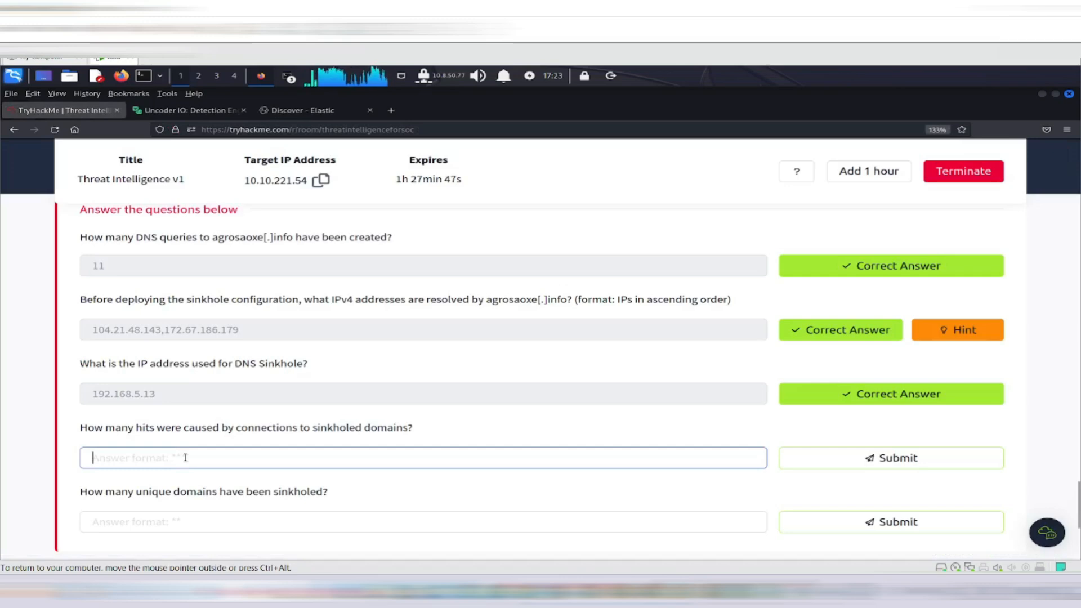
type("9")
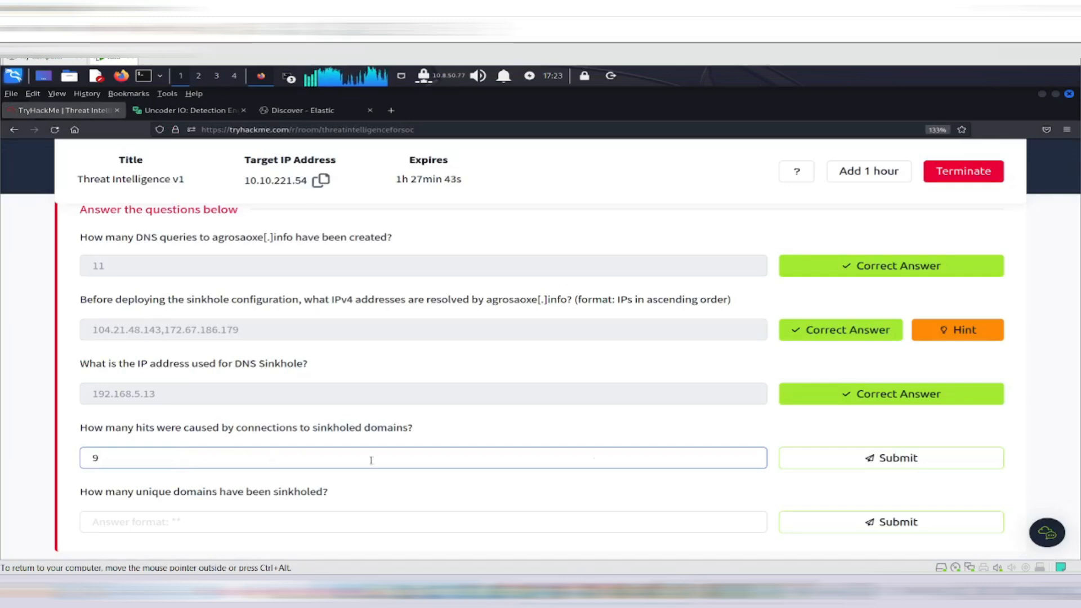
left_click(826, 463)
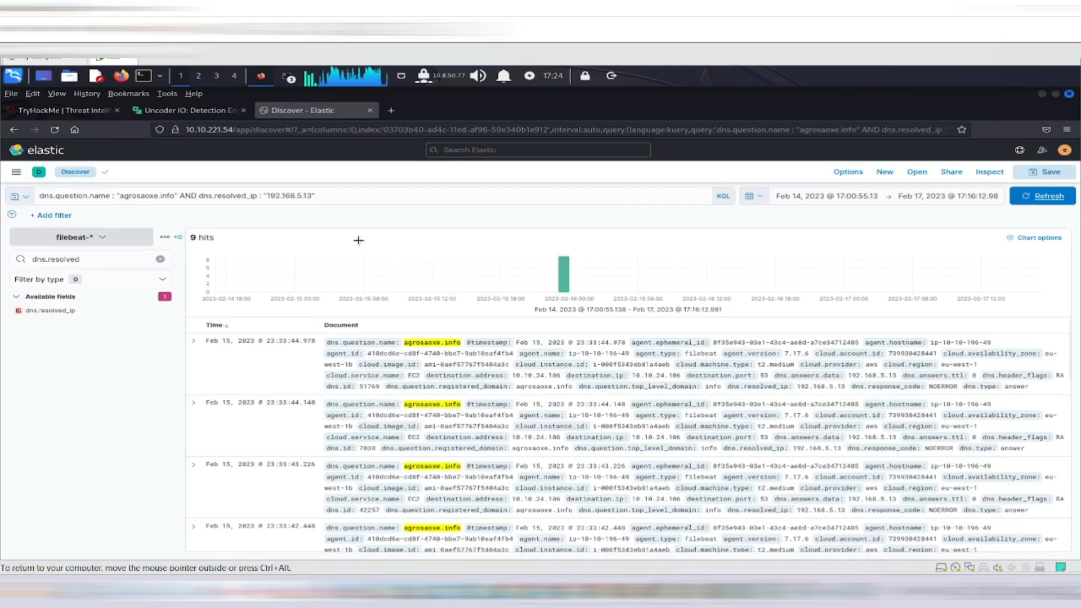
Step: In Elastic, remove the agrosaoxe.info condition so the query is only dns.resolved_ip : "192.168.5.13", update the results, and look through the events
left_click(199, 198)
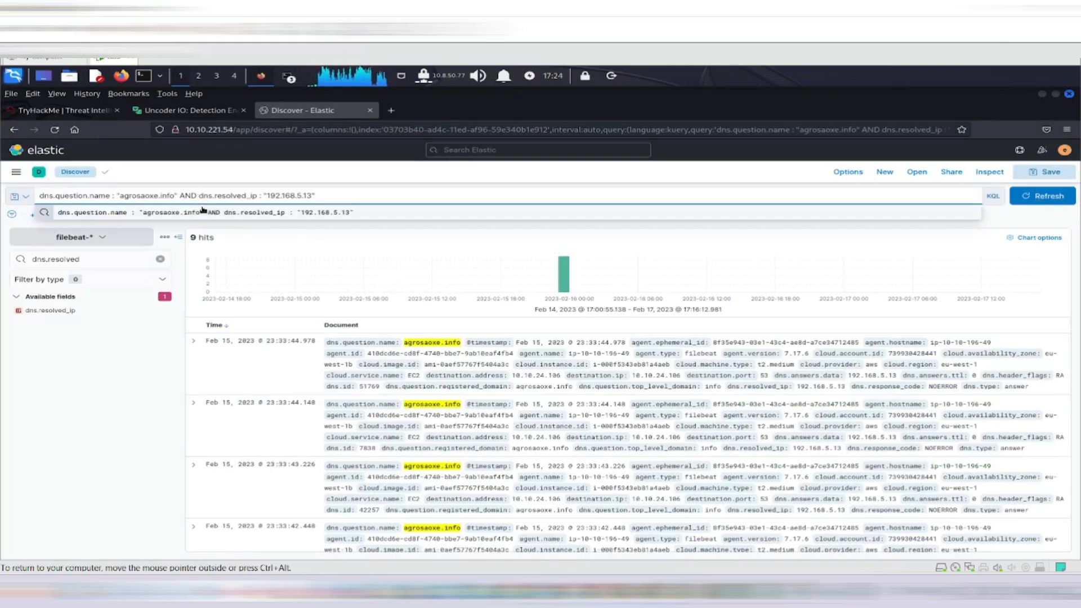
key("BackSpace")
key("BackSpace")
key("BackSpace")
key("BackSpace")
key("BackSpace")
key("BackSpace")
key("BackSpace")
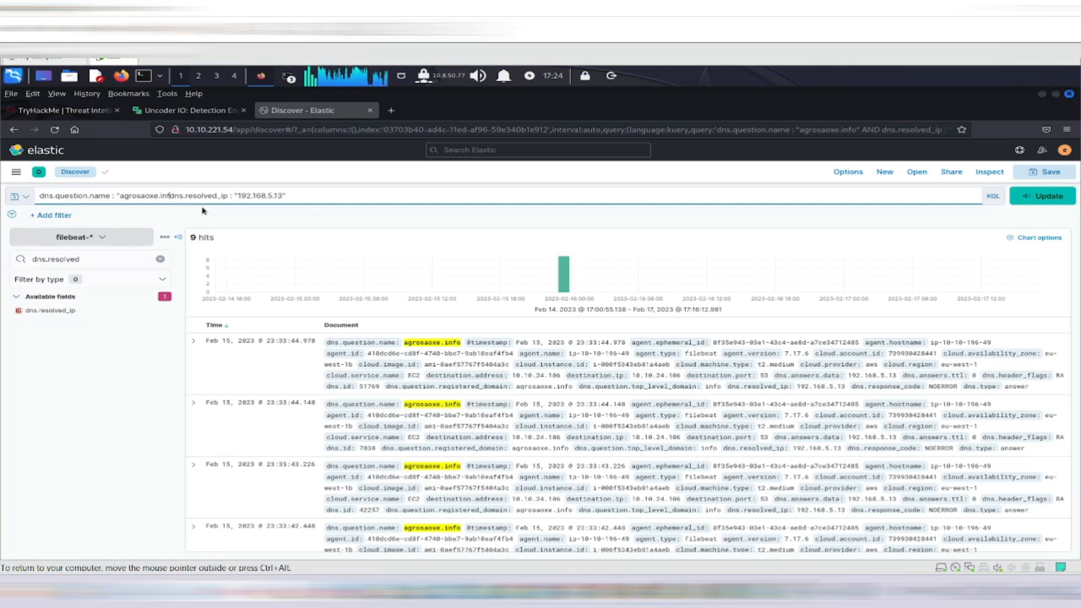
key("BackSpace")
key("BackSpace")
key("BackSpace")
key("BackSpace")
key("BackSpace")
key("BackSpace")
key("BackSpace")
key("BackSpace")
key("BackSpace")
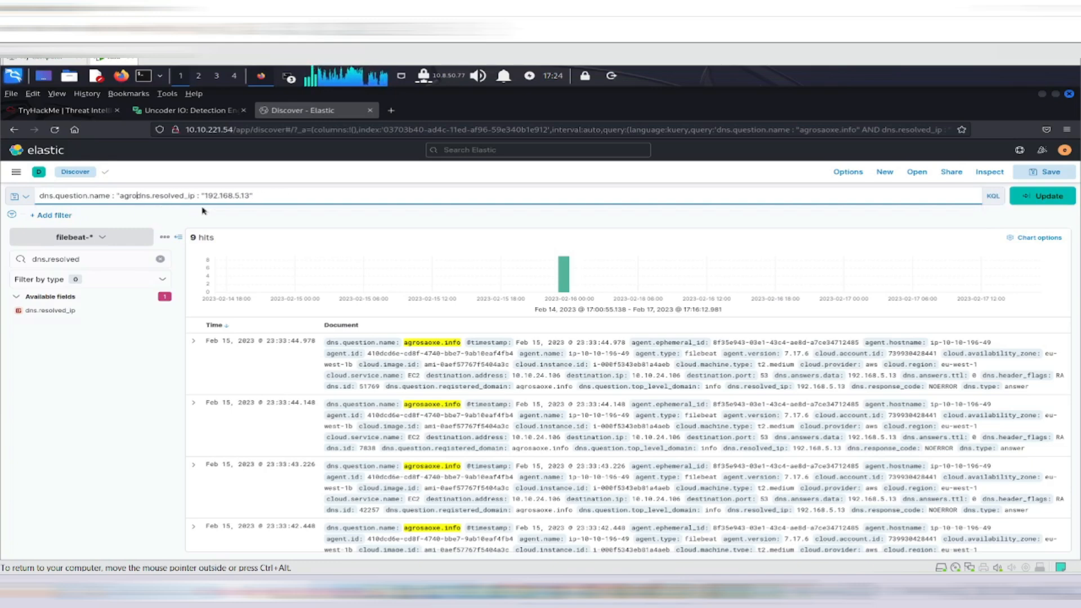
key("BackSpace")
key("BackSpace")
key("BackSpace")
key("BackSpace")
key("BackSpace")
key("BackSpace")
key("BackSpace")
key("BackSpace")
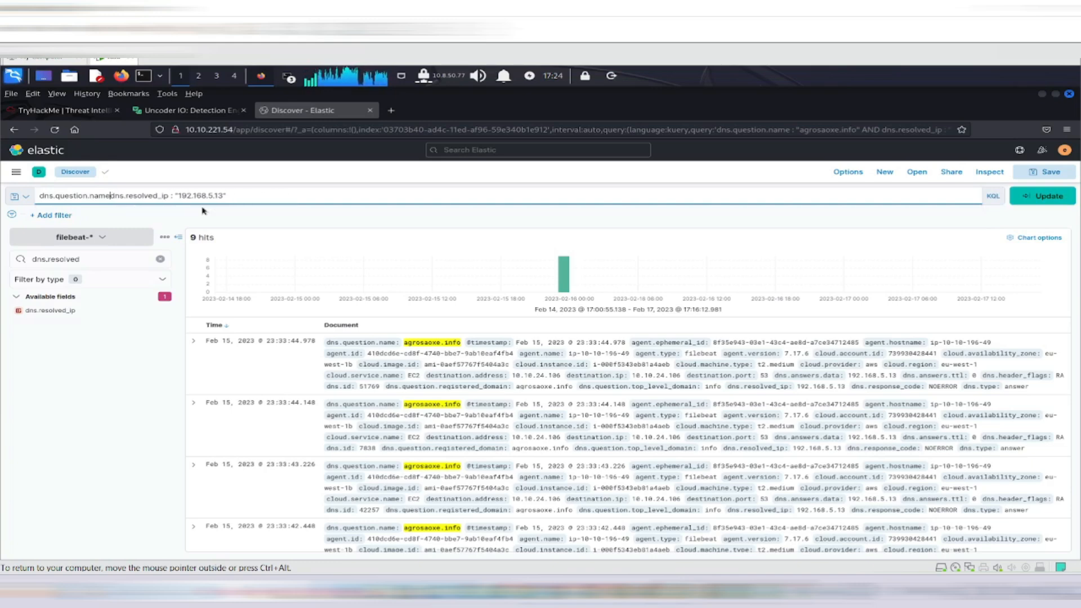
key("BackSpace")
key("BackSpace")
key("BackSpace")
key("BackSpace")
key("BackSpace")
key("BackSpace")
key("BackSpace")
key("BackSpace")
key("BackSpace")
key("BackSpace")
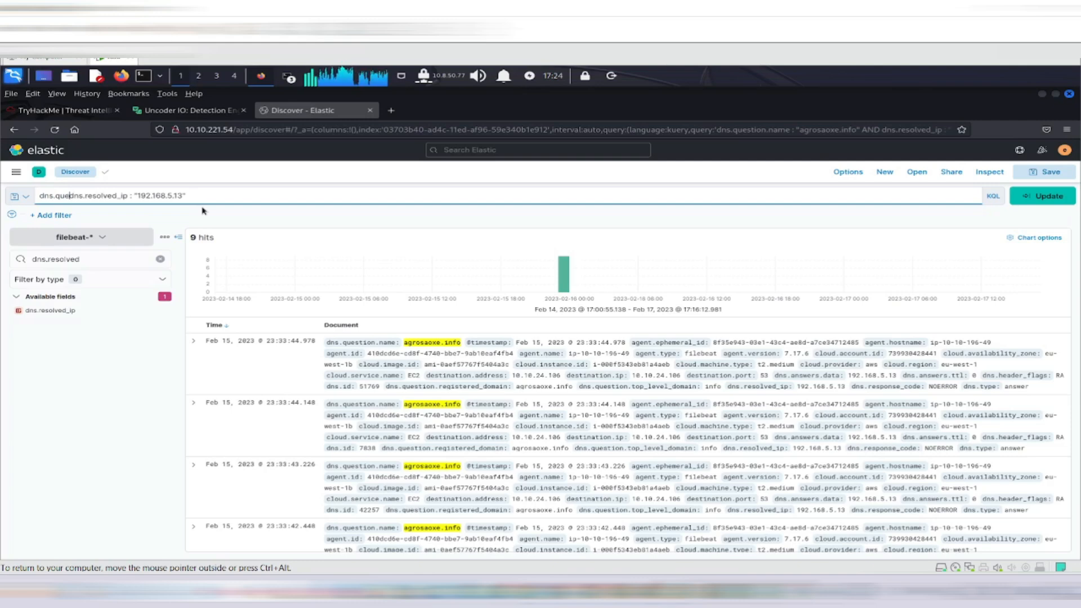
key("BackSpace")
key("BackSpace")
key("BackSpace")
key("BackSpace")
key("BackSpace")
key("BackSpace")
key("BackSpace")
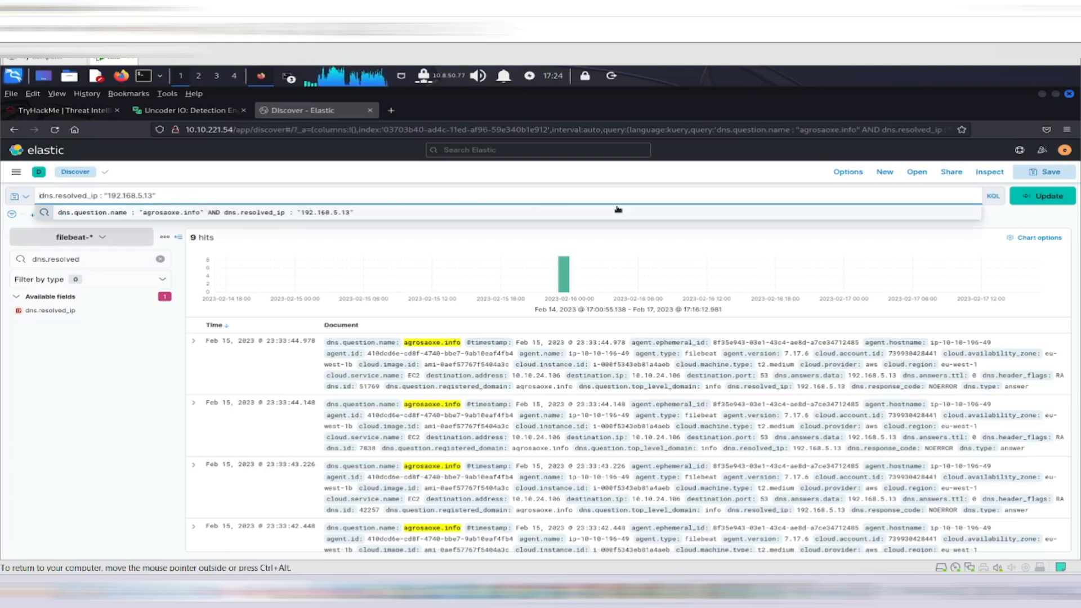
left_click(1042, 196)
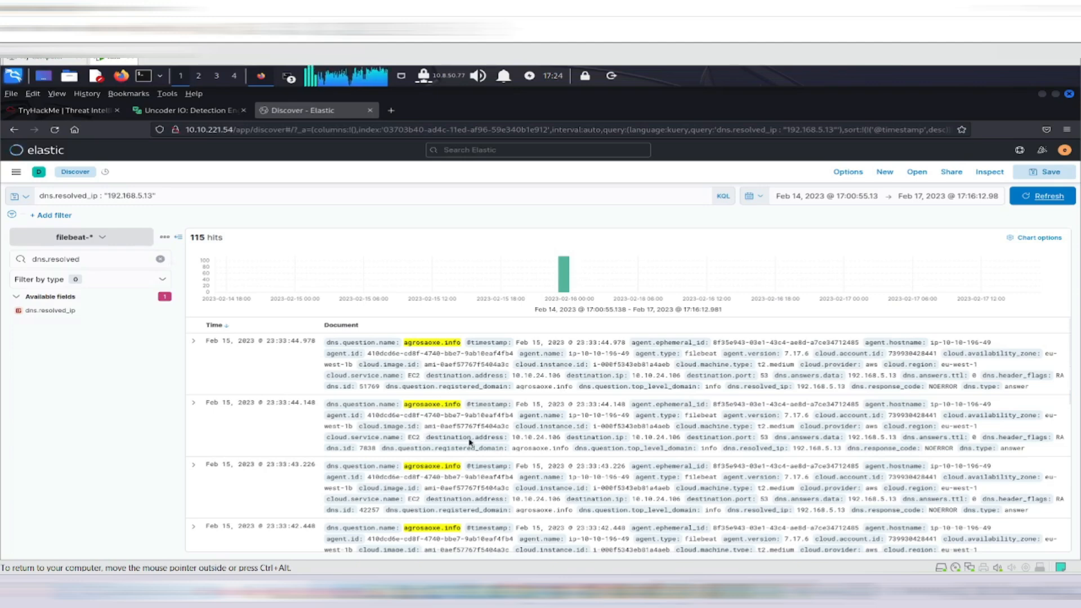
scroll(450, 462, "down", 5)
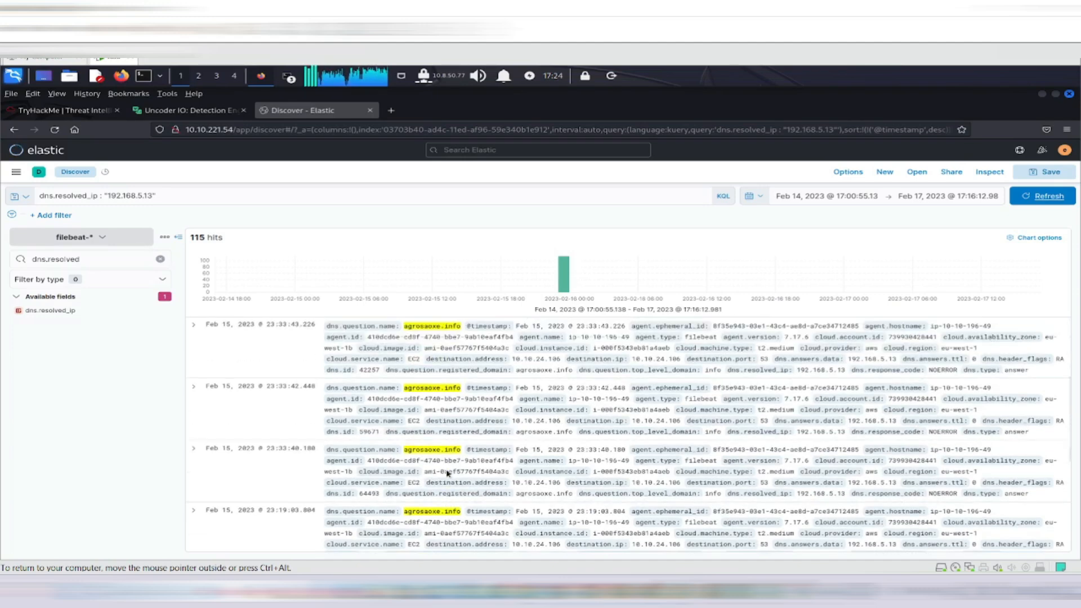
scroll(447, 473, "down", 5)
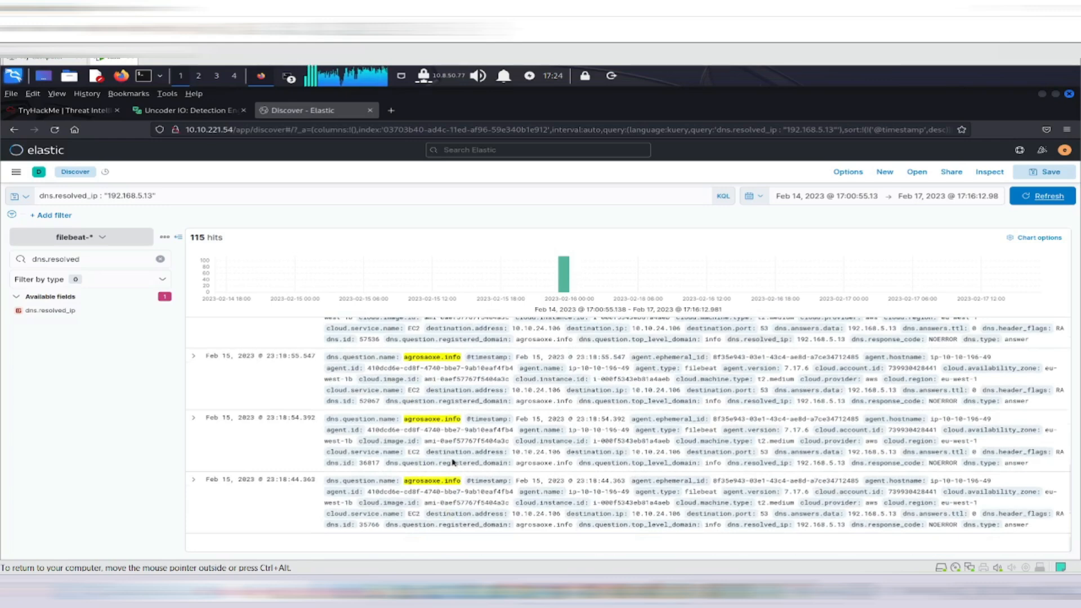
scroll(453, 461, "up", 1)
scroll(453, 461, "up", 3)
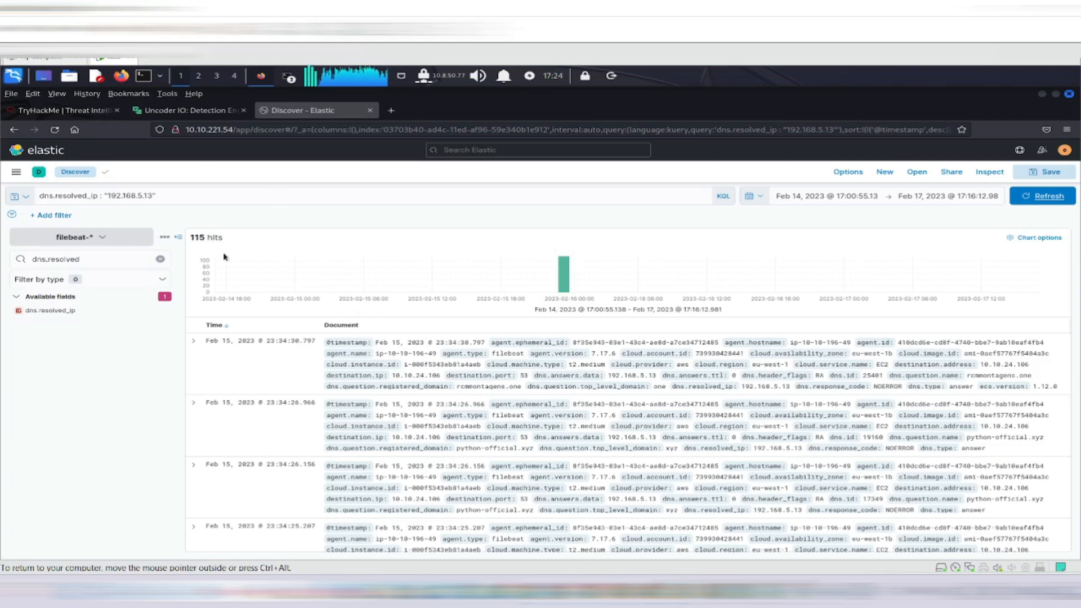
Step: Switch to the TryHackMe room and submit 115 as the number of hits caused by connections to sinkholed domains
left_click(73, 110)
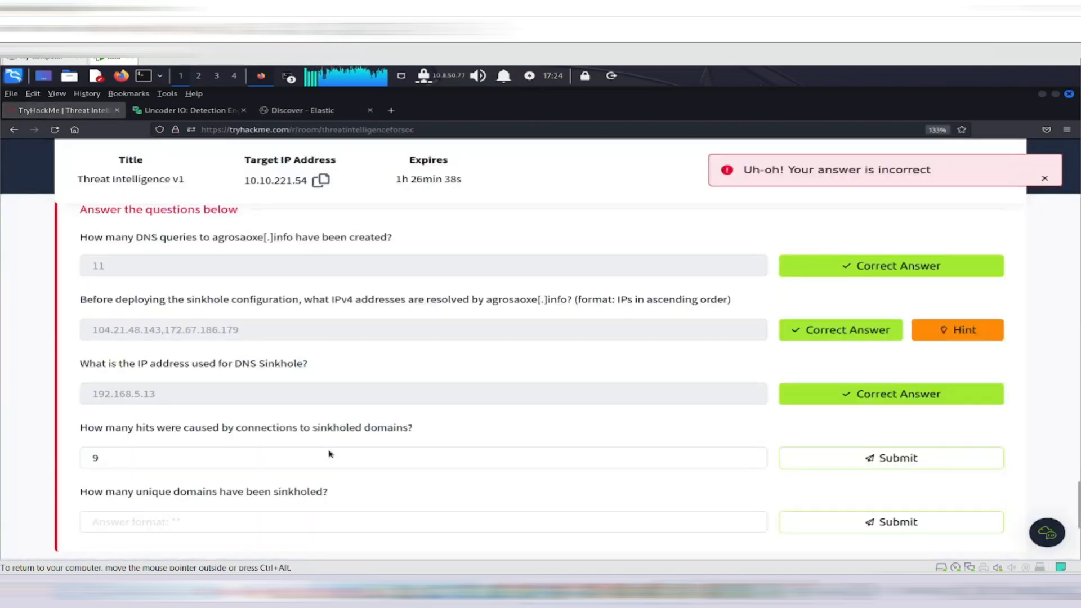
left_click(295, 458)
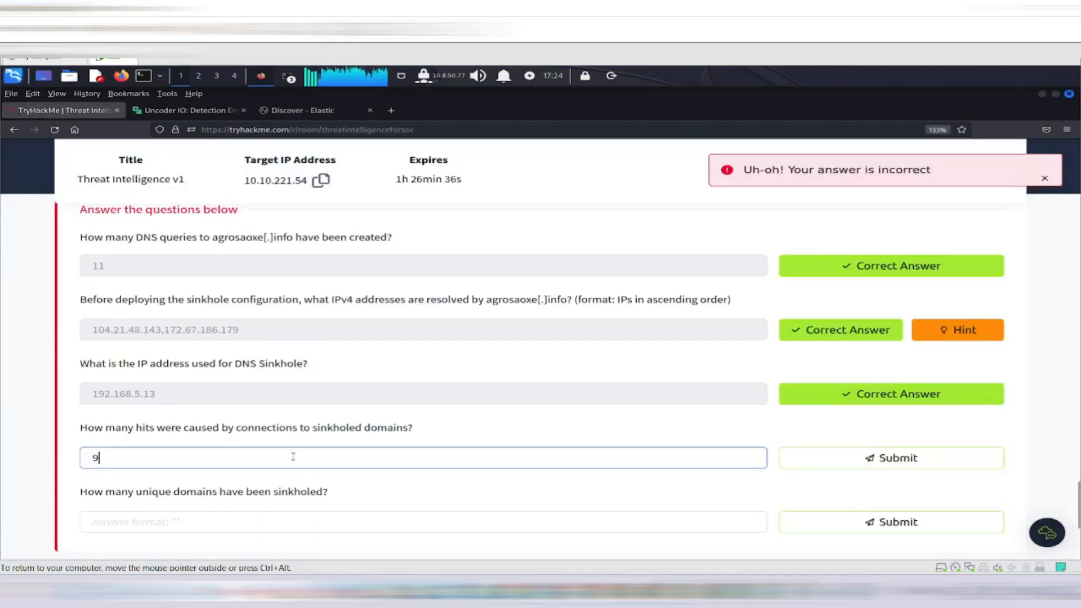
key("BackSpace")
type("115")
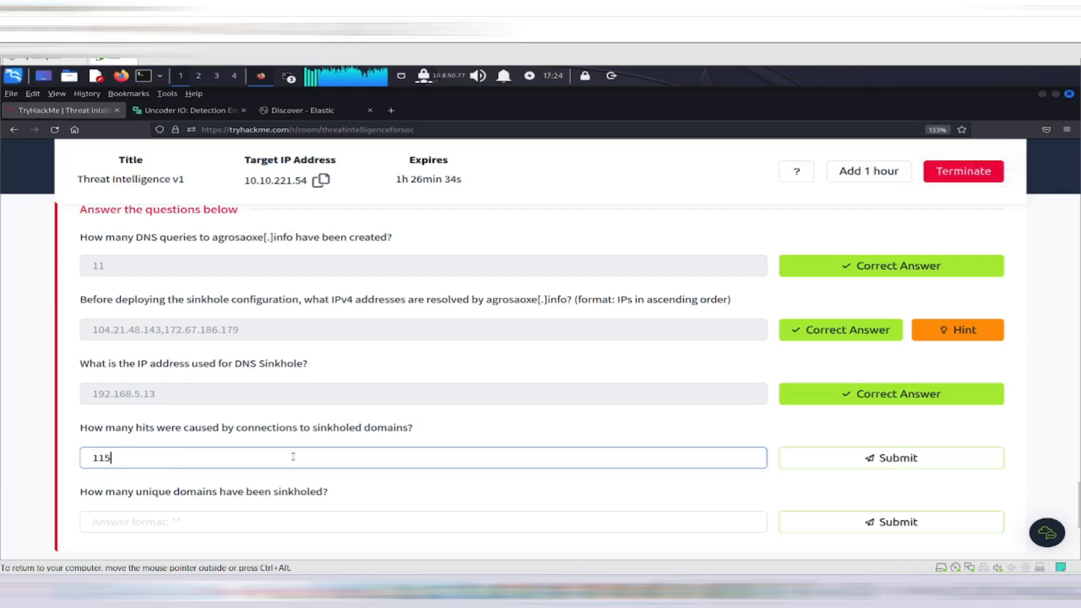
left_click(872, 465)
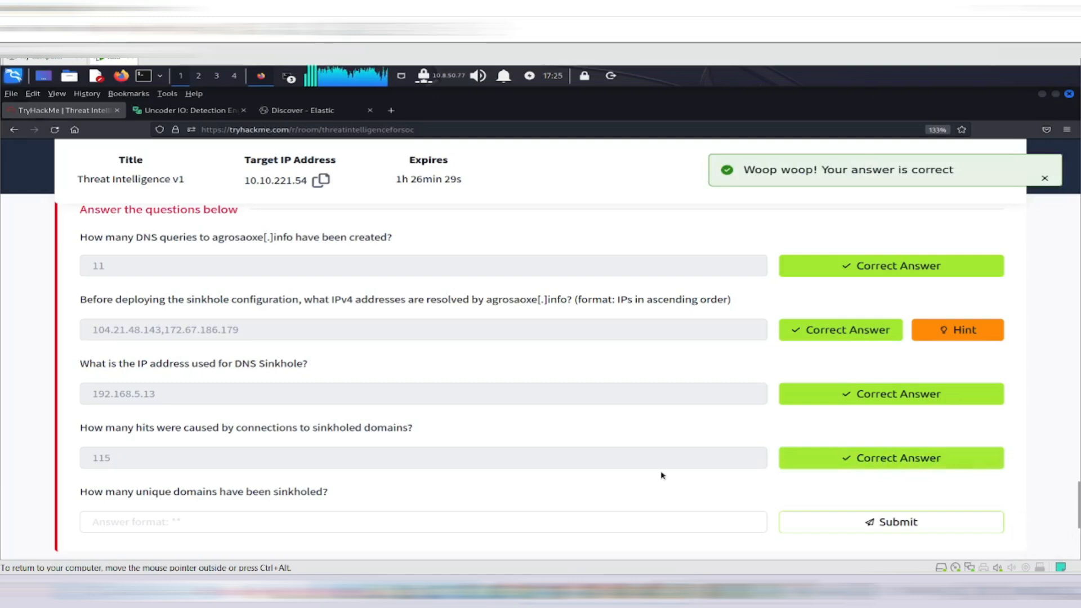
Step: Switch to Elastic, append AND dns.question.name : * to the sinkhole IP query, run it, and look through the queried domains
scroll(662, 475, "down", 2)
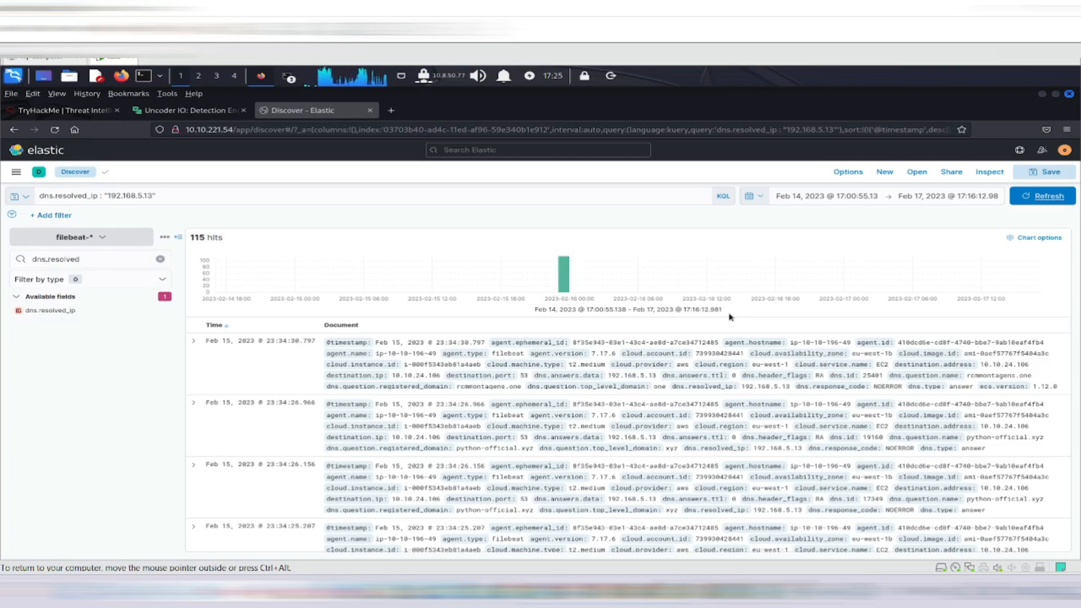
left_click(182, 195)
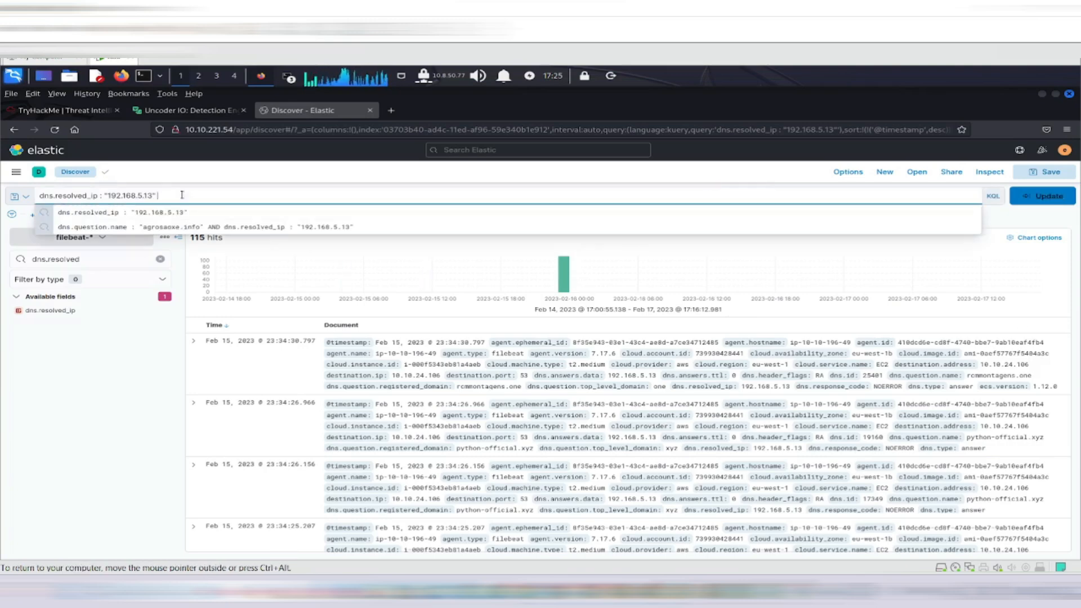
type("AND")
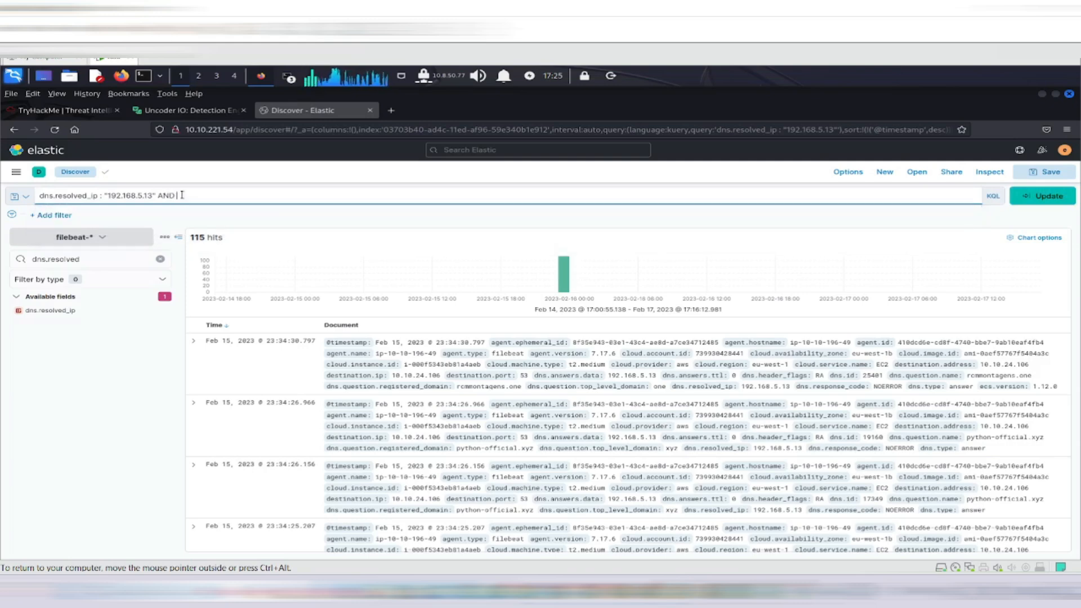
type(" dns")
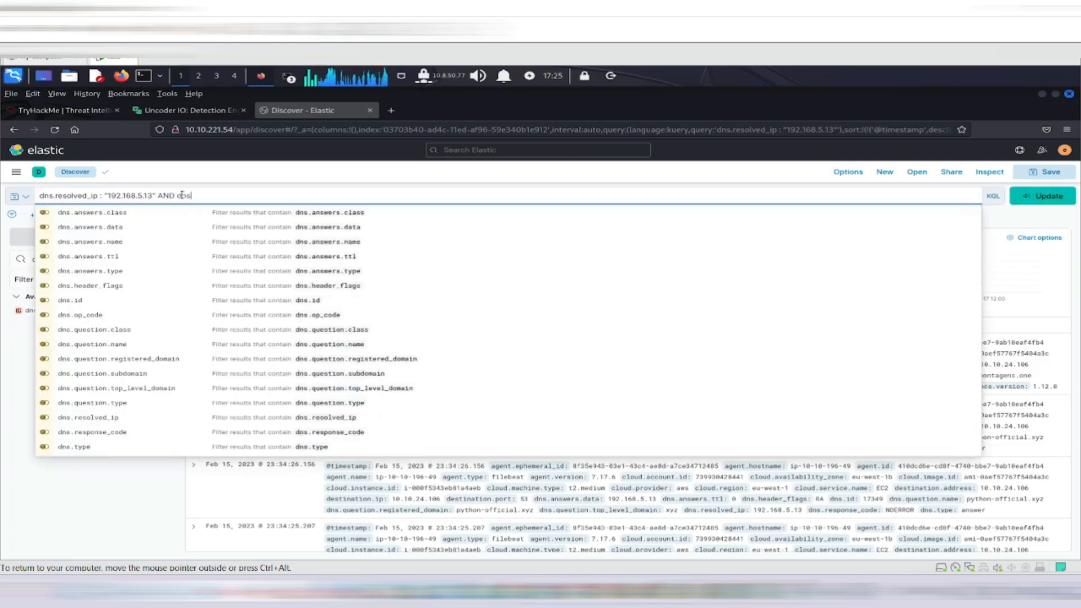
type("quest")
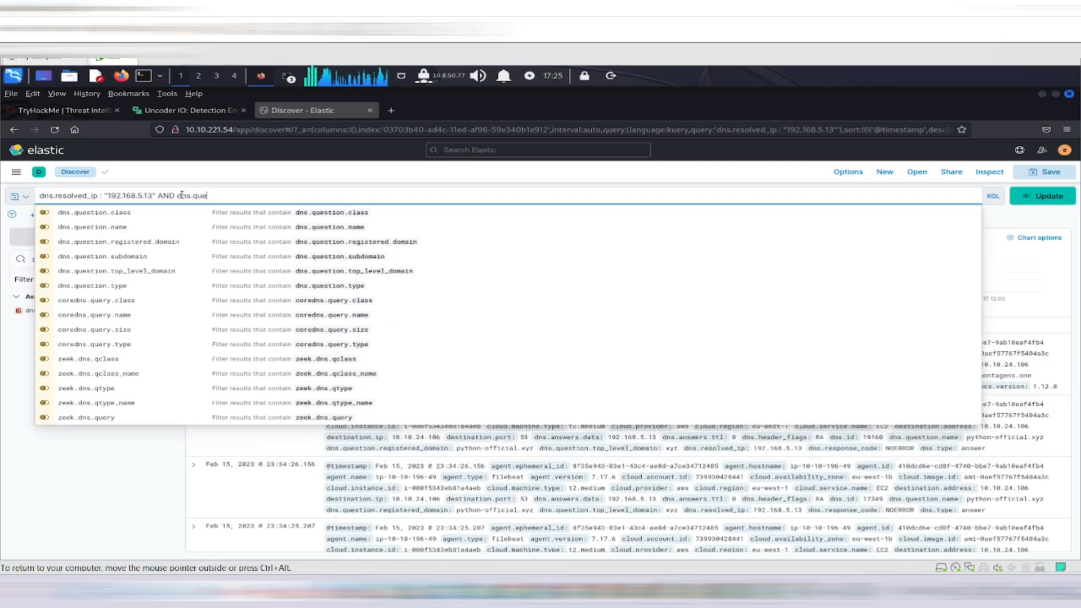
left_click(121, 228)
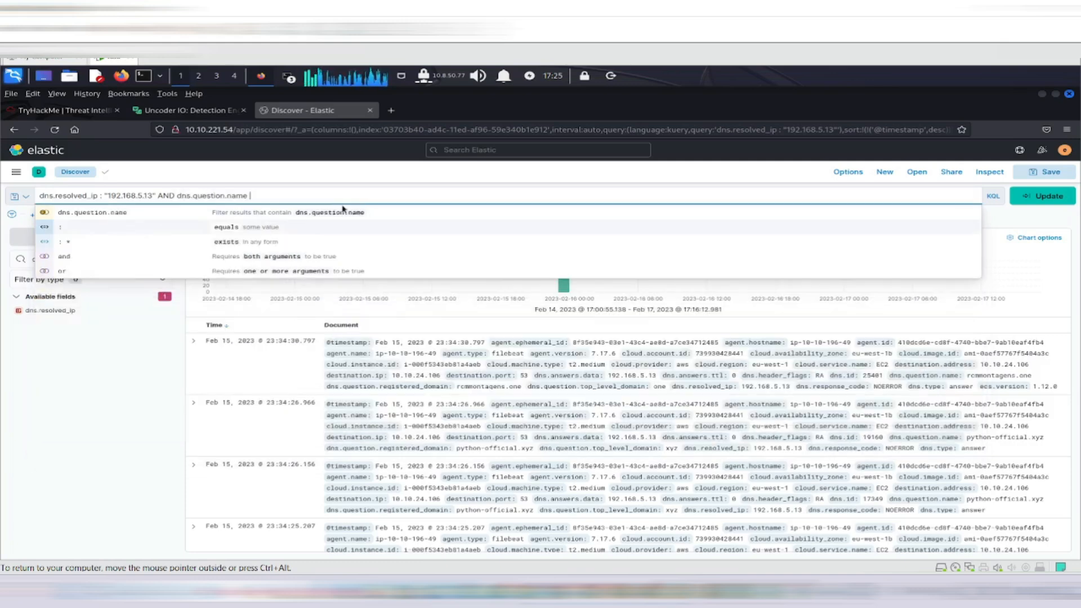
type(": ")
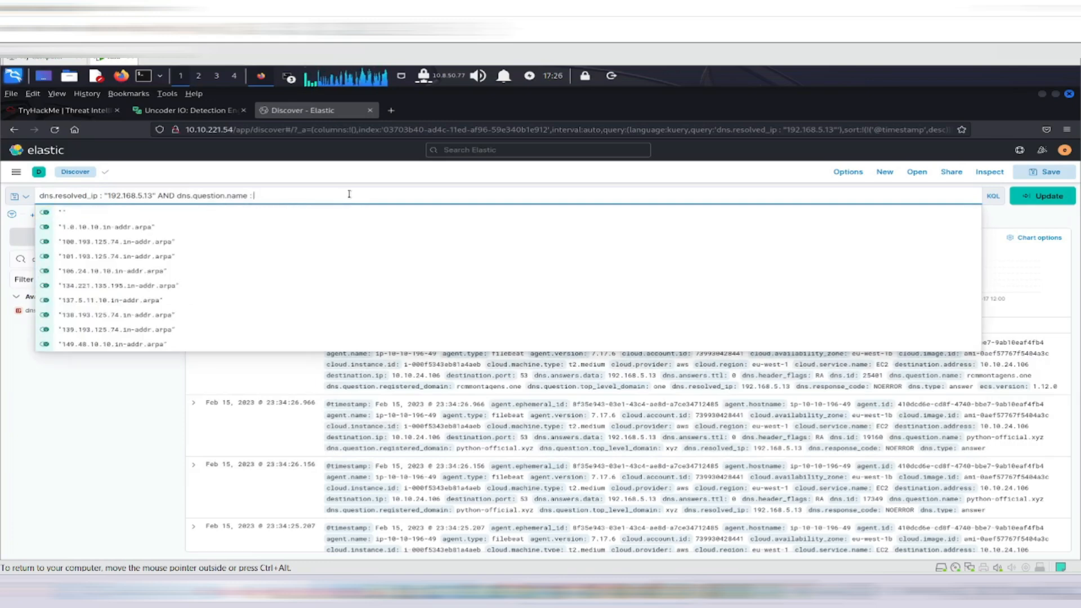
type("\"")
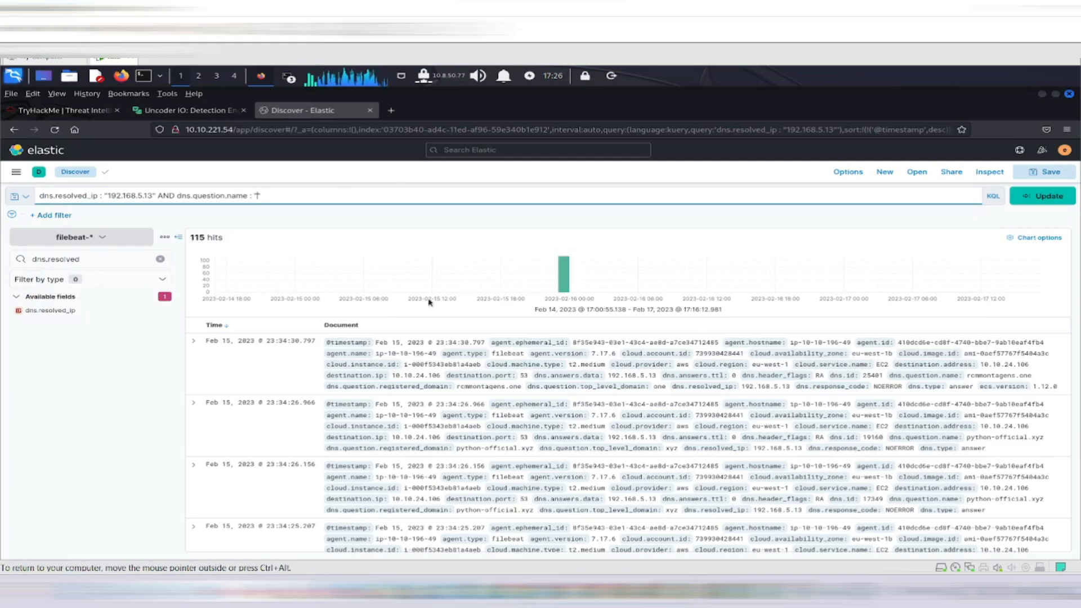
left_click(82, 113)
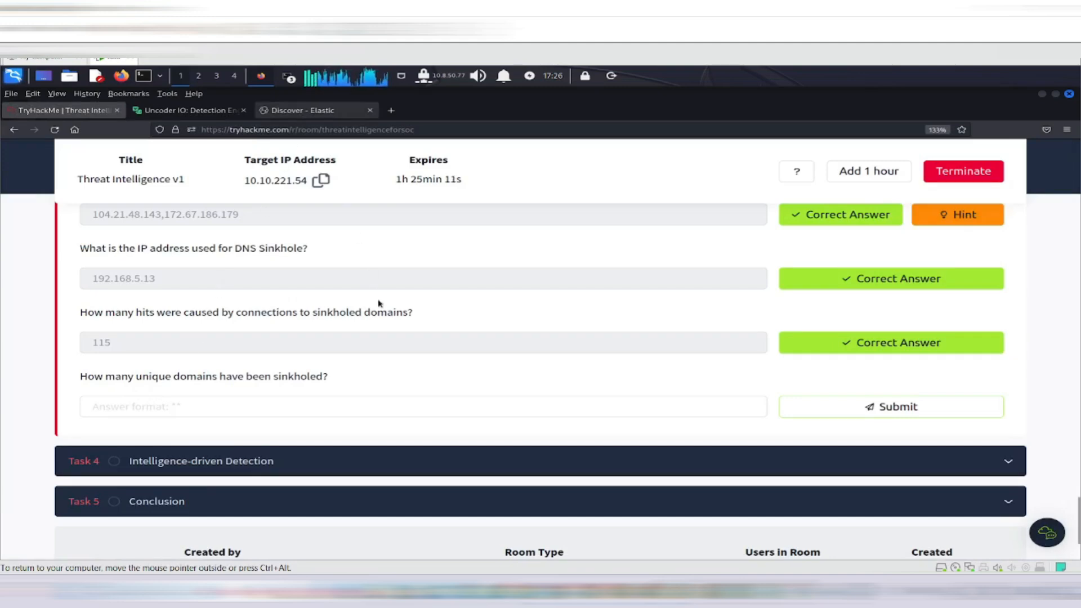
key("ctrl+Tab")
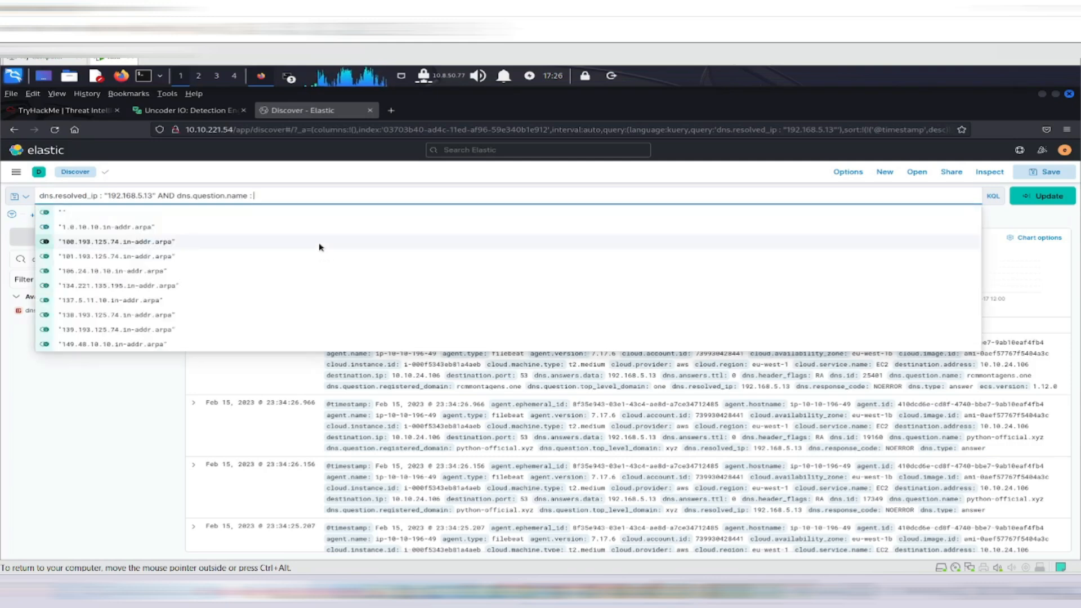
type("*")
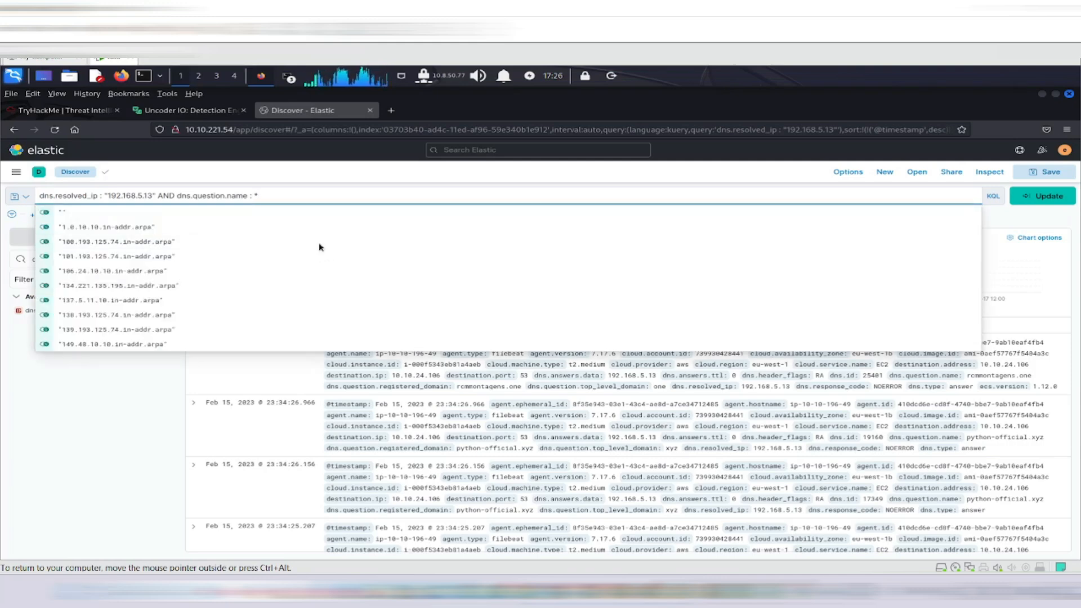
key("Return")
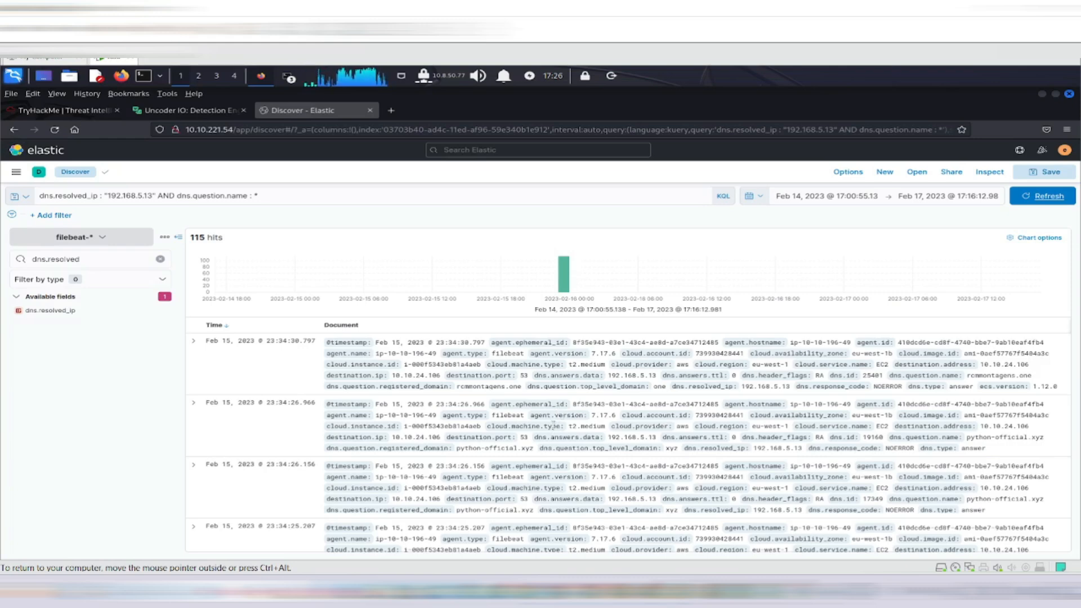
scroll(553, 427, "down", 5)
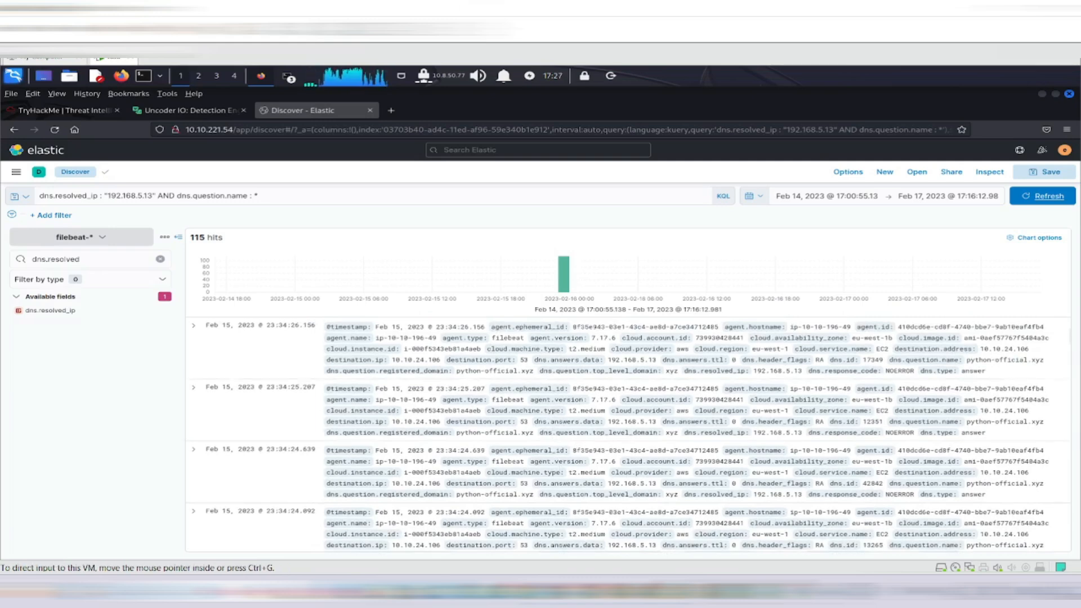
scroll(575, 448, "up", 3)
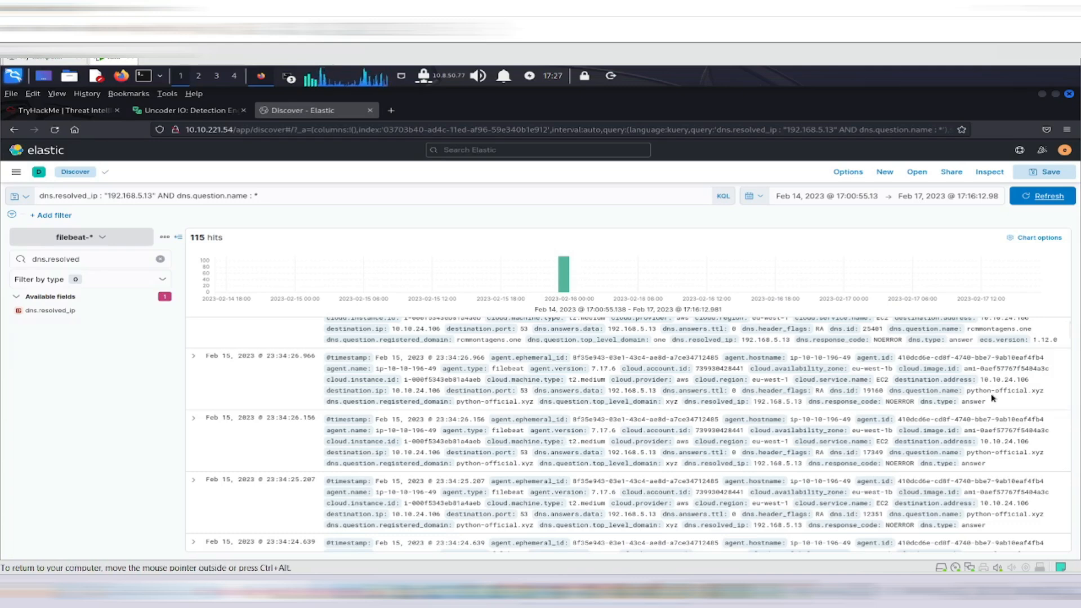
Step: Save the current query under the name Task3 with filters included
left_click(25, 197)
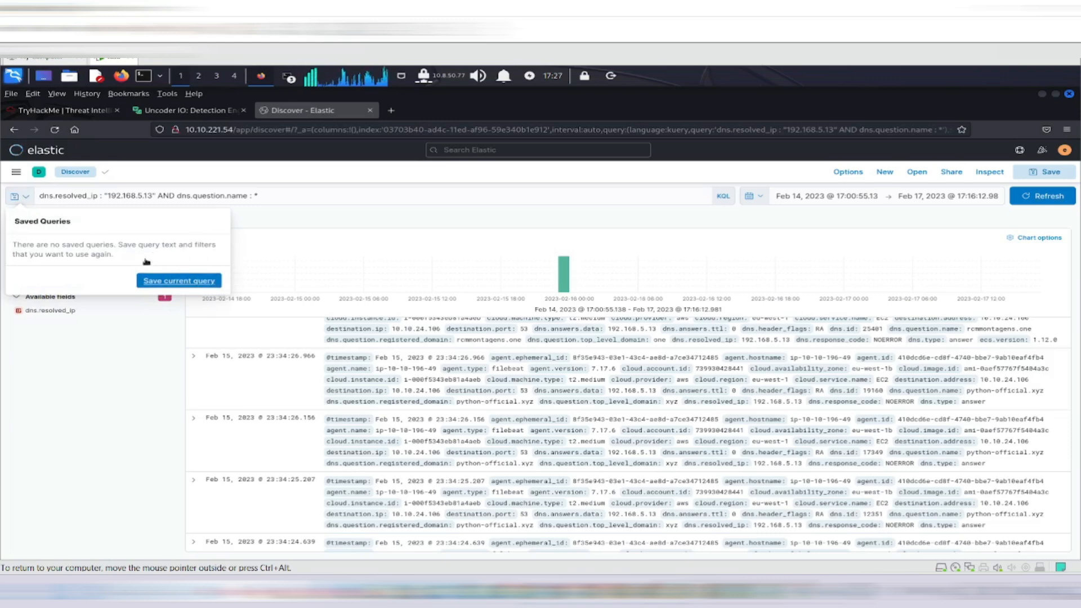
left_click(184, 282)
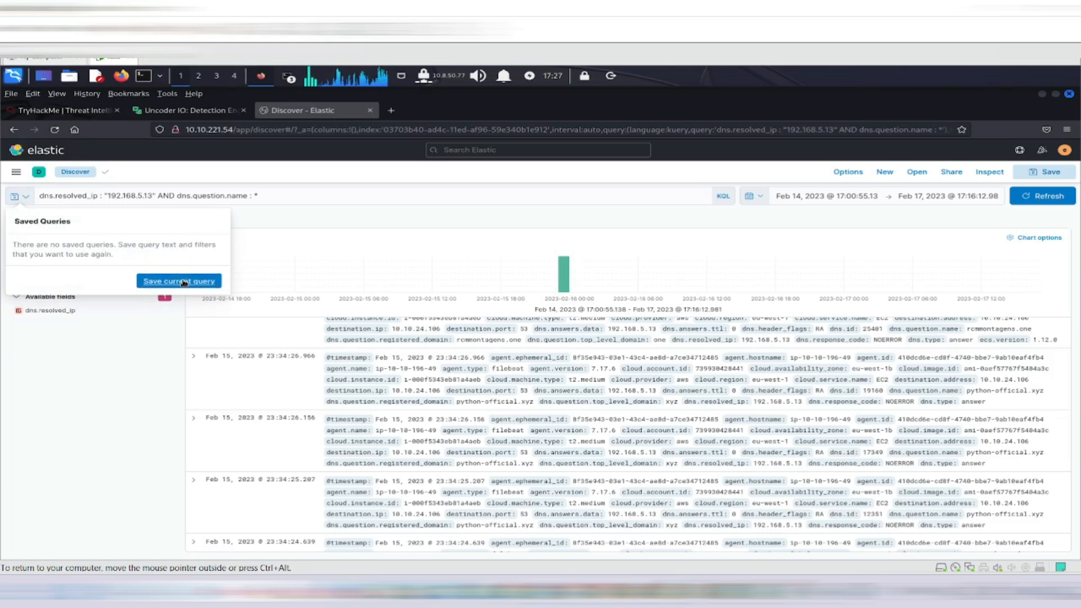
left_click(186, 282)
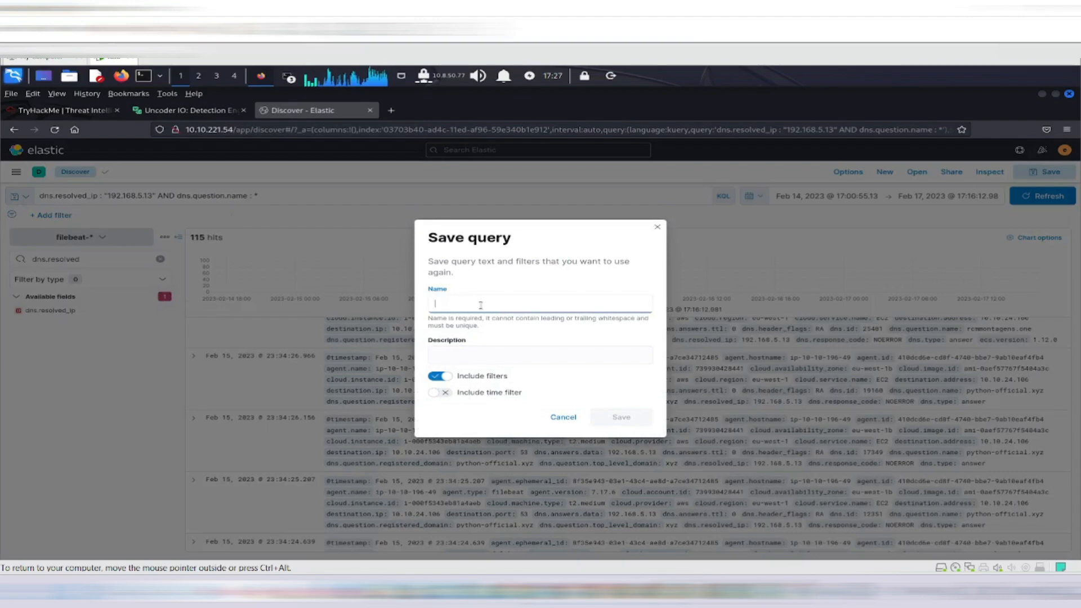
type("Task3")
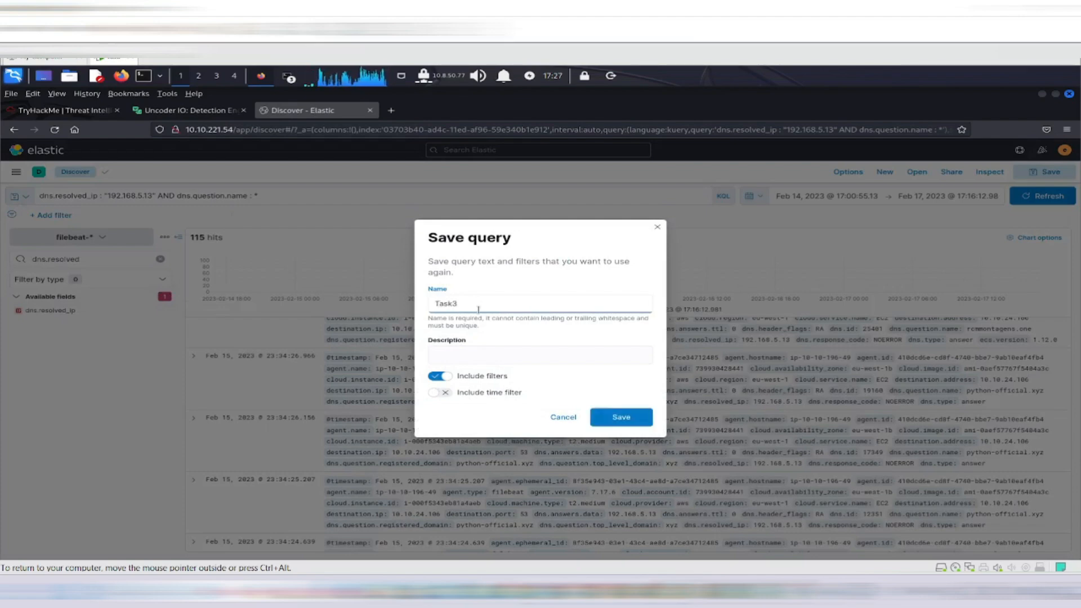
left_click(621, 417)
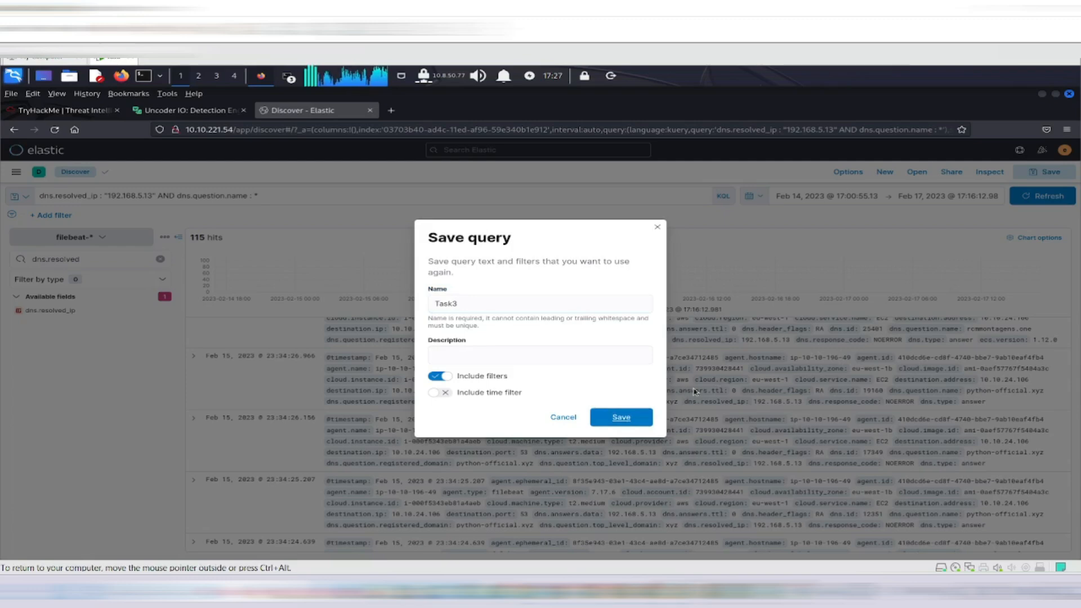
key("Return")
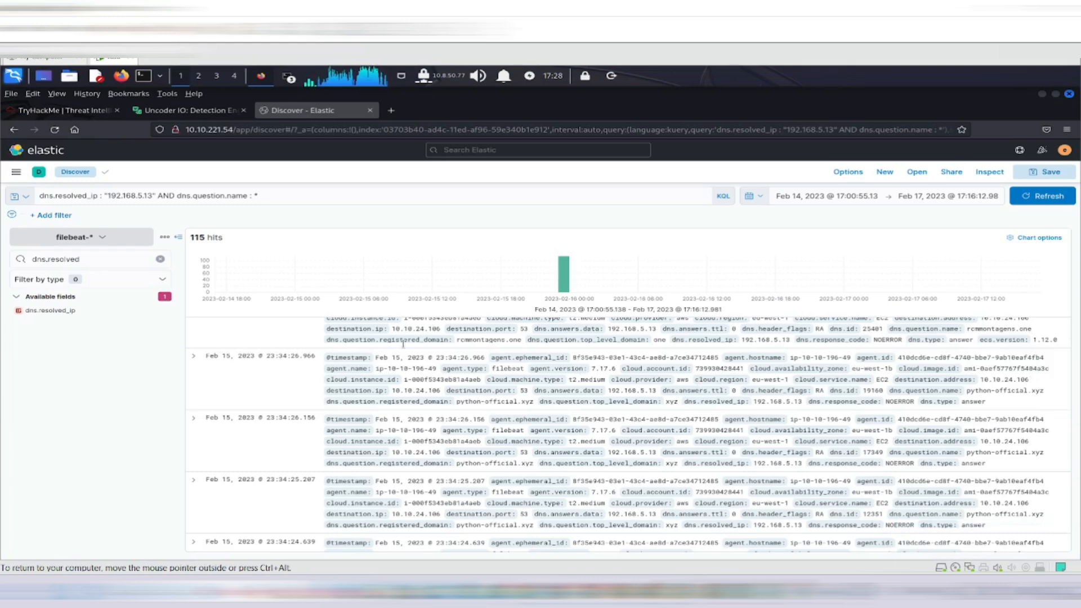
Step: Open the Visualize Library and create a new Lens visualization
left_click(17, 172)
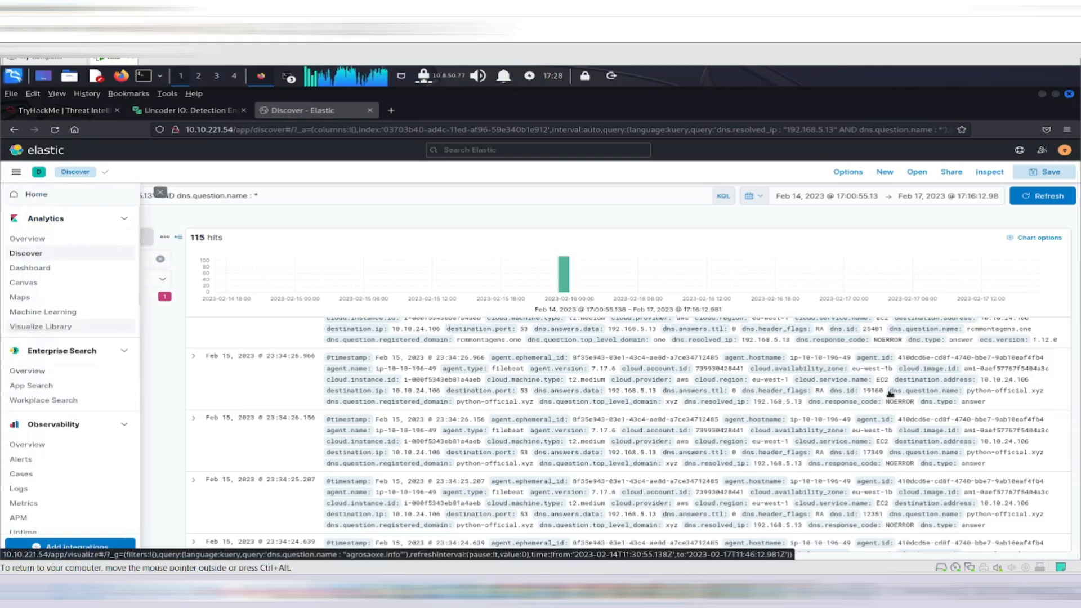
left_click(50, 327)
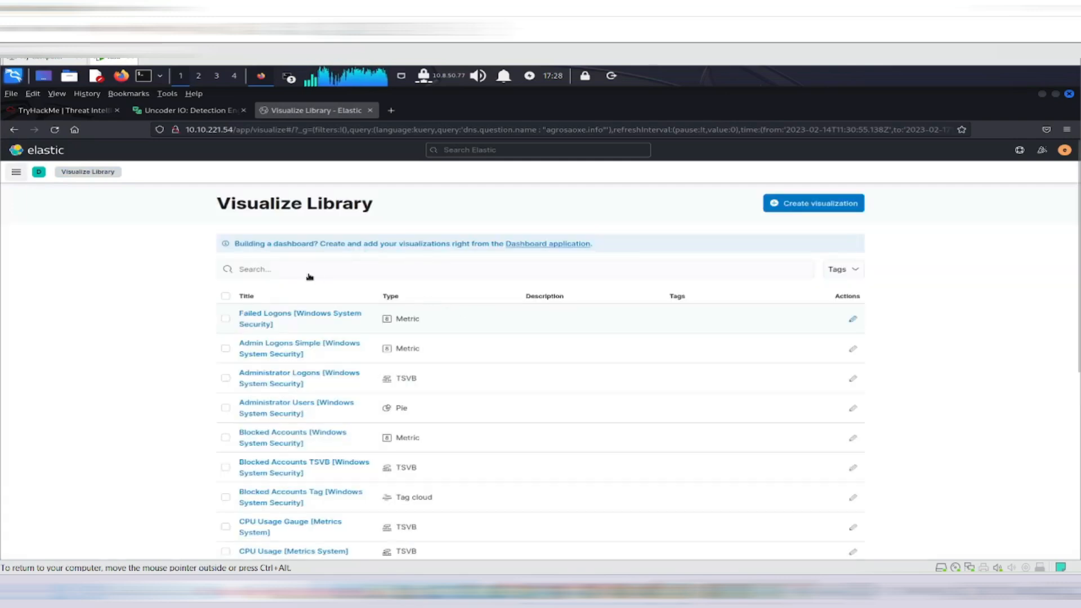
left_click(278, 270)
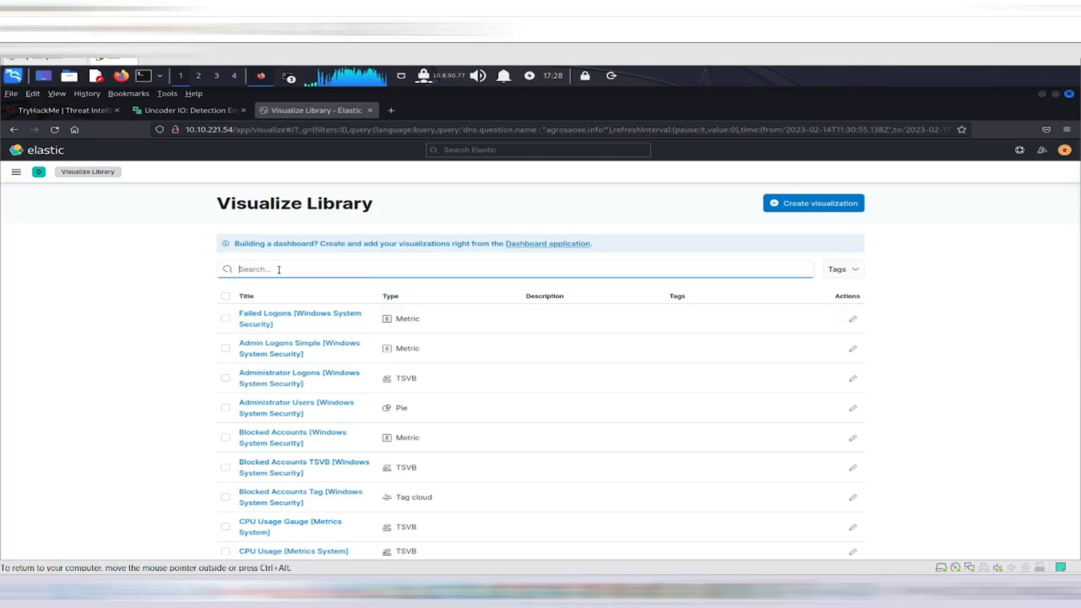
left_click(782, 212)
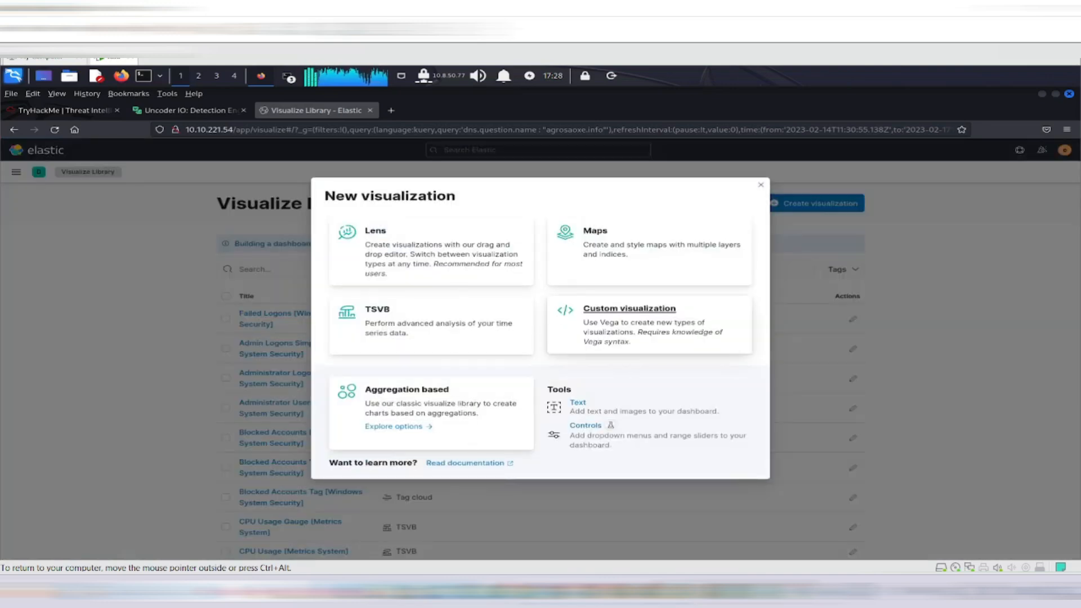
left_click(439, 248)
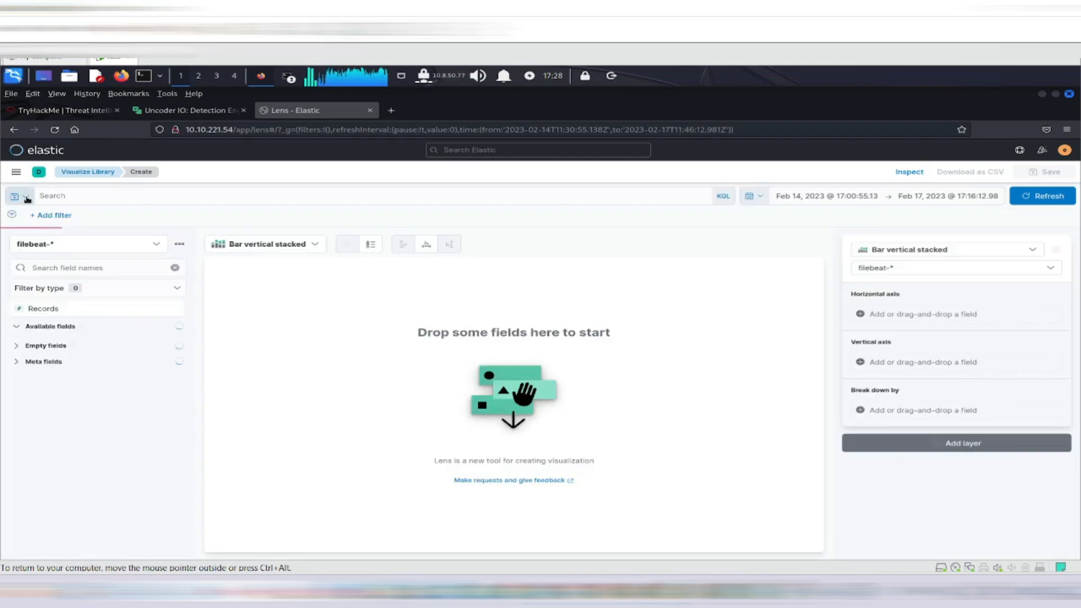
Step: Load the saved Task3 query into the Lens visualization and change the visualization type to Table
left_click(27, 196)
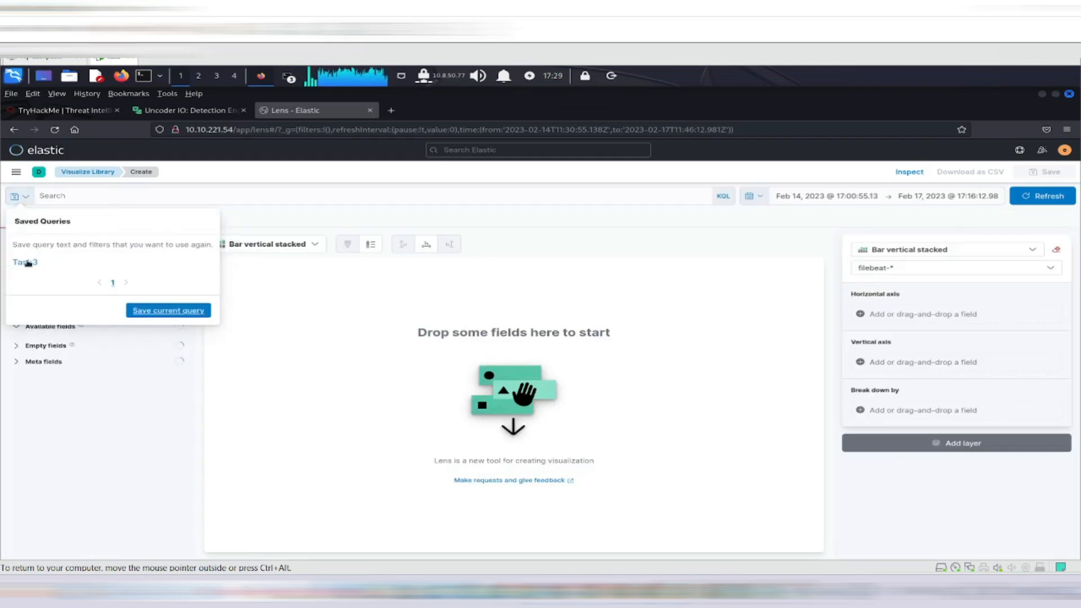
left_click(26, 261)
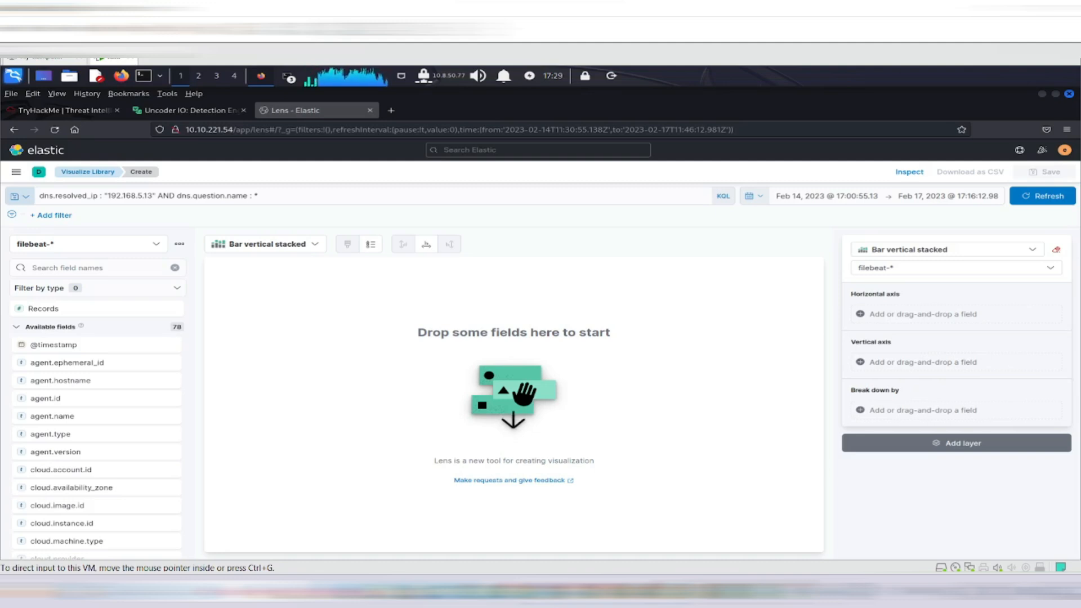
left_click(271, 248)
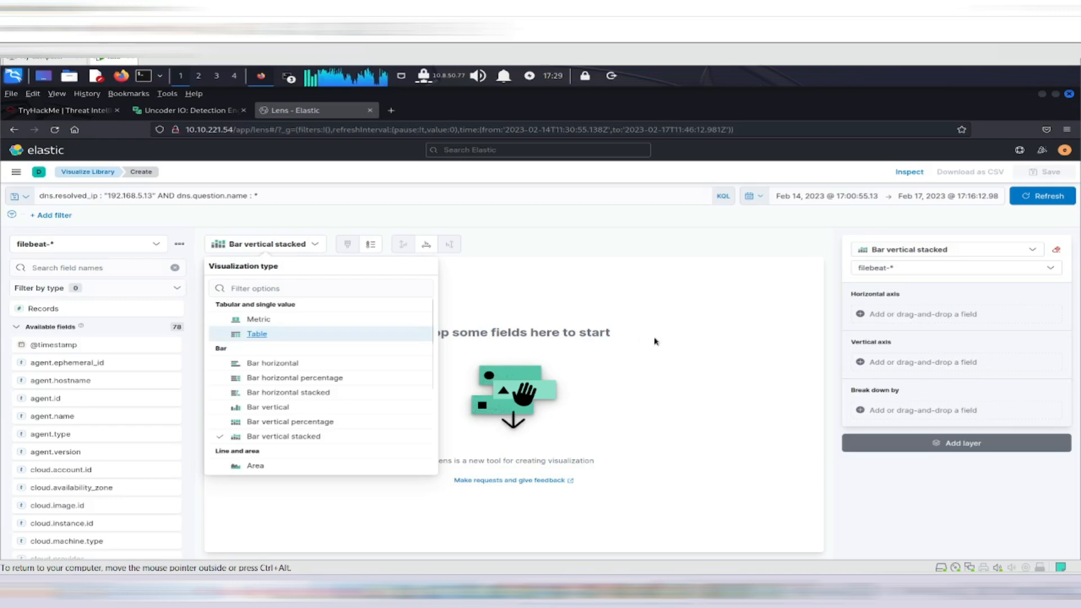
key("Return")
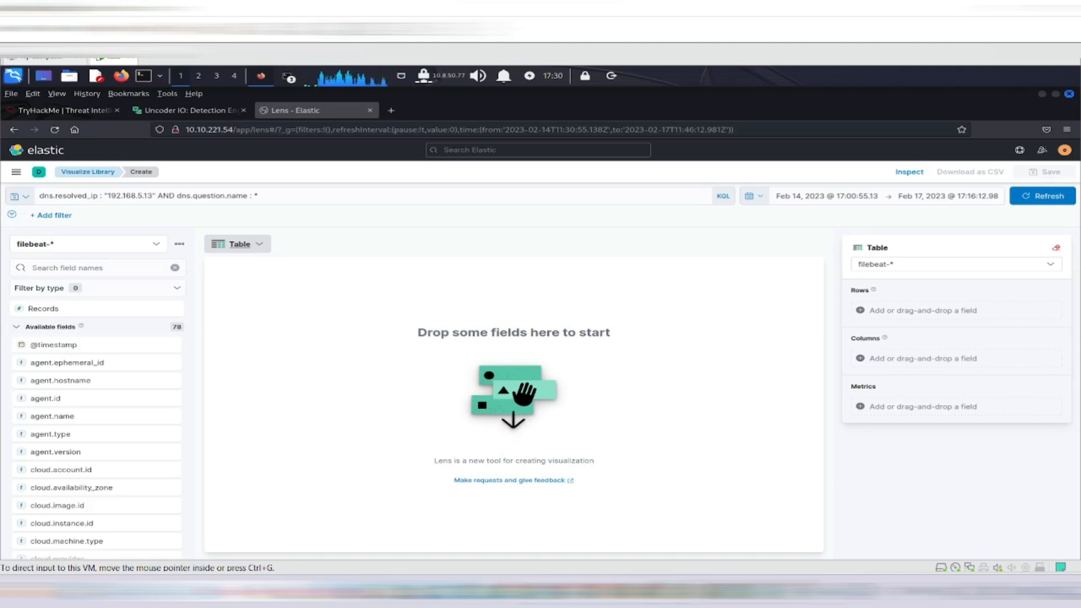
Step: Find the dns fields and add dns.question.name and dns.resolved_ip as table rows
left_click(73, 267)
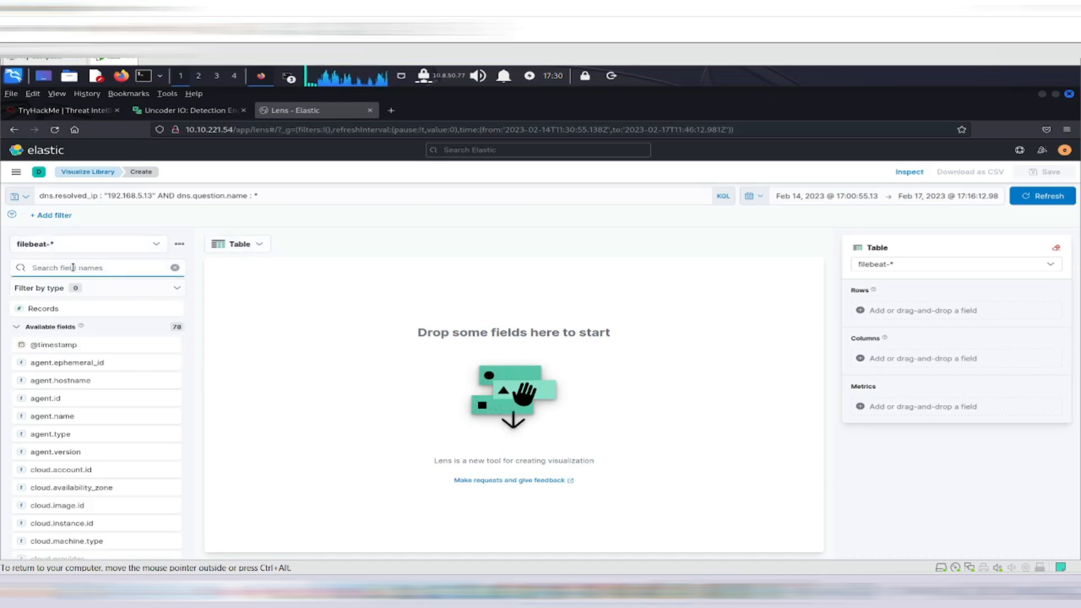
type("dns")
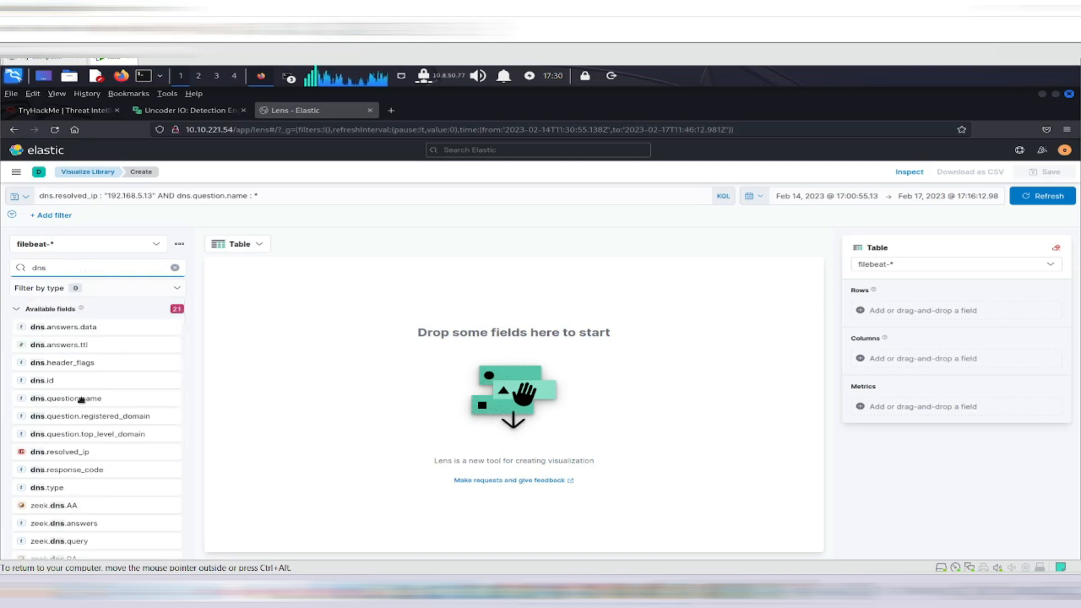
left_click_drag(82, 399, 904, 313)
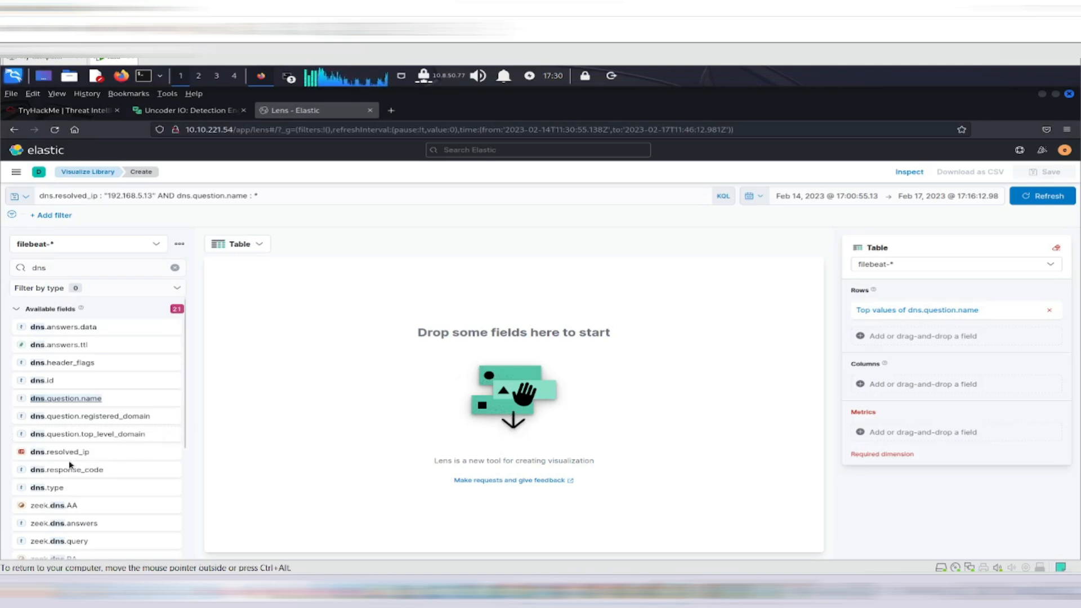
left_click_drag(60, 454, 900, 337)
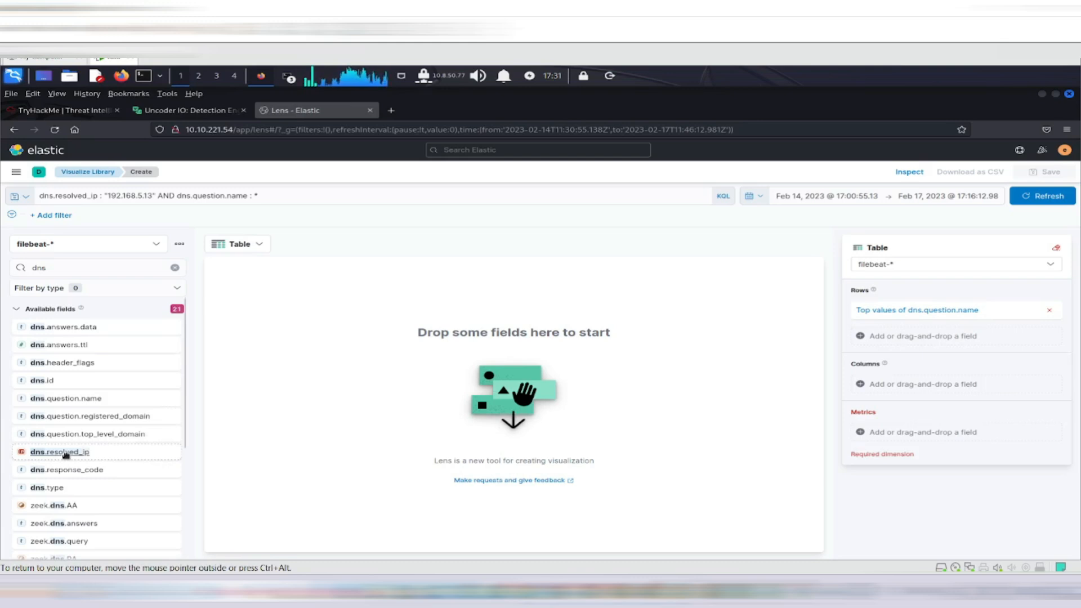
left_click_drag(66, 455, 910, 338)
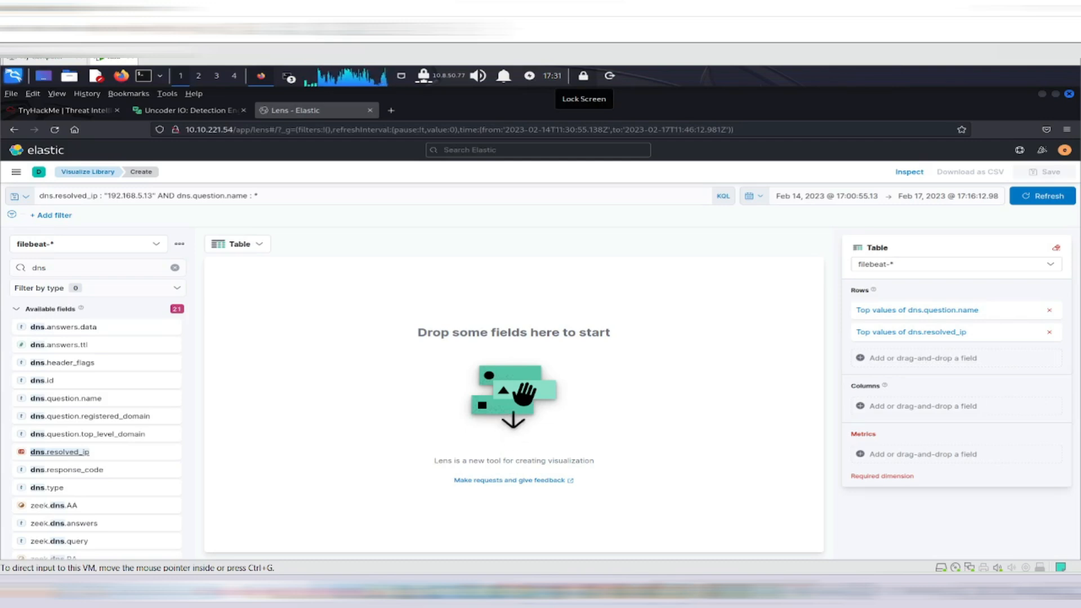
Step: Add a Count metric to the table and turn it into the formula count()
left_click(897, 456)
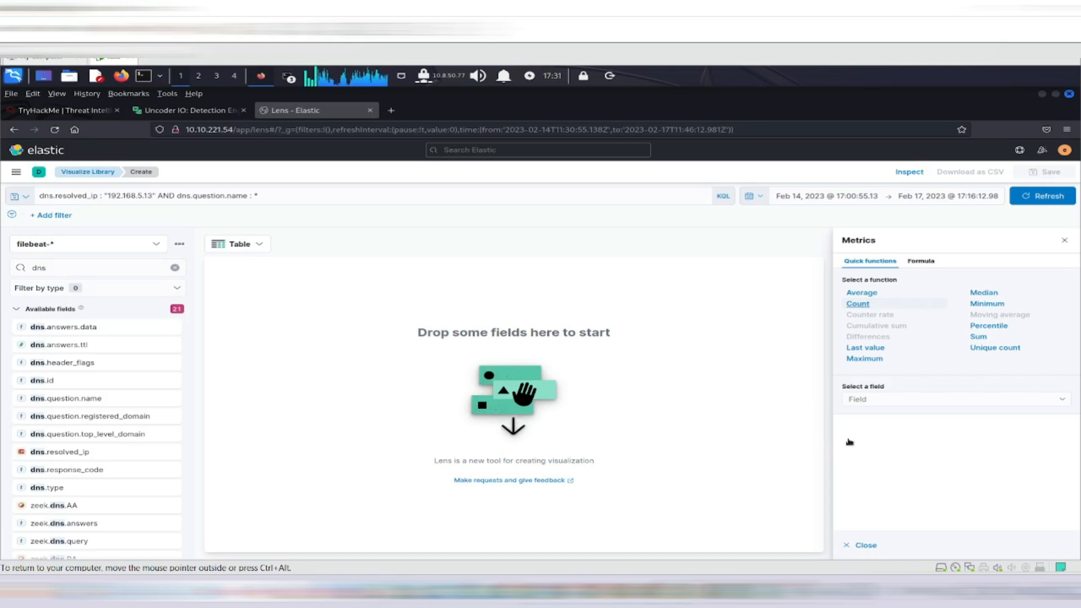
left_click(864, 307)
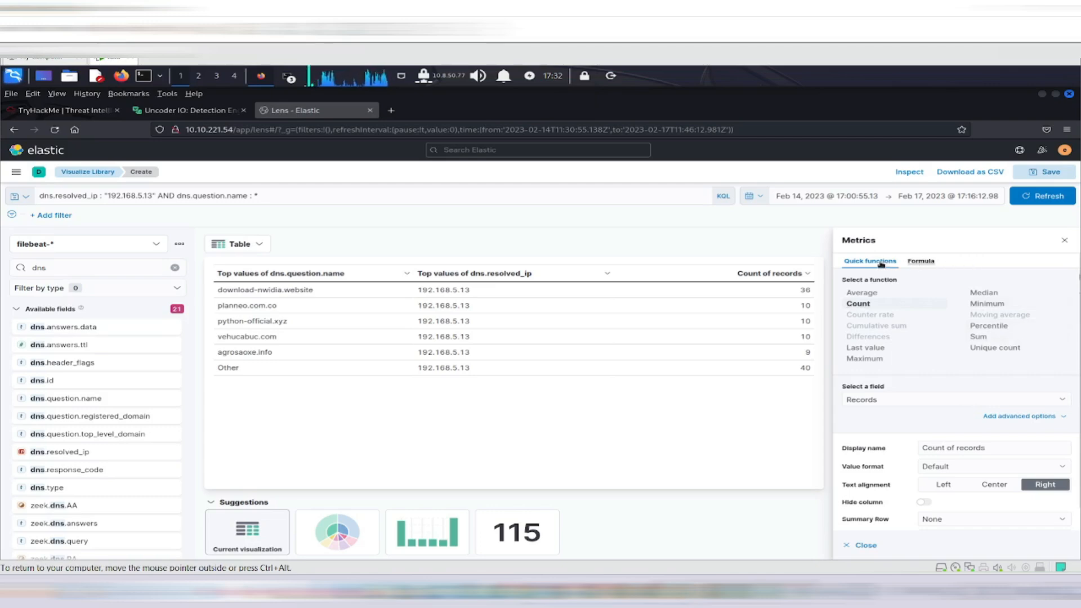
left_click(919, 261)
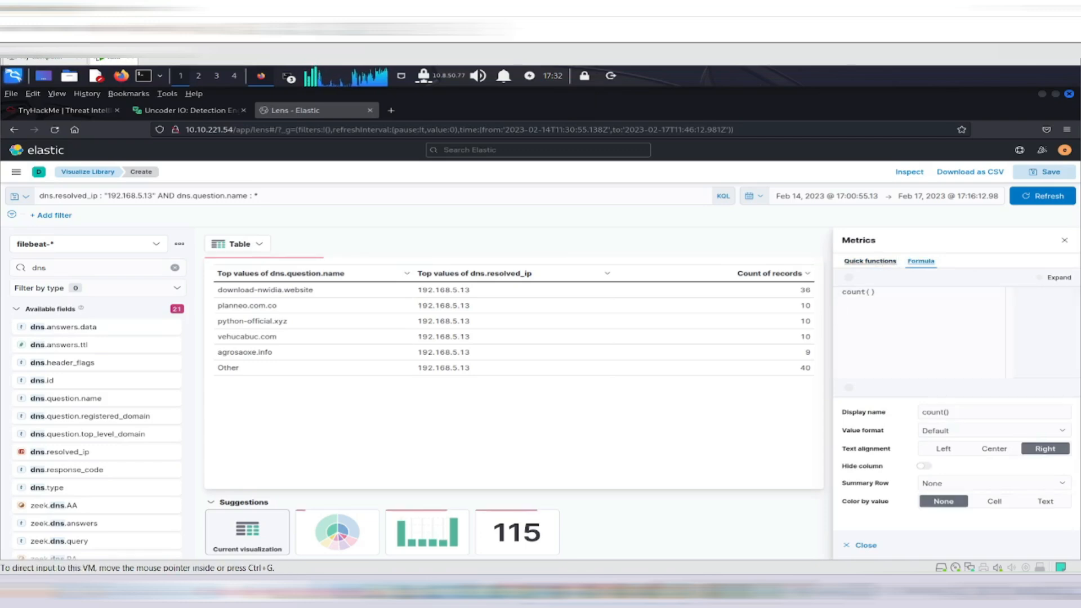
left_click(869, 261)
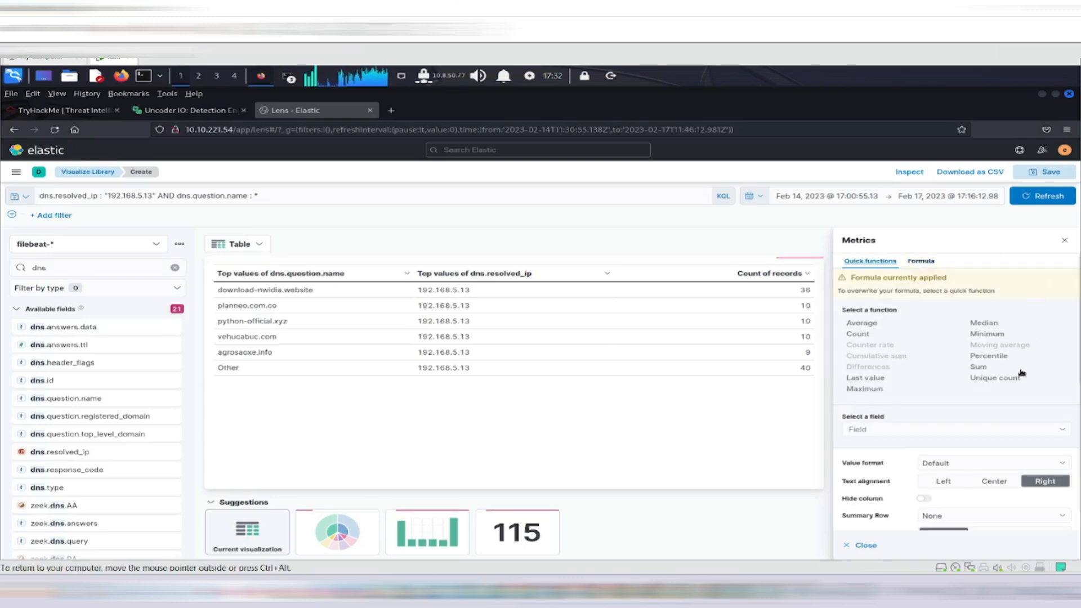
key("Escape")
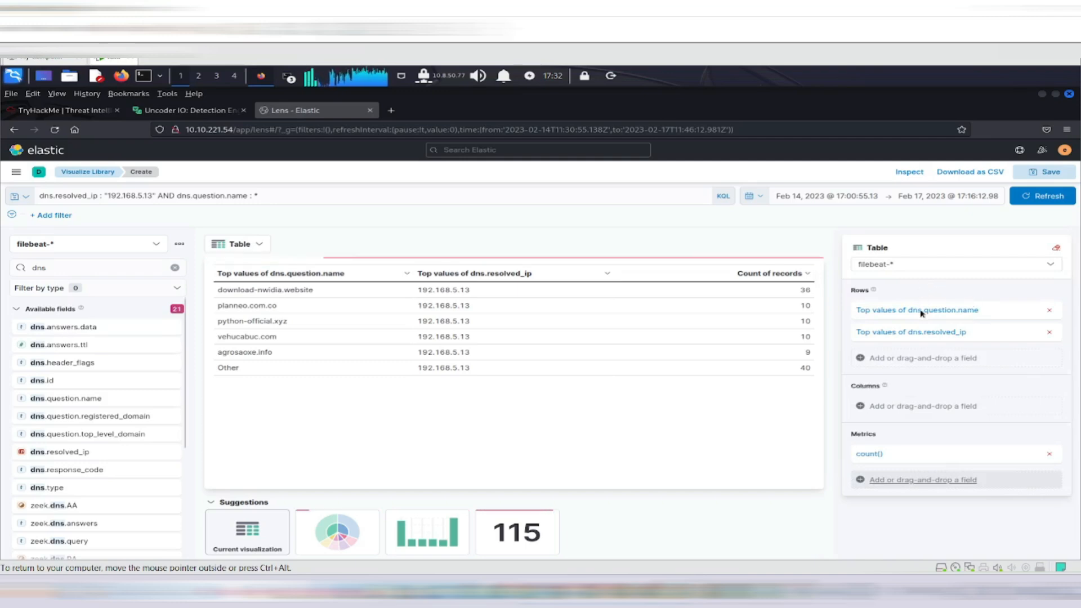
Step: Try to raise the number of values of the dns.question.name row to 100
left_click(921, 313)
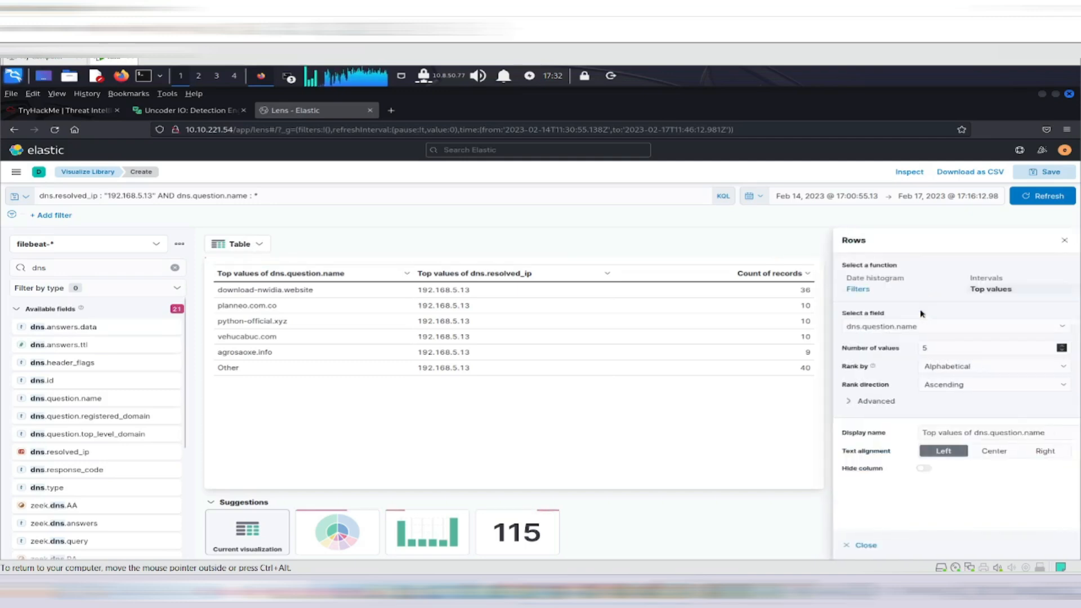
left_click(928, 348)
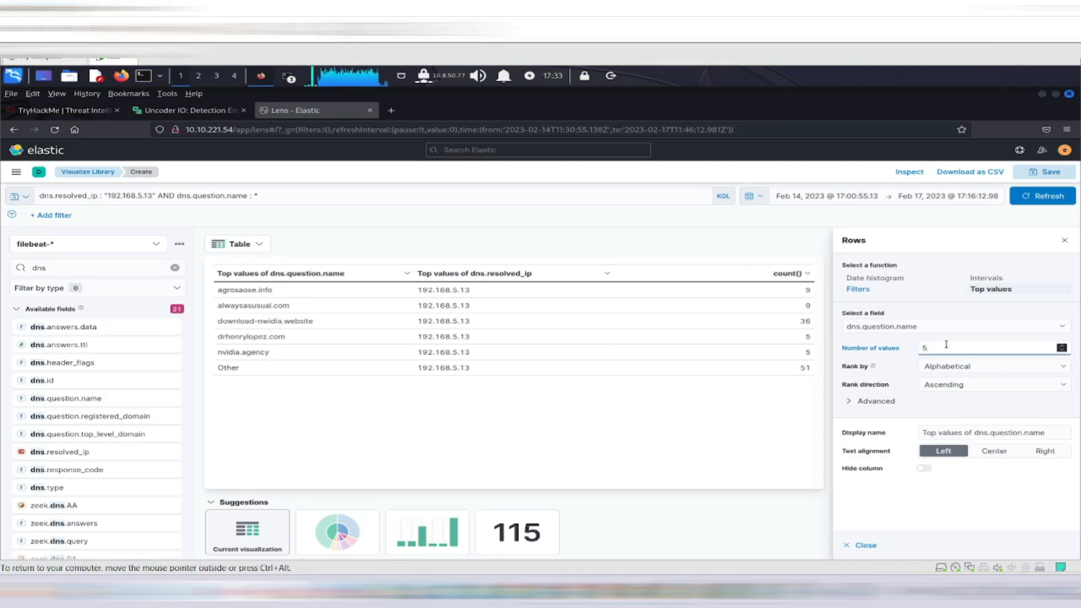
key("BackSpace")
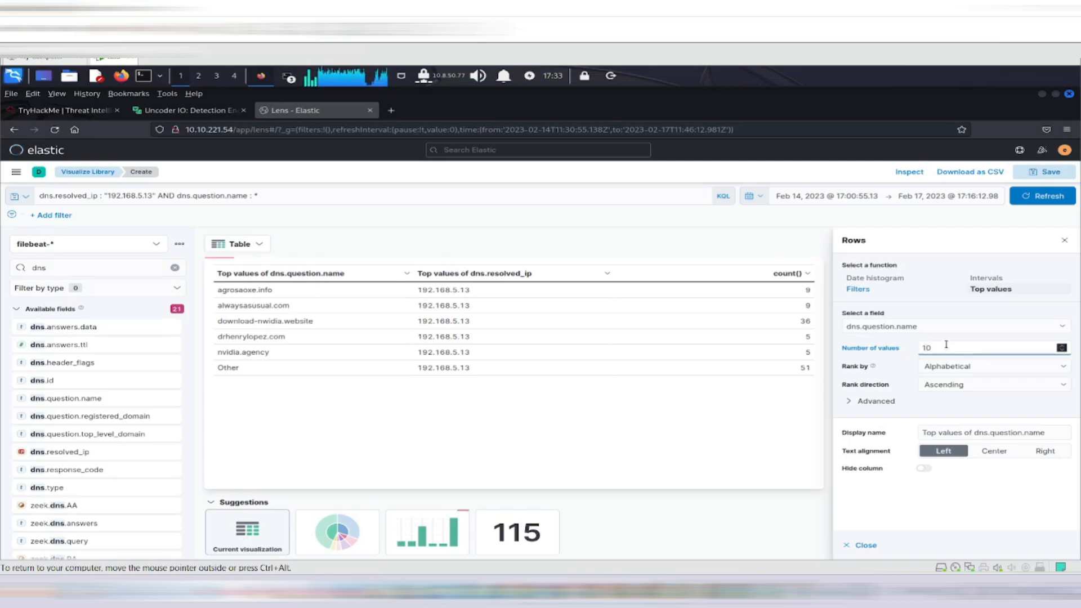
type("10")
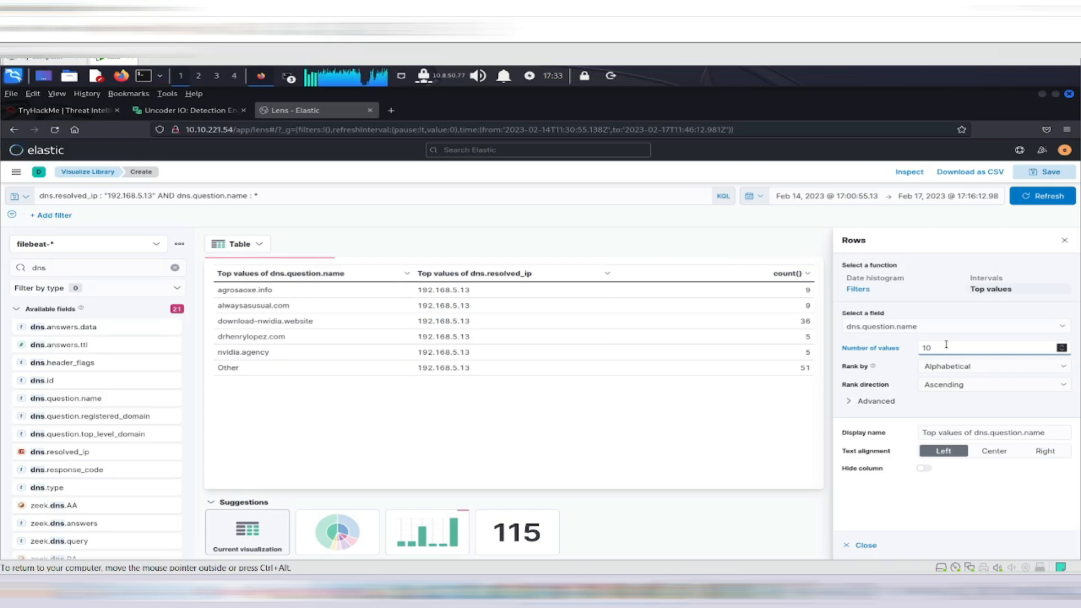
type("0")
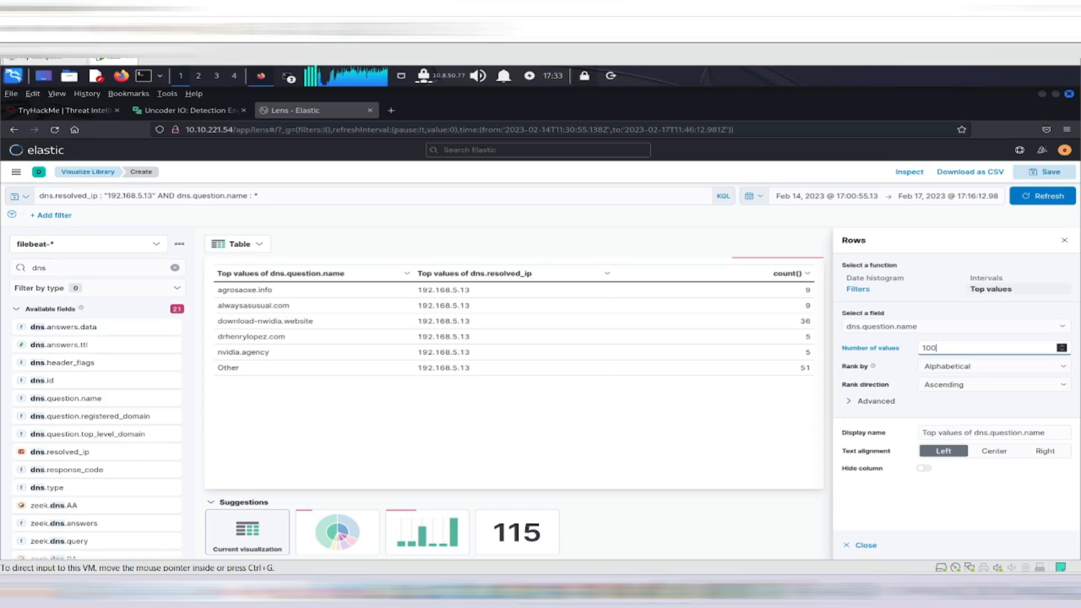
left_click(865, 545)
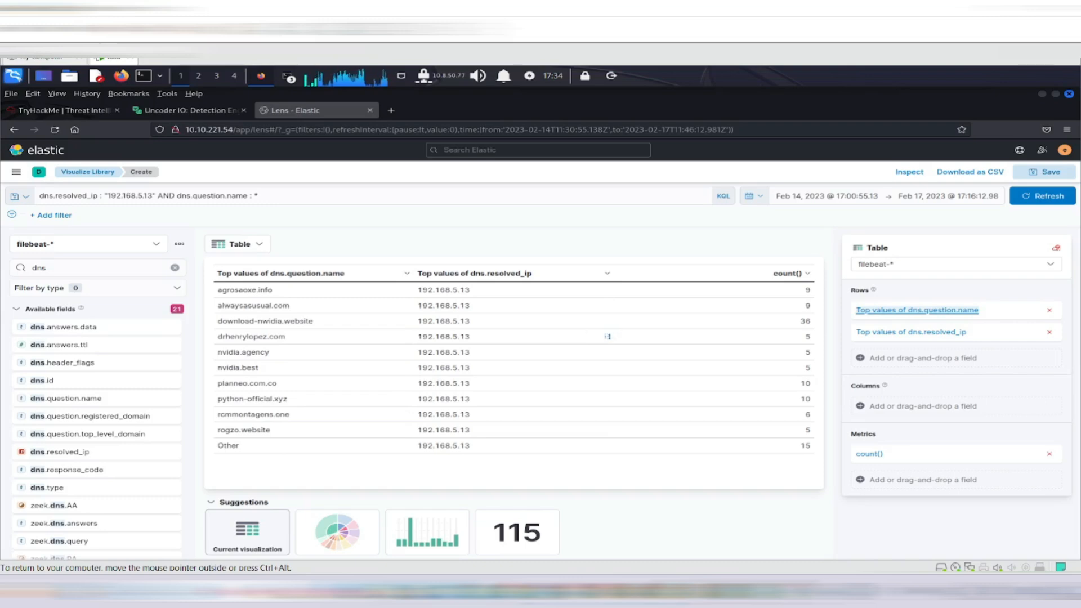
Step: Set the number of values of the dns.resolved_ip row to 100 and look over the domain table
left_click(898, 333)
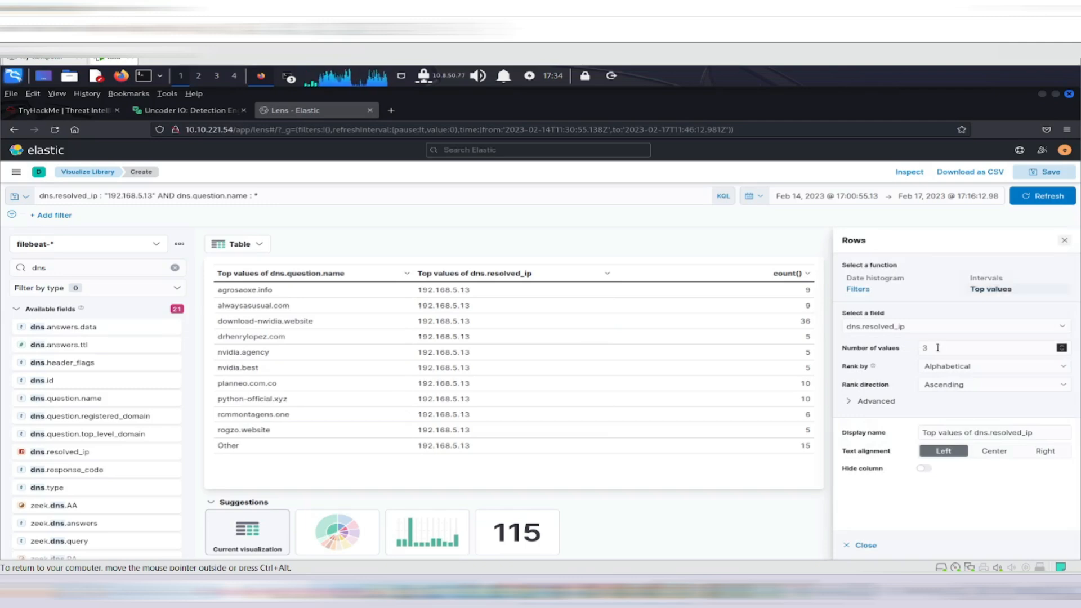
left_click(937, 348)
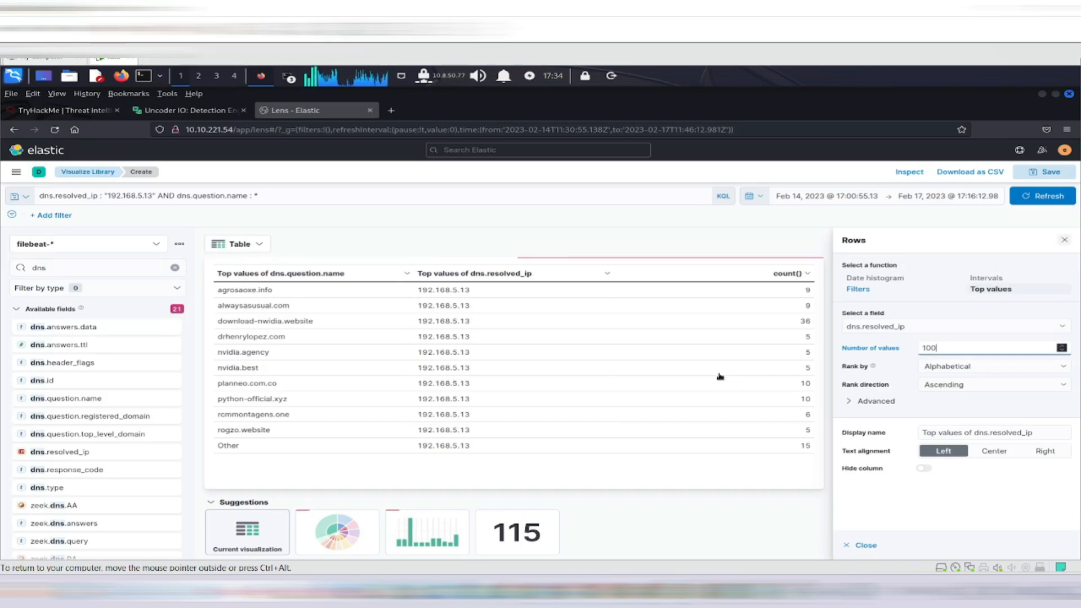
left_click(666, 378)
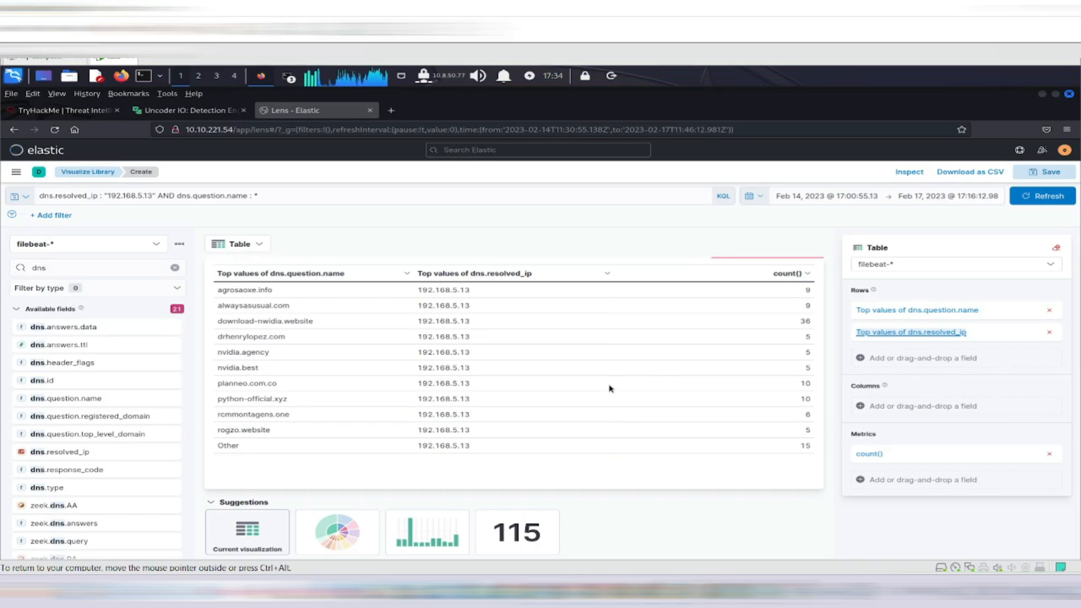
mouse_move(609, 387)
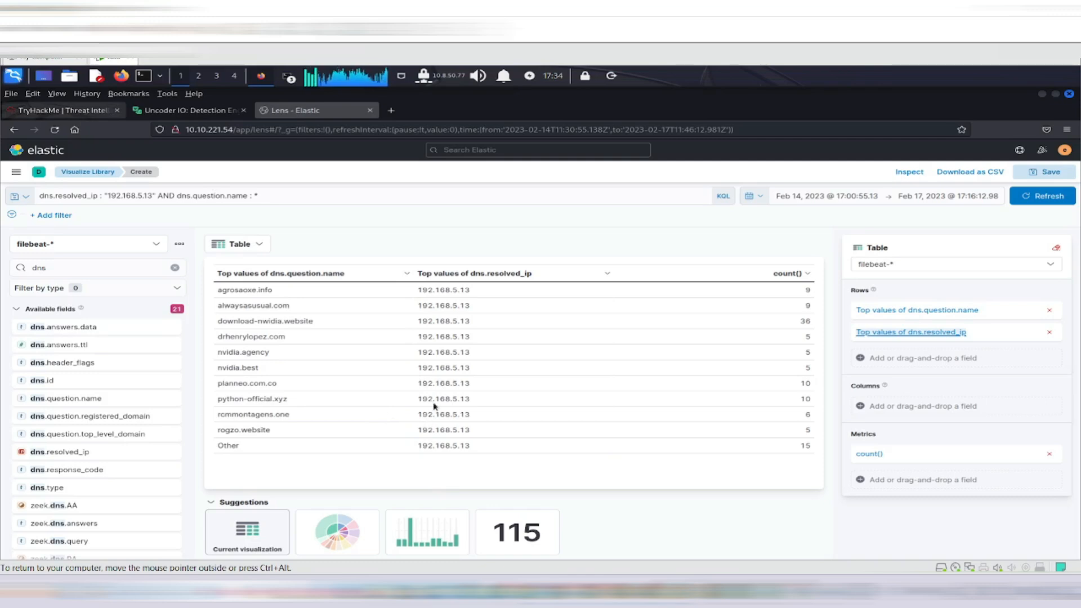
Step: Switch to the TryHackMe room and try 11 as the number of unique sinkholed domains
key("ctrl+Tab")
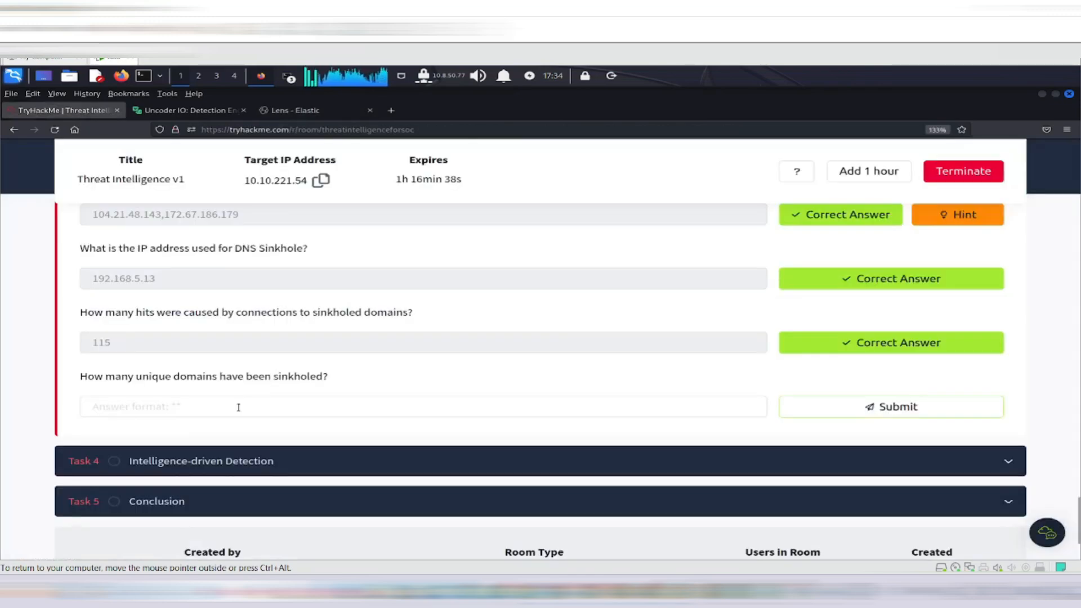
left_click(238, 406)
type("11")
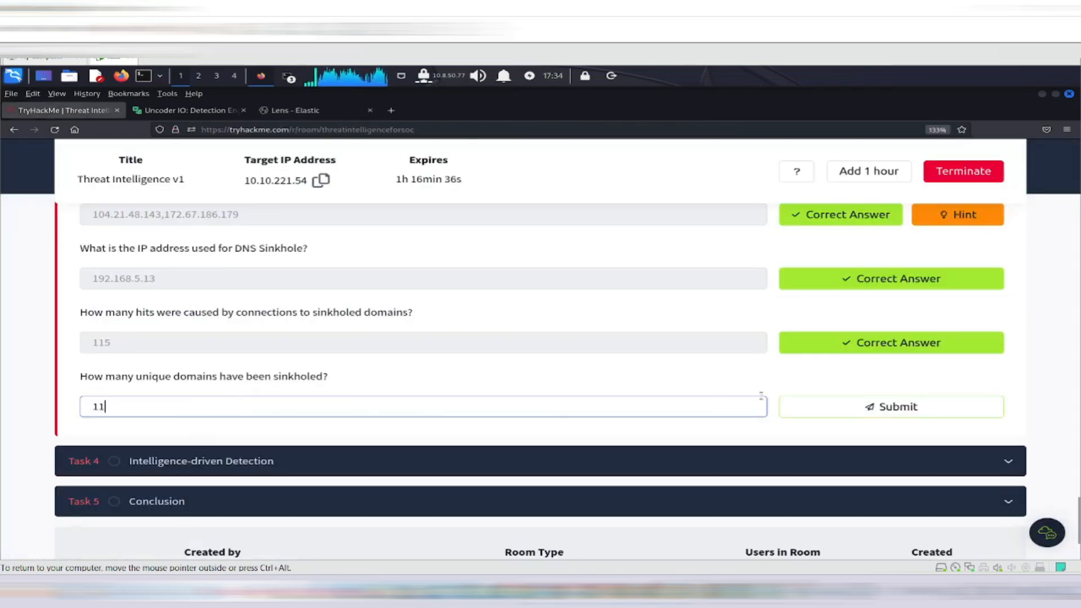
left_click(857, 407)
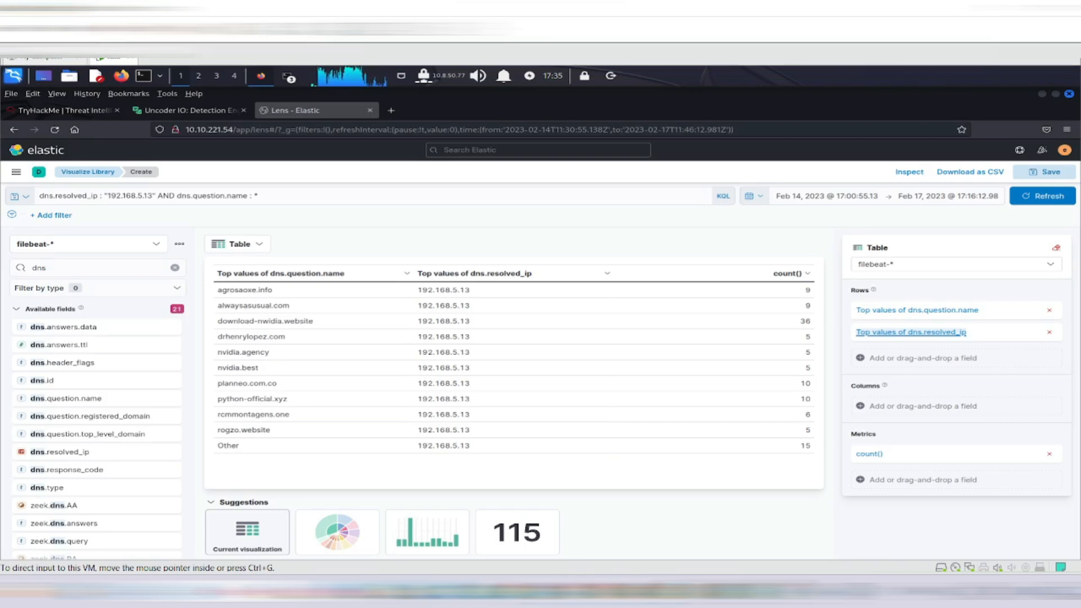
Step: Back in Elastic, set the number of values of the dns.question.name row to 100 so every sinkholed domain is listed
left_click(919, 312)
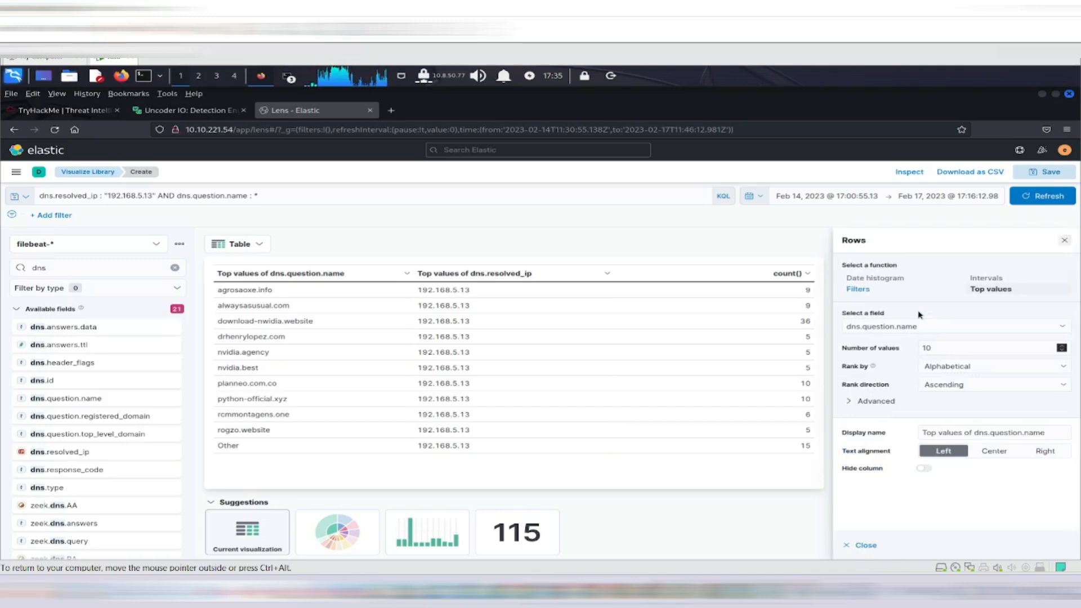
left_click(938, 349)
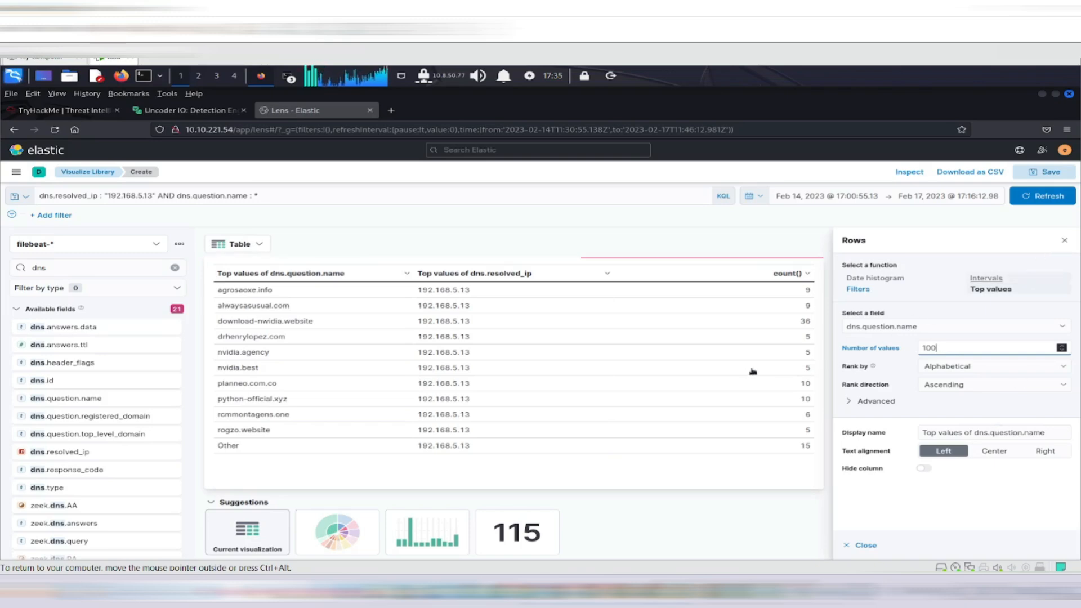
left_click(701, 377)
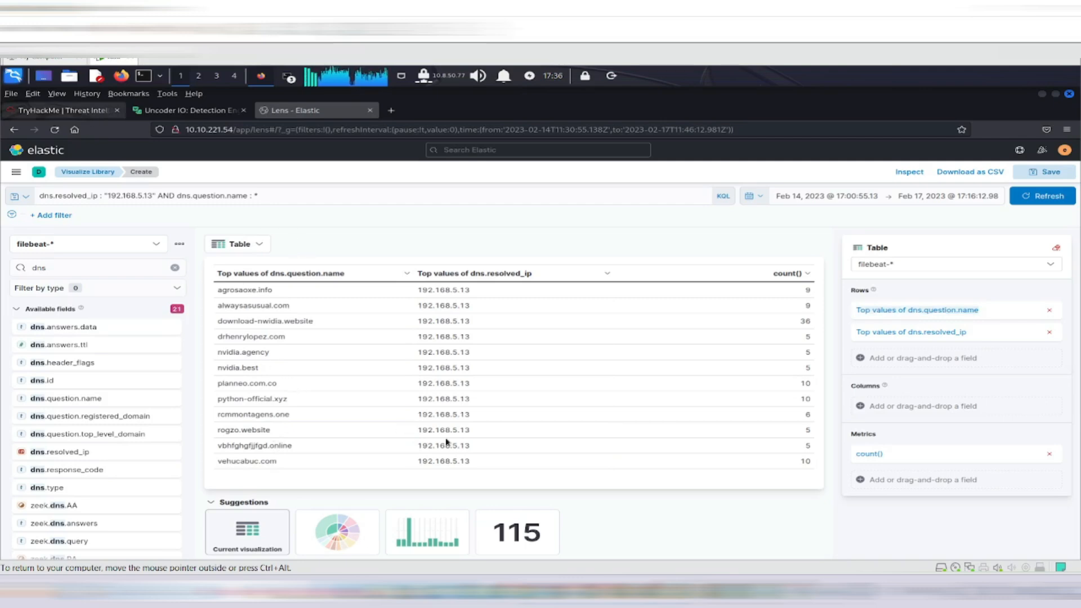
Step: Switch to the TryHackMe room, submit 12 as the number of unique sinkholed domains and review the Task 3 answers
key("ctrl+Tab")
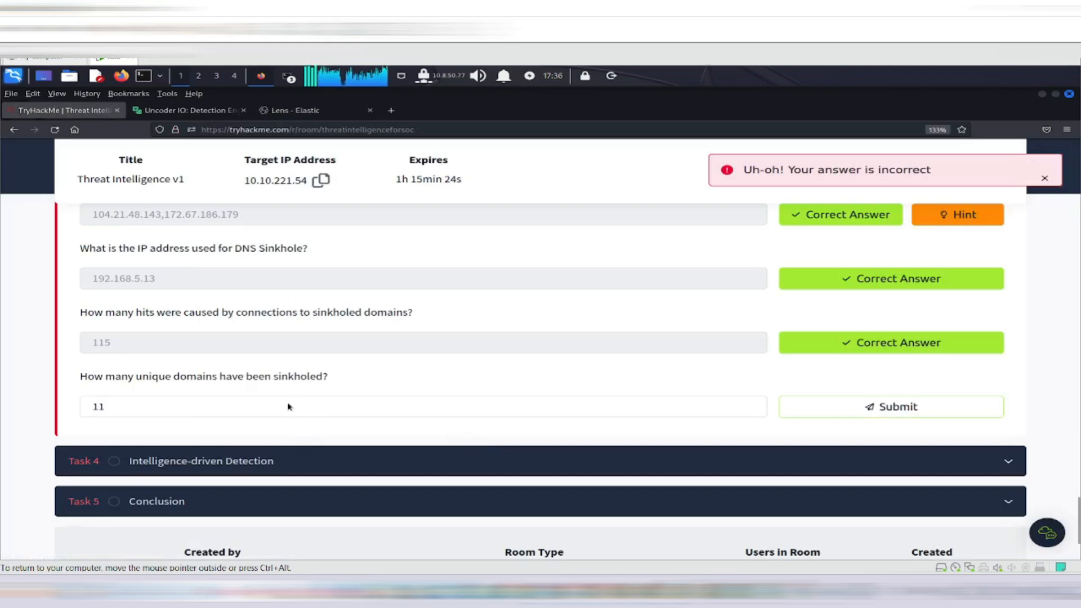
left_click(221, 410)
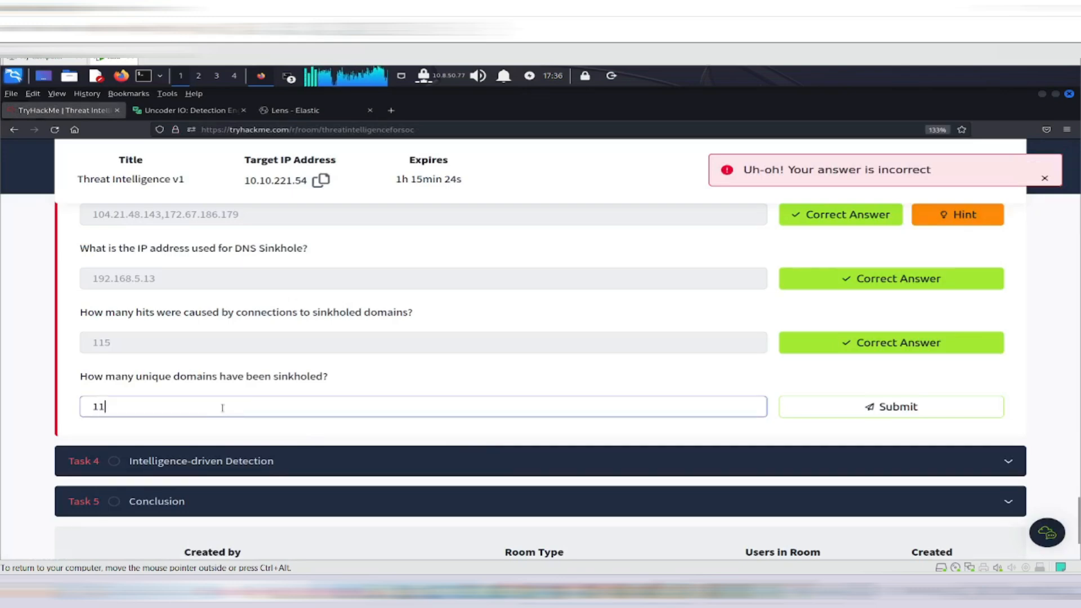
key("BackSpace")
type("2")
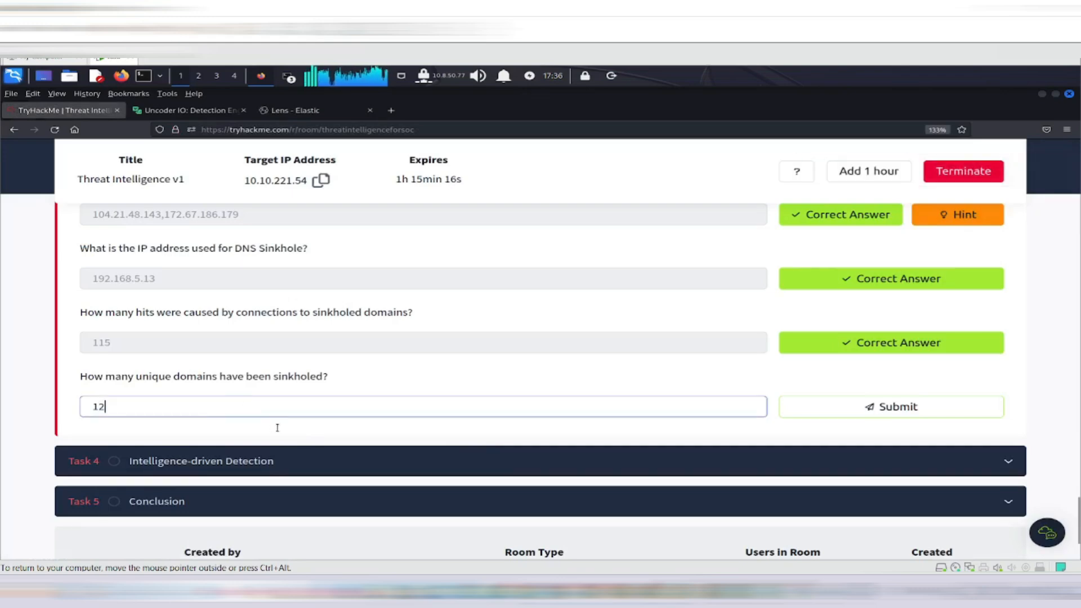
left_click(844, 415)
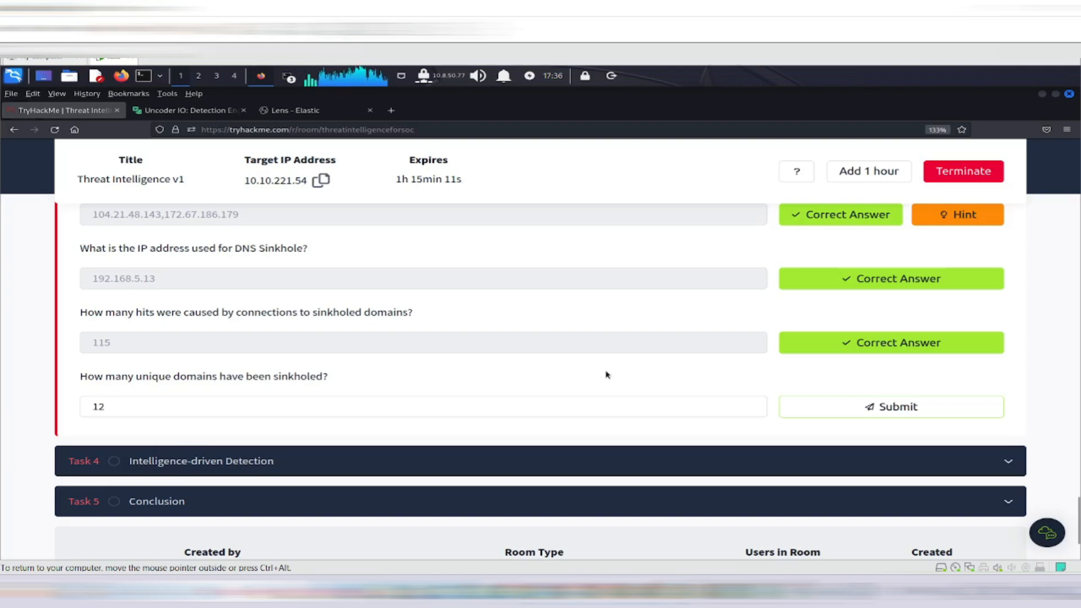
key("Return")
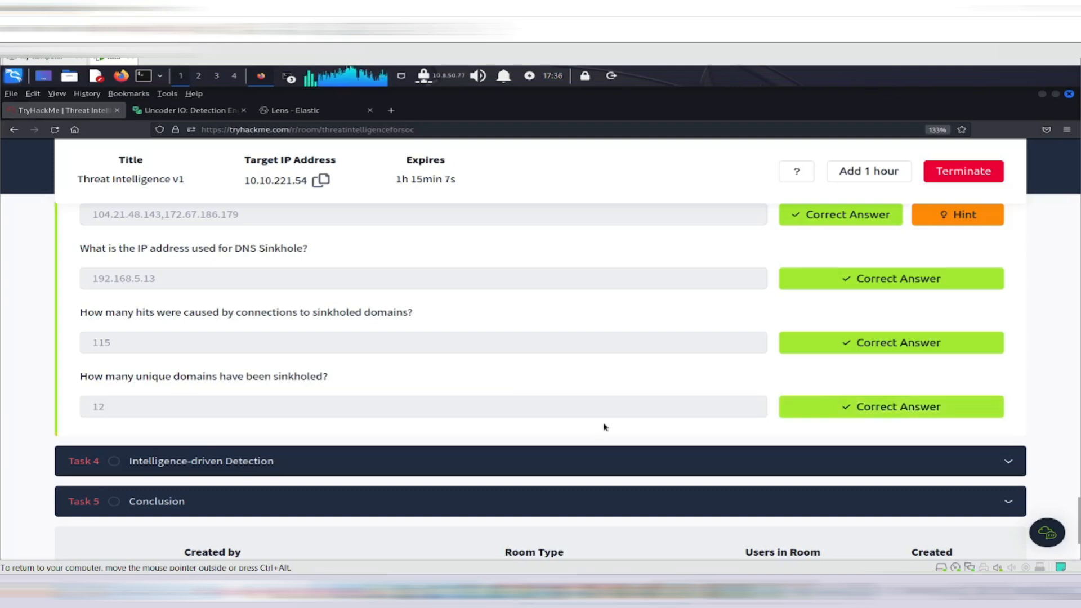
scroll(603, 430, "up", 4)
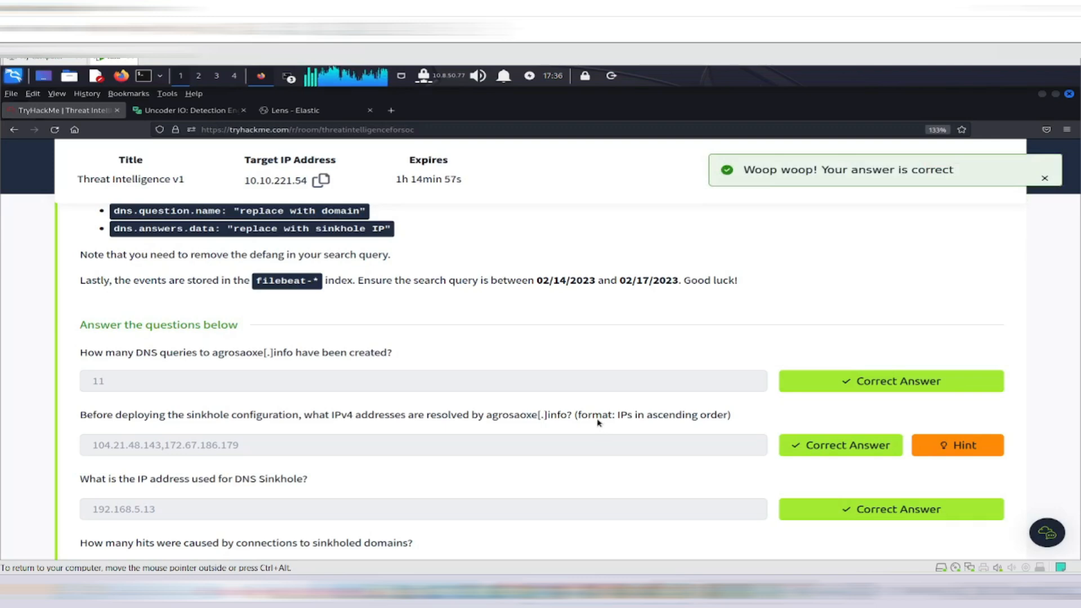
scroll(596, 418, "down", 4)
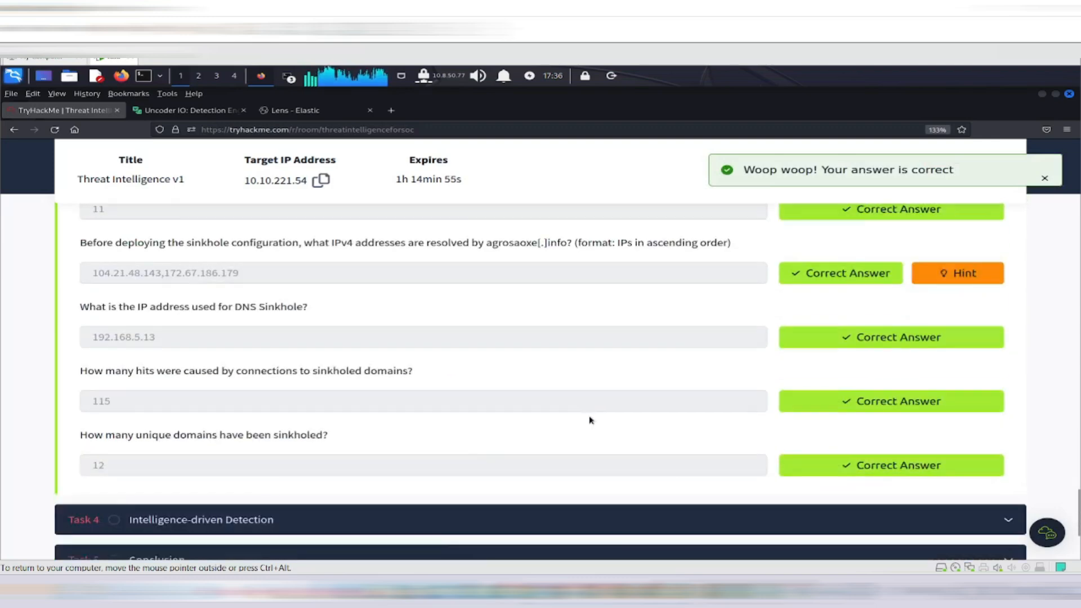